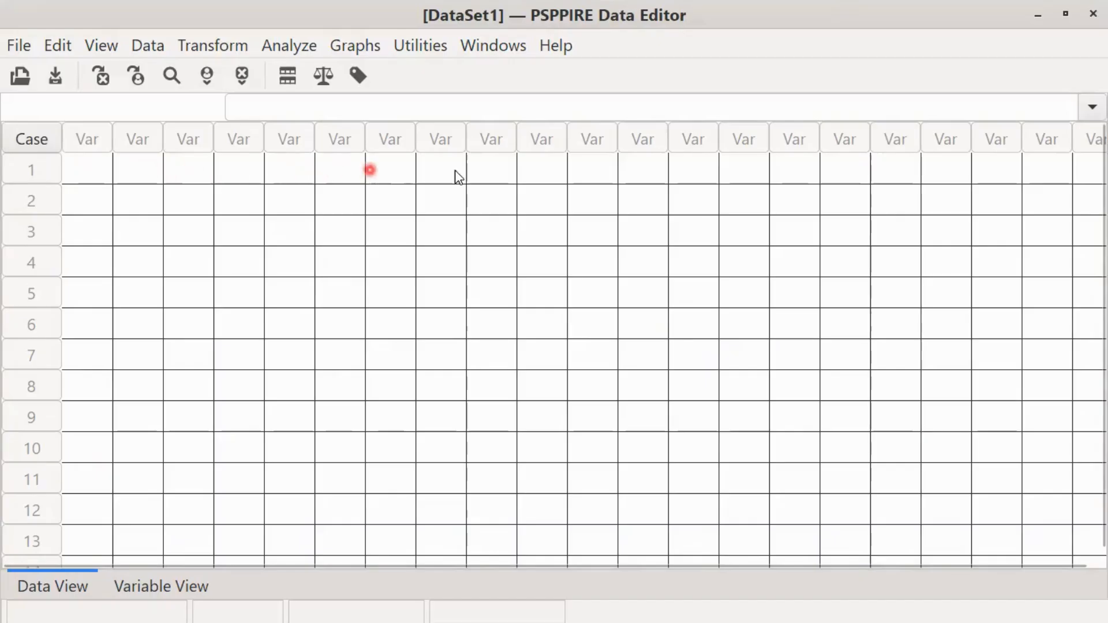
Show the variable definitions grid of the empty dataset
{"action": "left_click", "coordinate": [149, 591]}
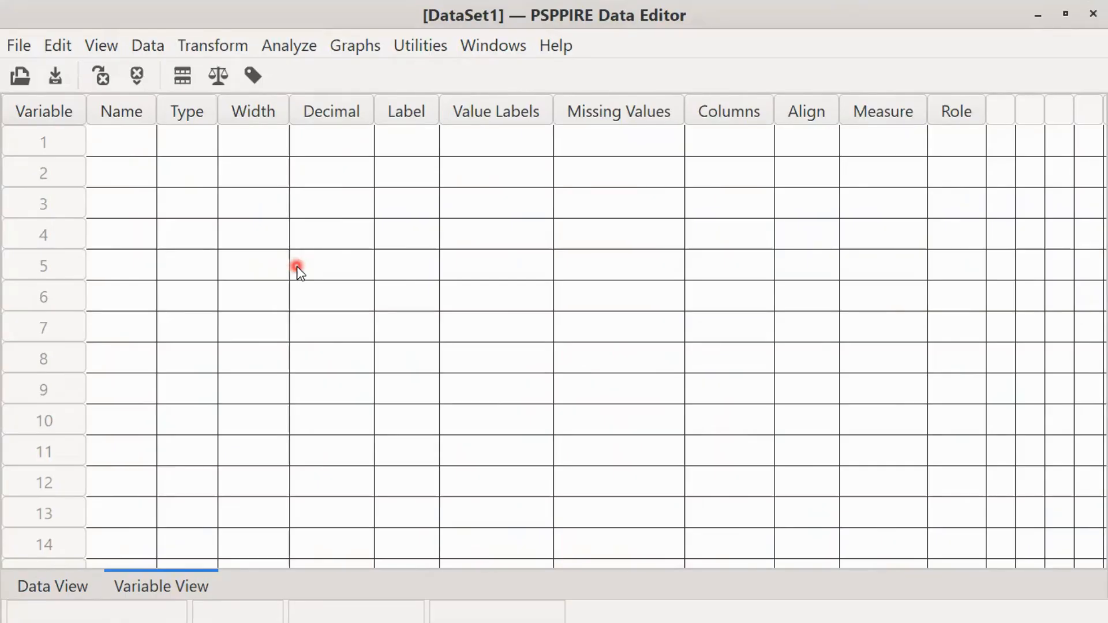
Switch to the browser and open the HELP!!! 2022 General Social Survey (GSS).sav item from the SOC 400 course modules
{"action": "key", "text": "alt+Tab"}
{"action": "key", "text": "alt+Tab"}
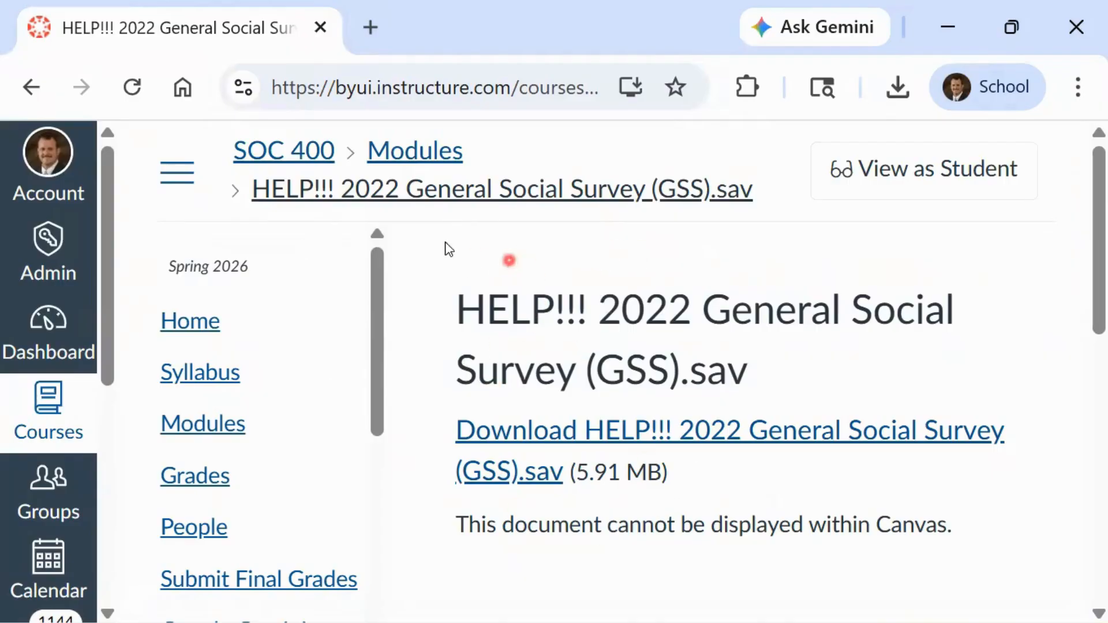
{"action": "left_click", "coordinate": [201, 428]}
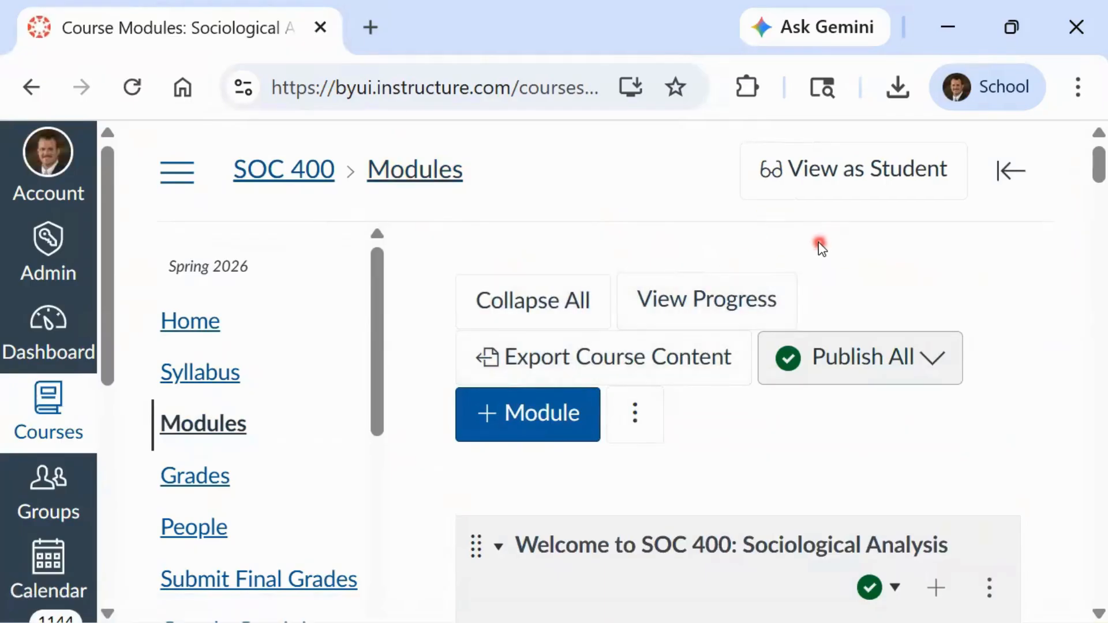
{"action": "scroll", "coordinate": [819, 245], "scroll_direction": "down", "scroll_amount": 2}
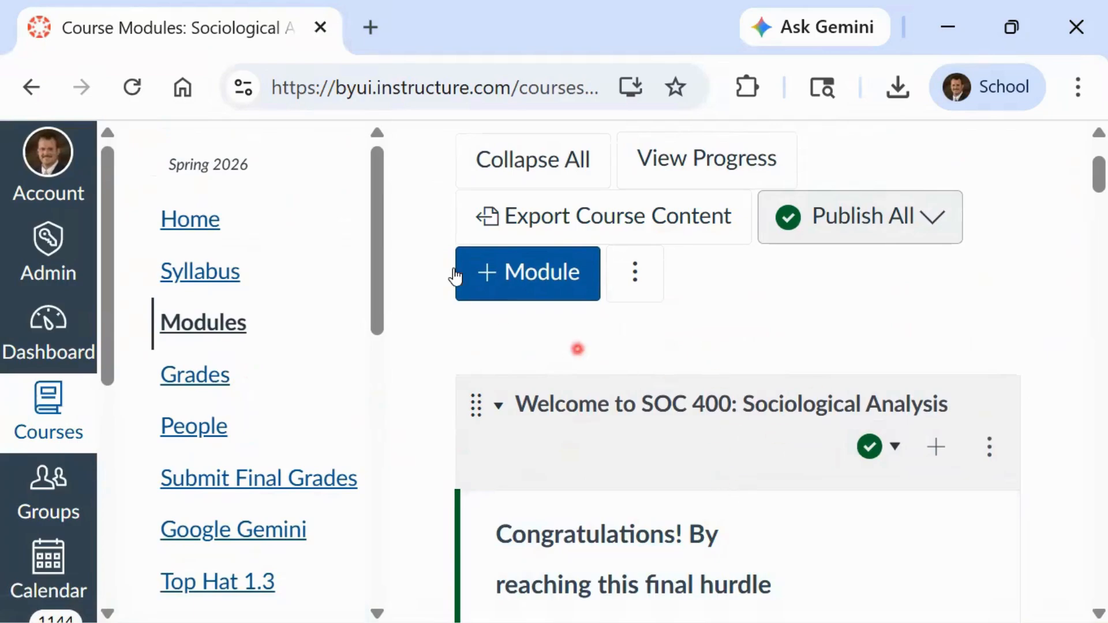
{"action": "scroll", "coordinate": [557, 317], "scroll_direction": "down", "scroll_amount": 4}
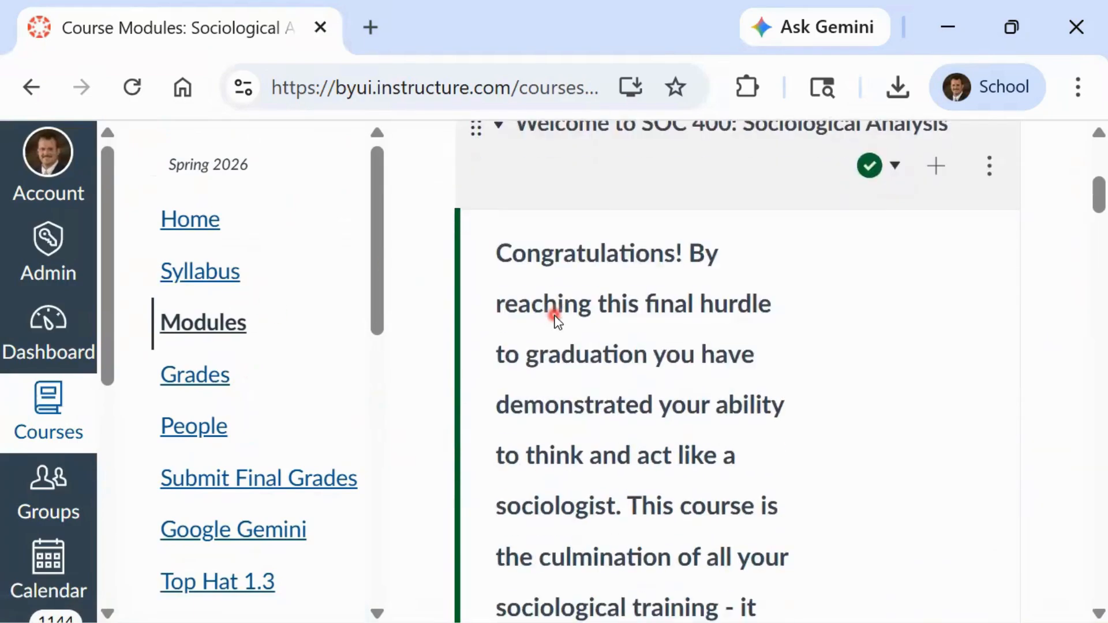
{"action": "scroll", "coordinate": [555, 315], "scroll_direction": "down", "scroll_amount": 10}
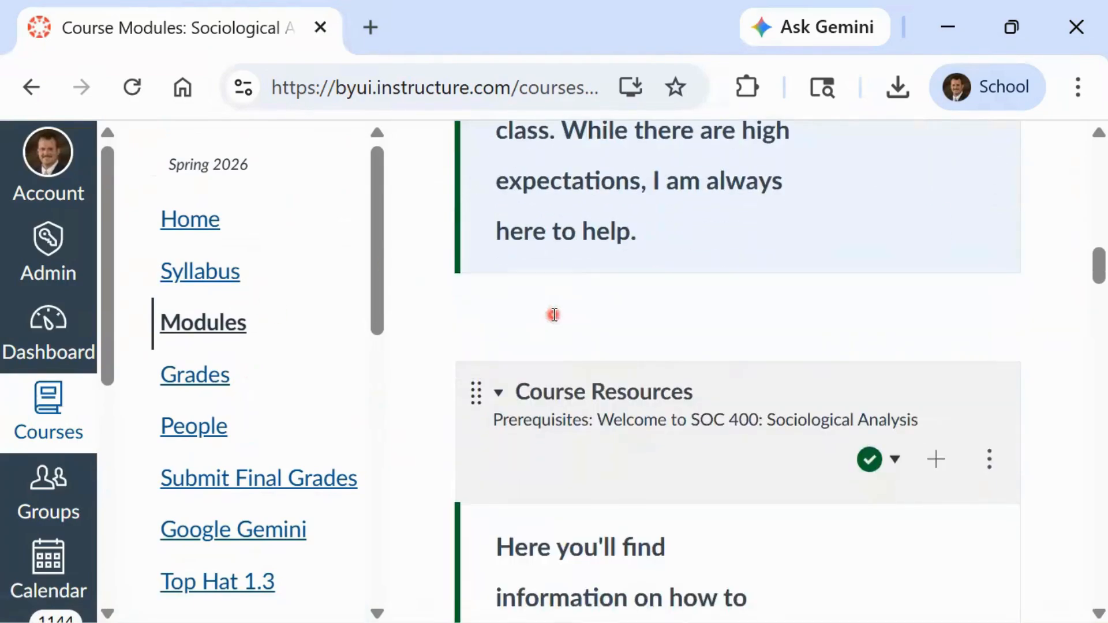
{"action": "scroll", "coordinate": [550, 314], "scroll_direction": "down", "scroll_amount": 8}
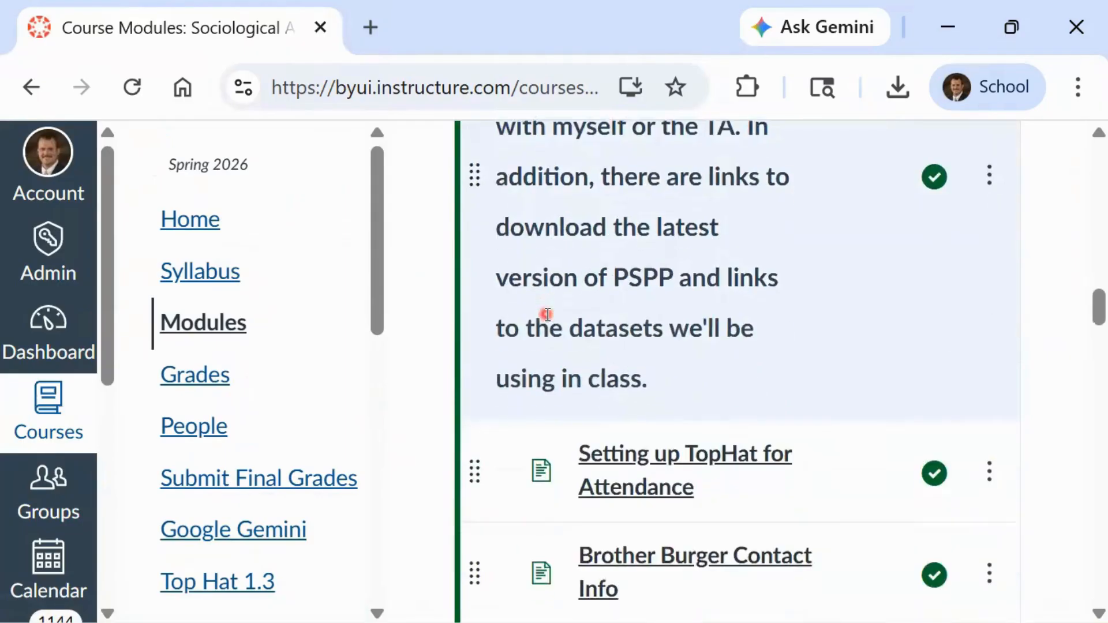
{"action": "scroll", "coordinate": [546, 318], "scroll_direction": "down", "scroll_amount": 4}
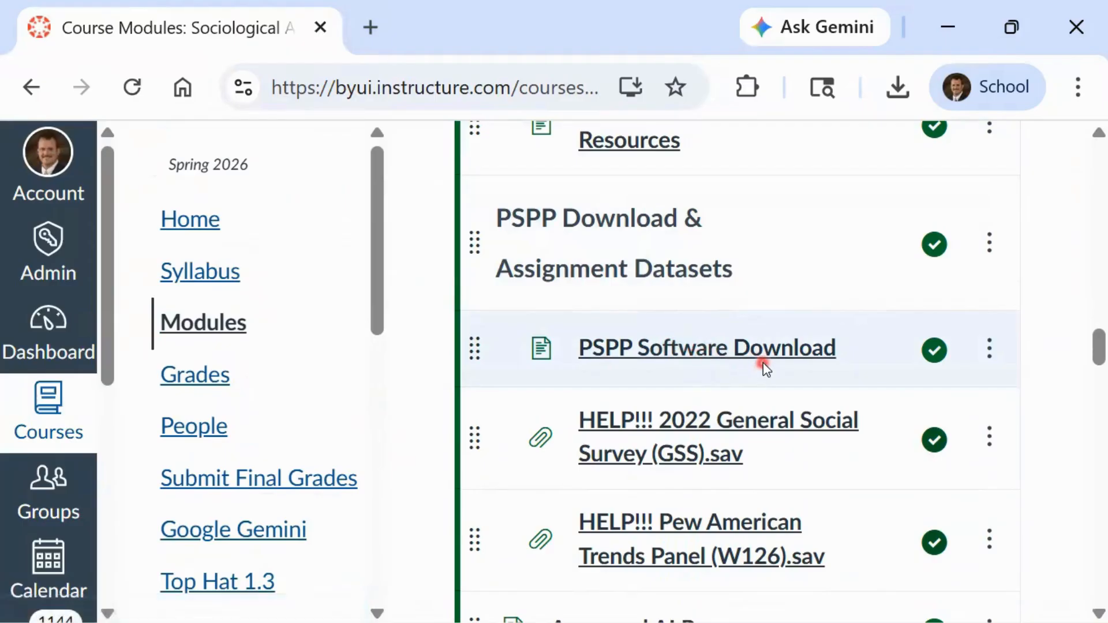
{"action": "scroll", "coordinate": [747, 361], "scroll_direction": "down", "scroll_amount": 1}
{"action": "scroll", "coordinate": [754, 370], "scroll_direction": "down", "scroll_amount": 1}
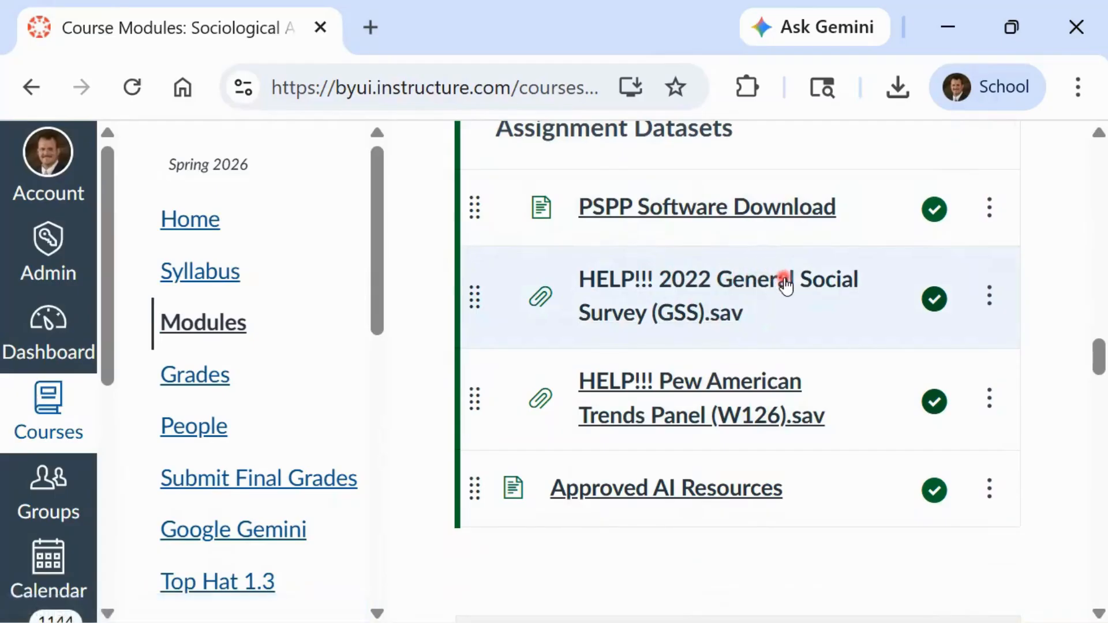
{"action": "left_click", "coordinate": [644, 285]}
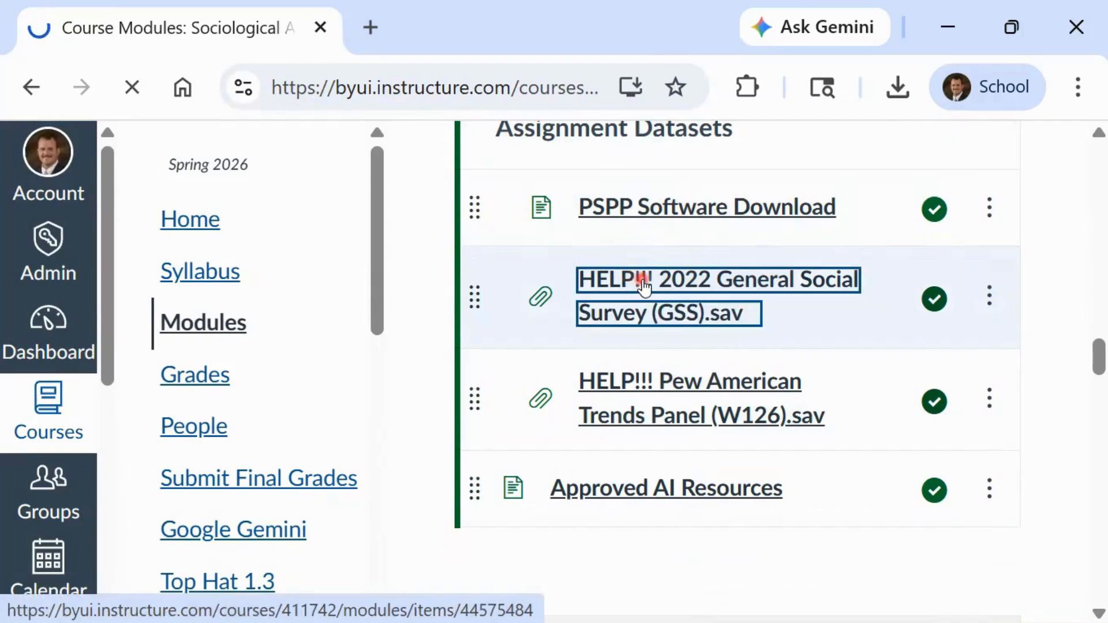
Download the HELP!!! 2022 General Social Survey (GSS).sav file and dismiss the download list
{"action": "scroll", "coordinate": [804, 346], "scroll_direction": "down", "scroll_amount": 1}
{"action": "scroll", "coordinate": [804, 346], "scroll_direction": "down", "scroll_amount": 3}
{"action": "left_click", "coordinate": [814, 291]}
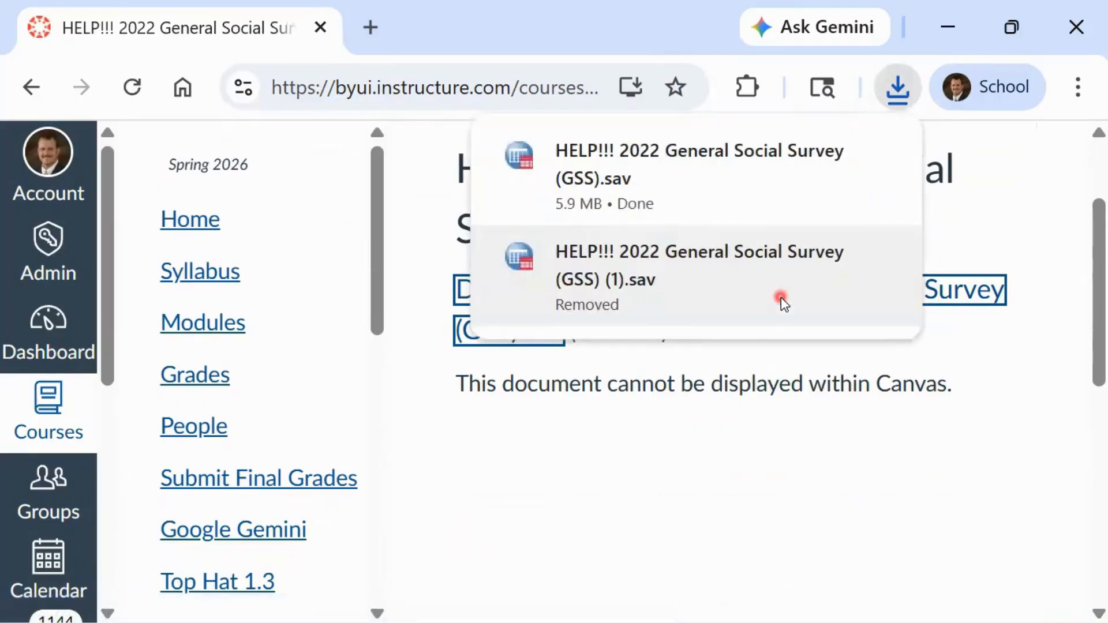
{"action": "left_click", "coordinate": [829, 465]}
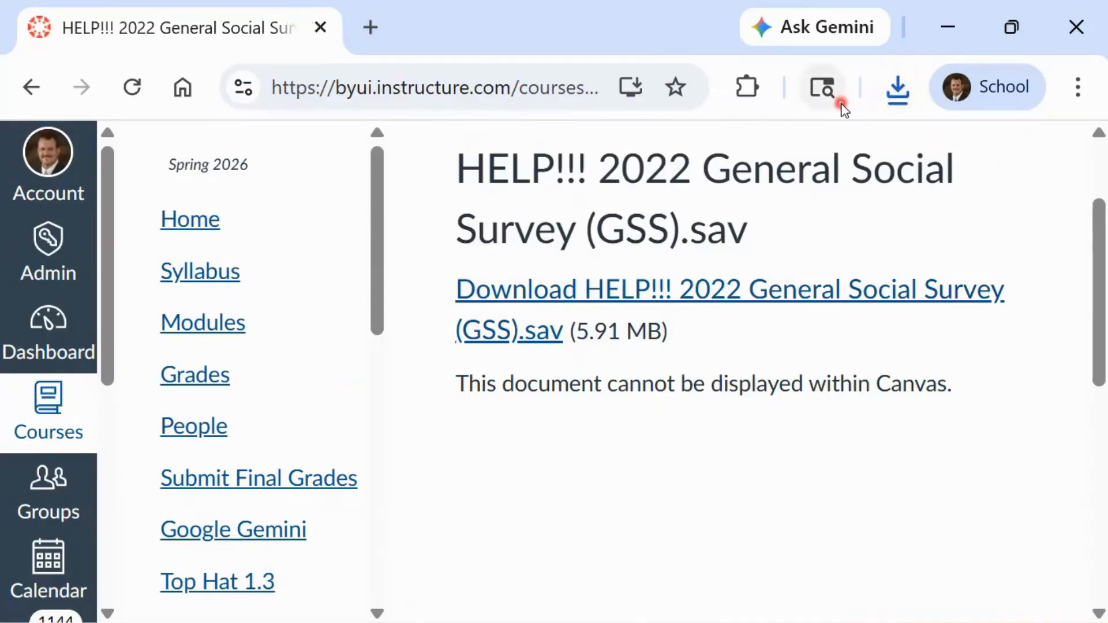
Switch back to PSPPIRE and open HELP!!! 2022 General Social Survey (GSS).sav from the Downloads folder
{"action": "key", "text": "alt+Tab"}
{"action": "left_click", "coordinate": [651, 156]}
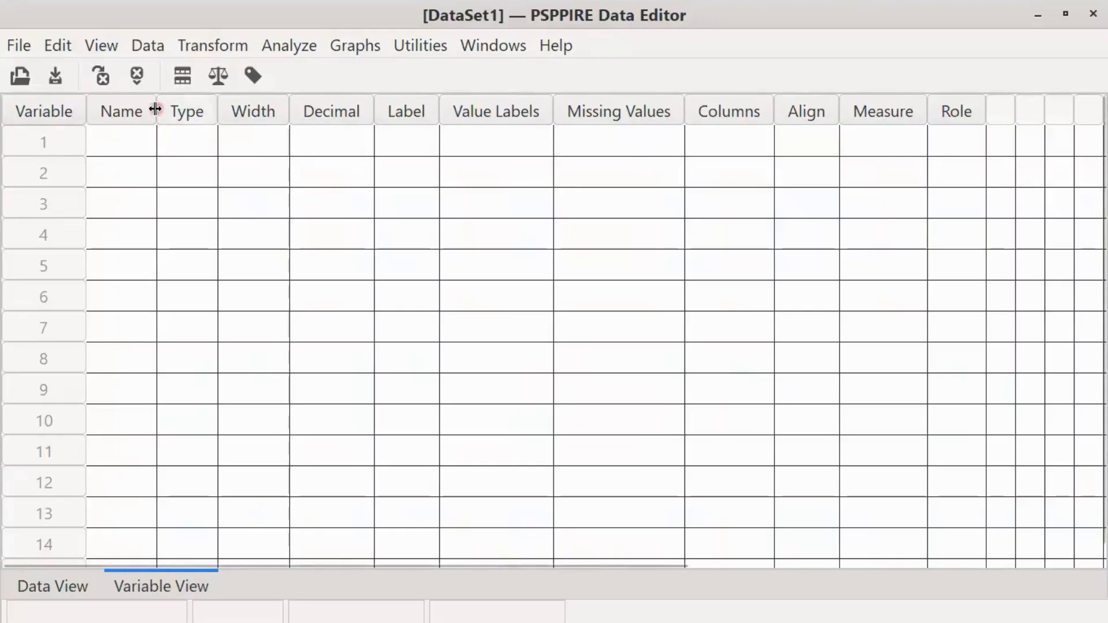
{"action": "left_click", "coordinate": [19, 45]}
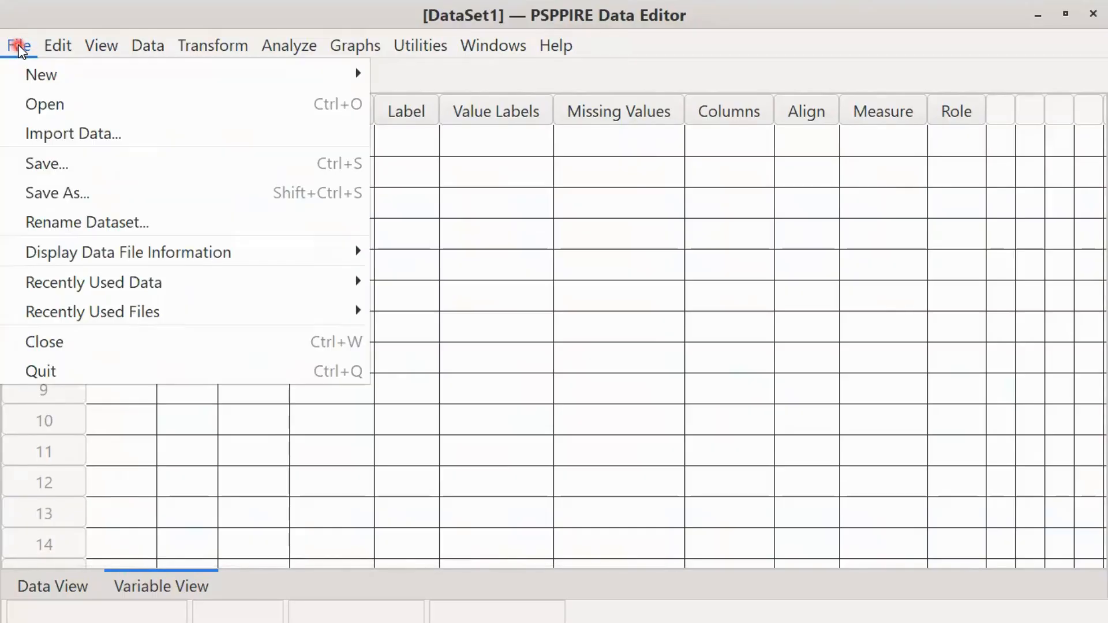
{"action": "left_click", "coordinate": [32, 103]}
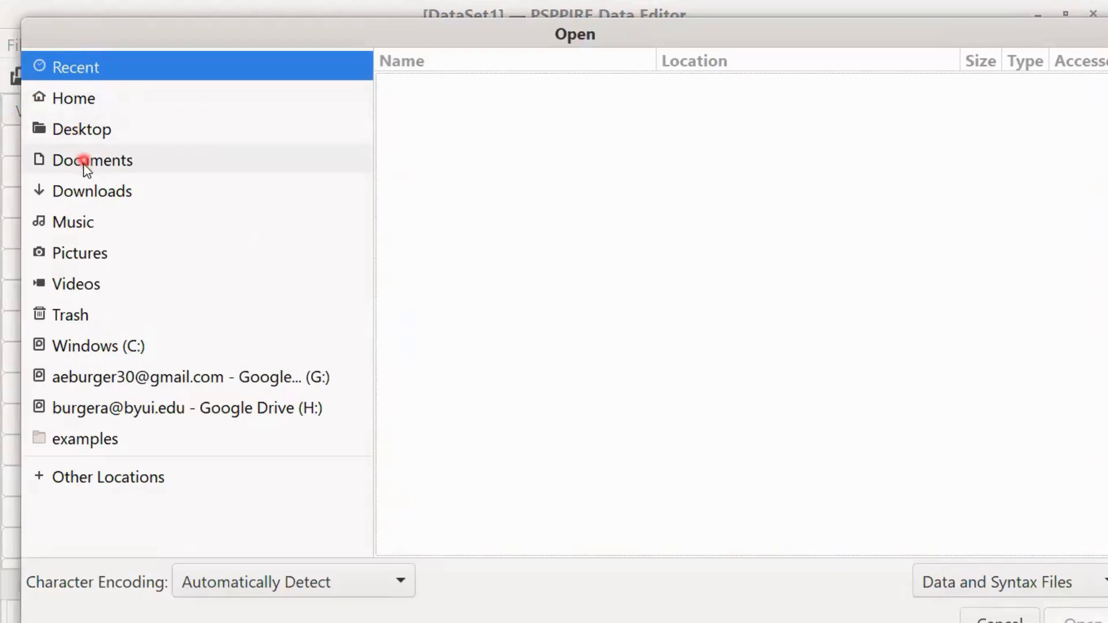
{"action": "left_click", "coordinate": [93, 191]}
{"action": "left_click", "coordinate": [492, 141]}
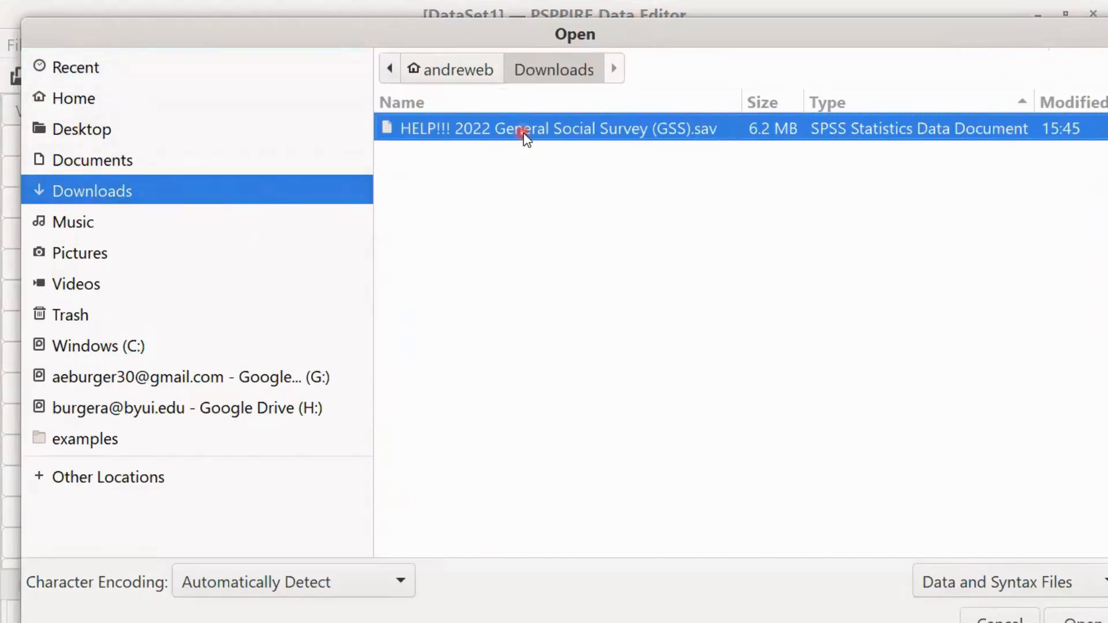
{"action": "left_click", "coordinate": [523, 138]}
{"action": "left_click_drag", "start_coordinate": [941, 29], "coordinate": [770, 38]}
{"action": "left_click", "coordinate": [964, 28]}
{"action": "left_click_drag", "start_coordinate": [954, 30], "coordinate": [861, 94]}
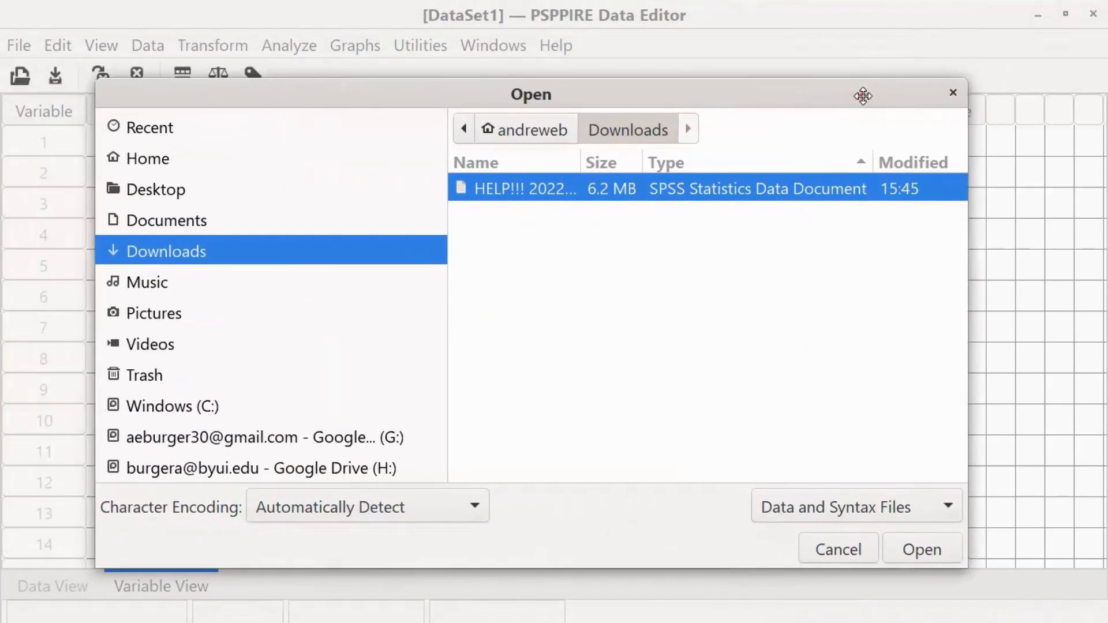
{"action": "left_click", "coordinate": [929, 553]}
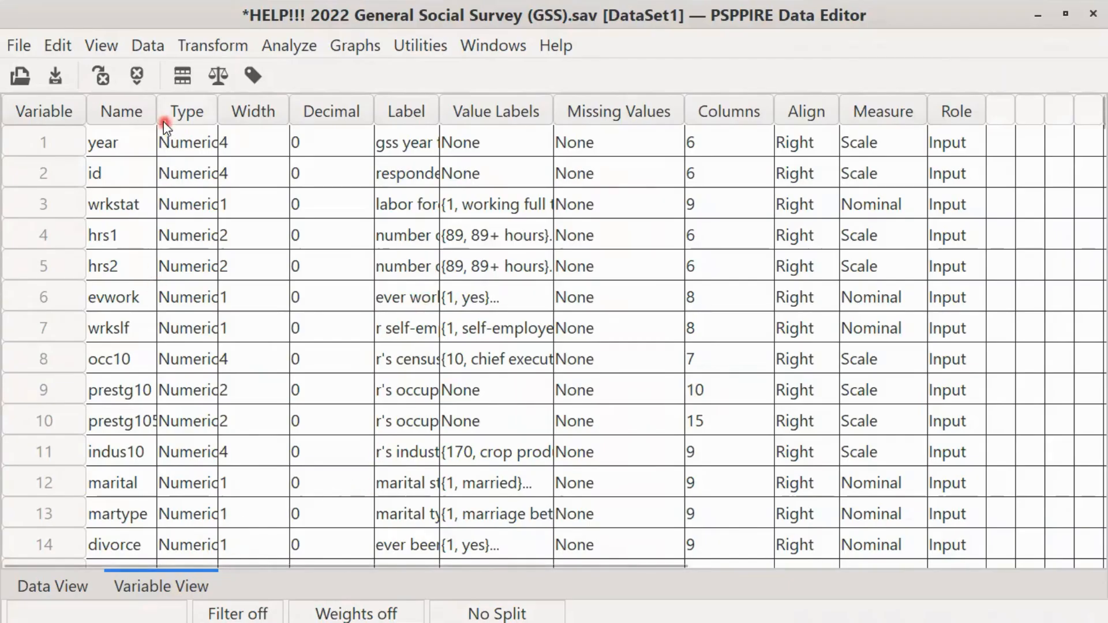
Widen the Name column of the variable list to fit the longest names, and display the survey's case data
{"action": "left_click_drag", "start_coordinate": [196, 111], "coordinate": [214, 113]}
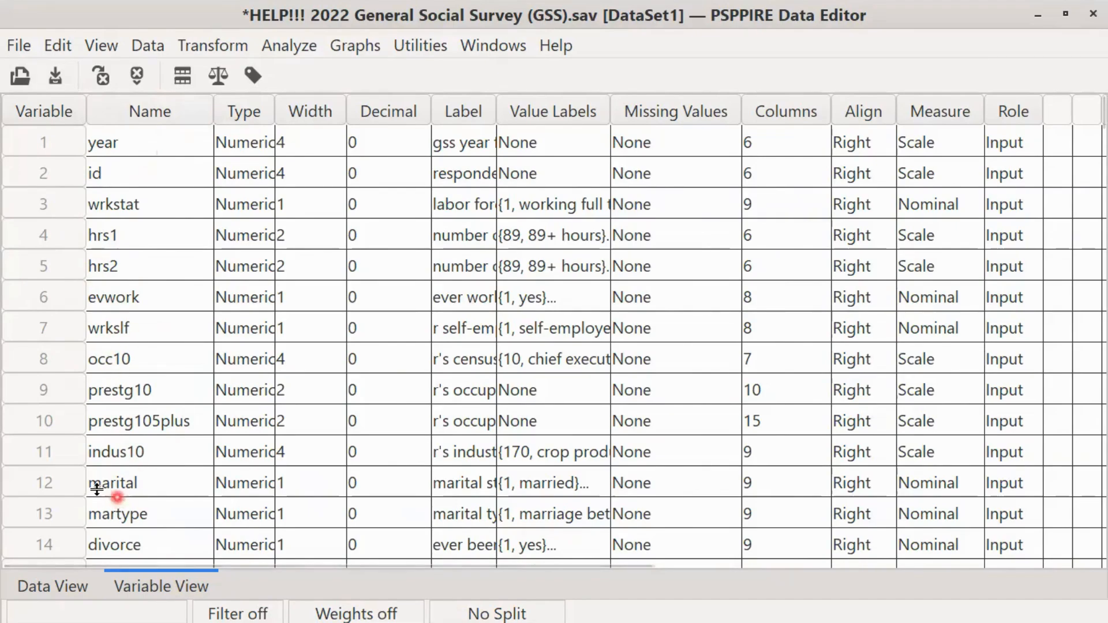
{"action": "left_click", "coordinate": [53, 586]}
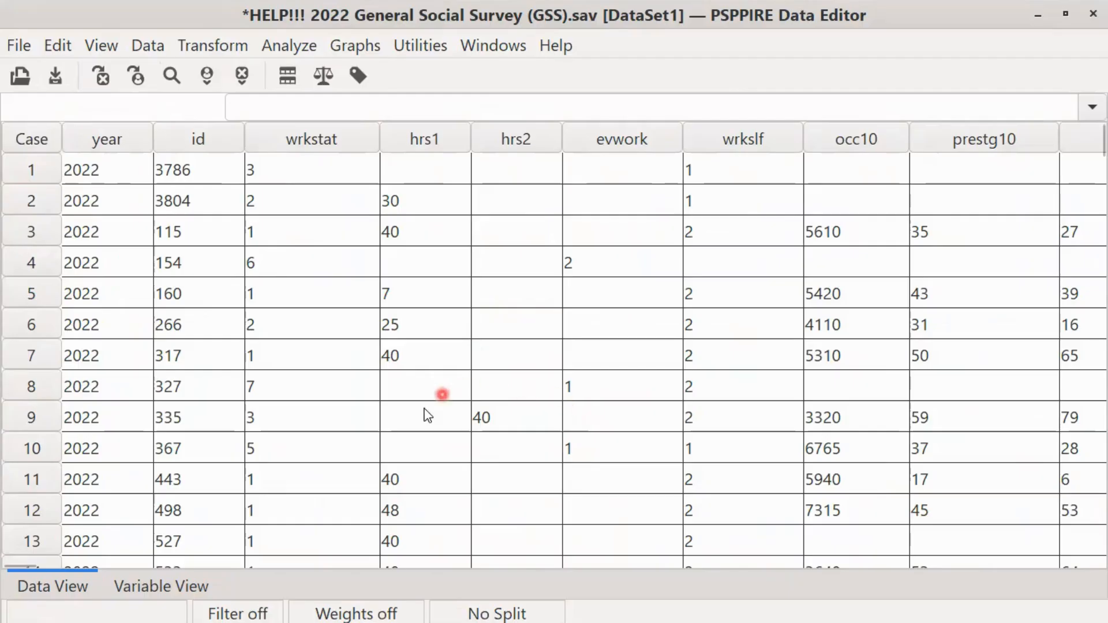
Locate the age variable in the variable list, jump to its data column and examine its values across the cases
{"action": "left_click", "coordinate": [151, 586]}
{"action": "scroll", "coordinate": [214, 300], "scroll_direction": "down", "scroll_amount": 5}
{"action": "scroll", "coordinate": [217, 305], "scroll_direction": "down", "scroll_amount": 10}
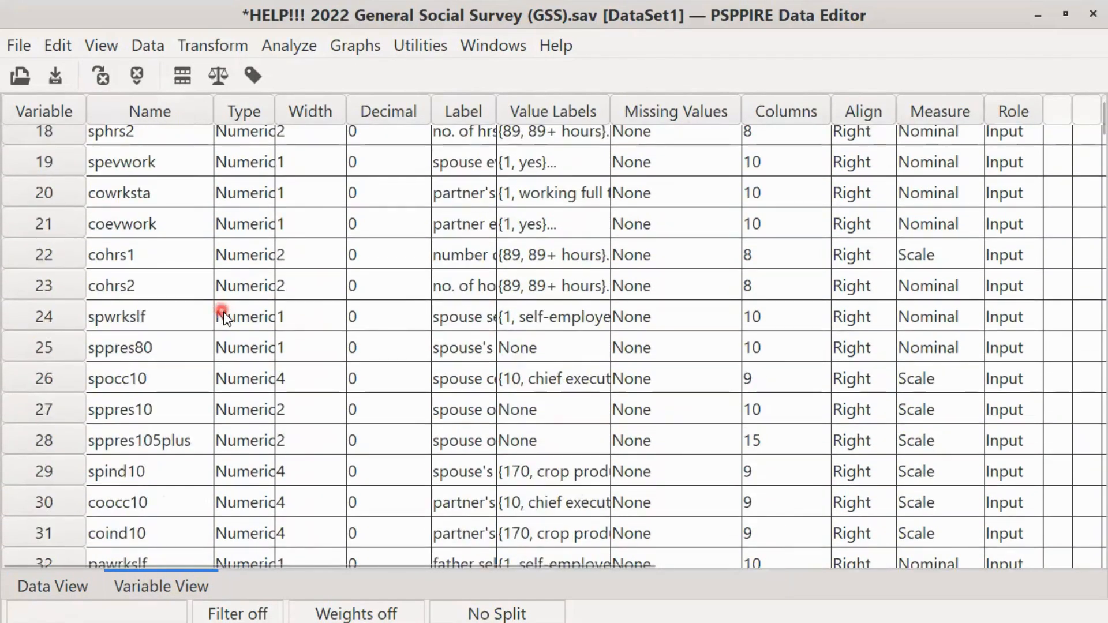
{"action": "scroll", "coordinate": [229, 318], "scroll_direction": "down", "scroll_amount": 3}
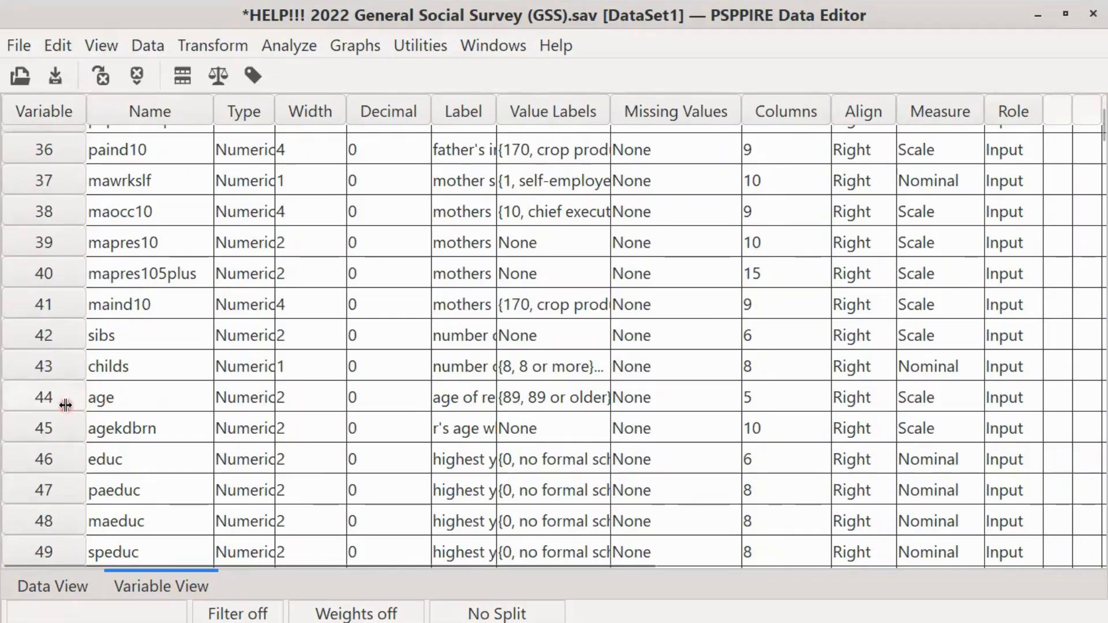
{"action": "double_click", "coordinate": [65, 405]}
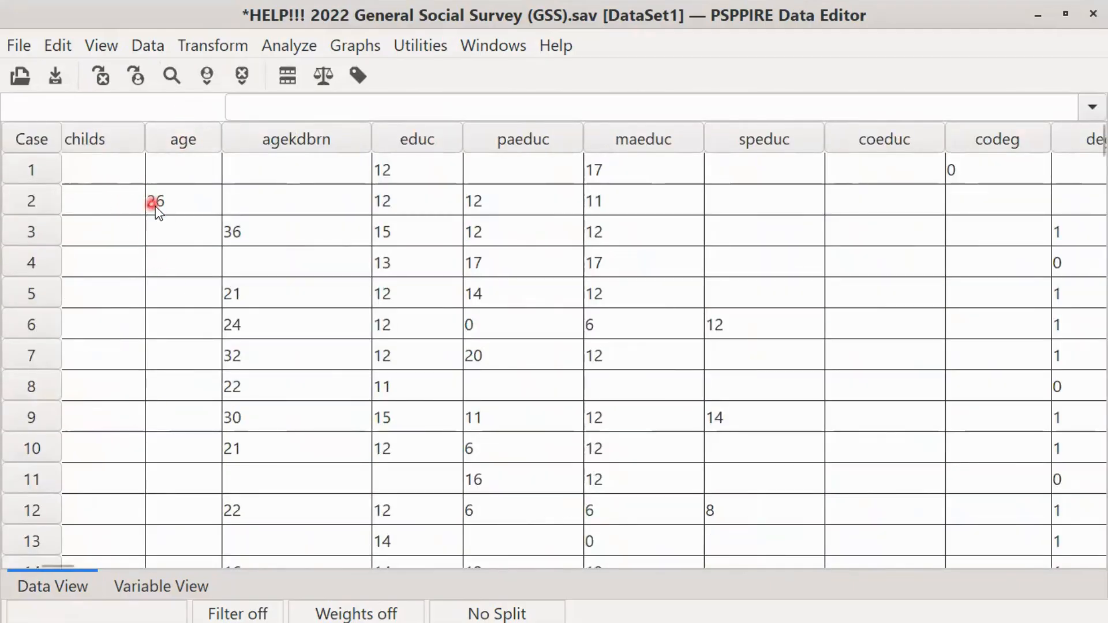
{"action": "scroll", "coordinate": [178, 371], "scroll_direction": "down", "scroll_amount": 16}
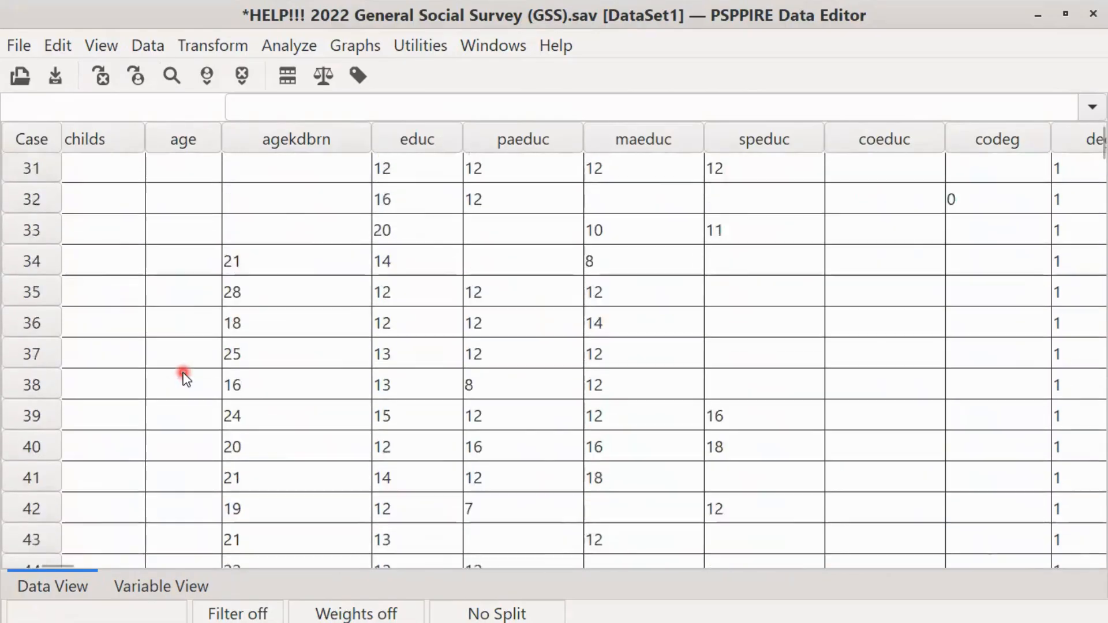
{"action": "scroll", "coordinate": [184, 378], "scroll_direction": "down", "scroll_amount": 3}
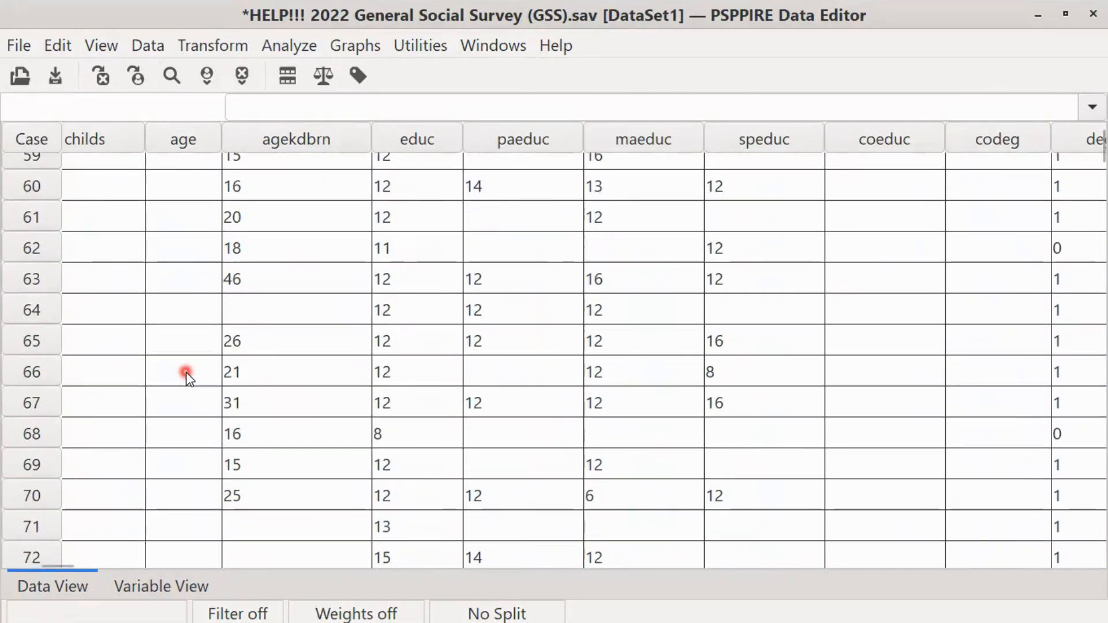
{"action": "scroll", "coordinate": [186, 375], "scroll_direction": "down", "scroll_amount": 16}
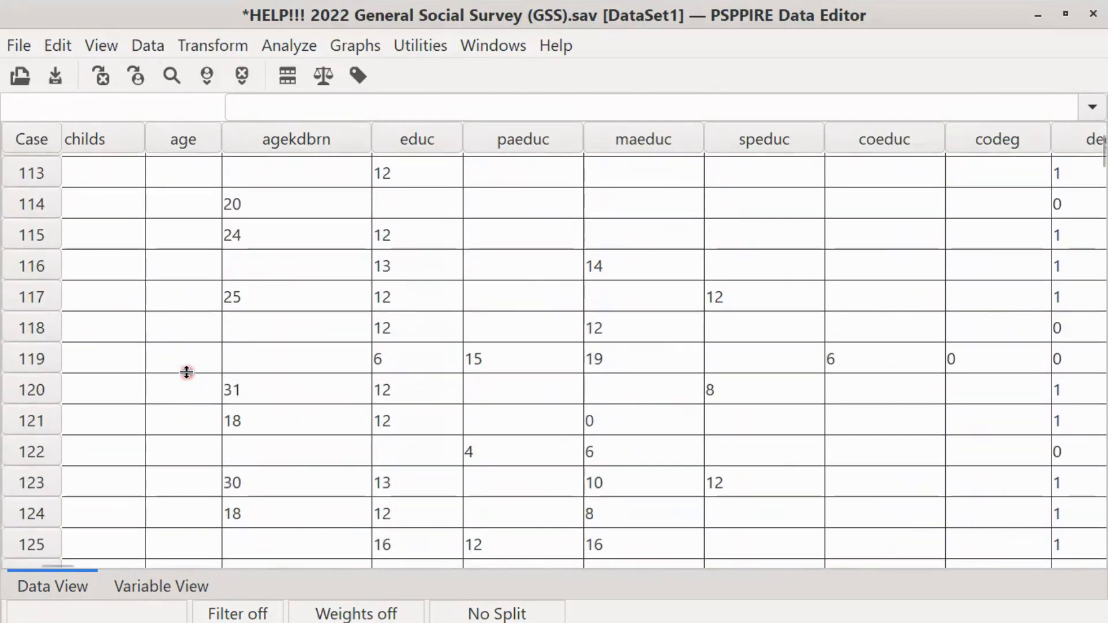
Widen the Label column of the variable list so the variable descriptions can be read
{"action": "left_click", "coordinate": [161, 587]}
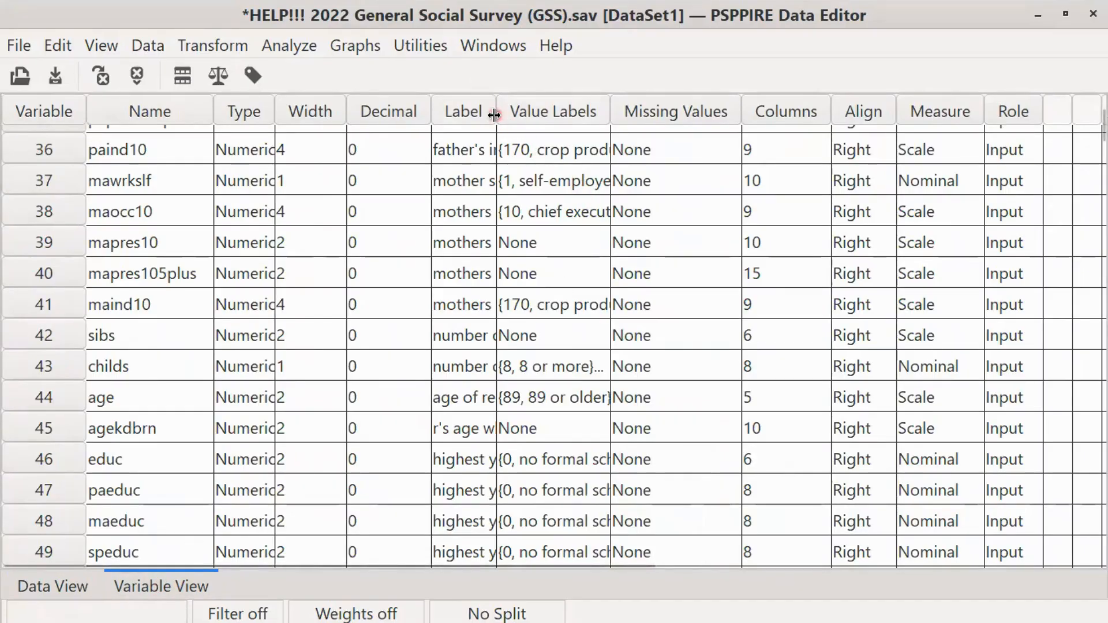
{"action": "left_click_drag", "start_coordinate": [496, 111], "coordinate": [714, 152]}
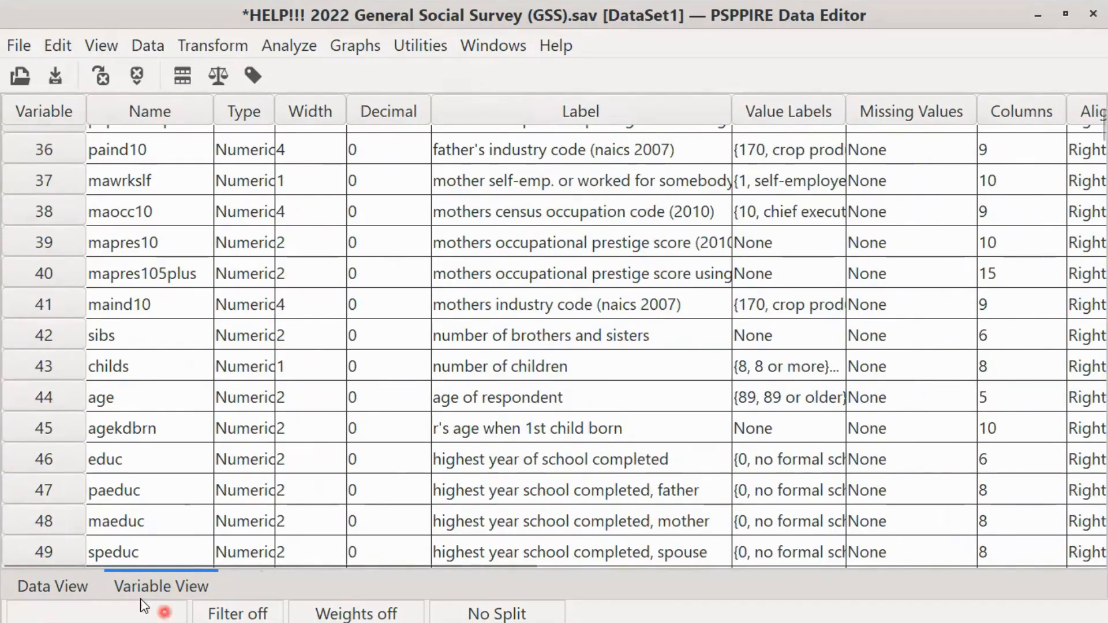
Return to the case data and compare the age entries from the first case to beyond case 235, selecting one whole case row
{"action": "left_click", "coordinate": [47, 583]}
{"action": "scroll", "coordinate": [168, 427], "scroll_direction": "down", "scroll_amount": 10}
{"action": "scroll", "coordinate": [167, 428], "scroll_direction": "up", "scroll_amount": 20}
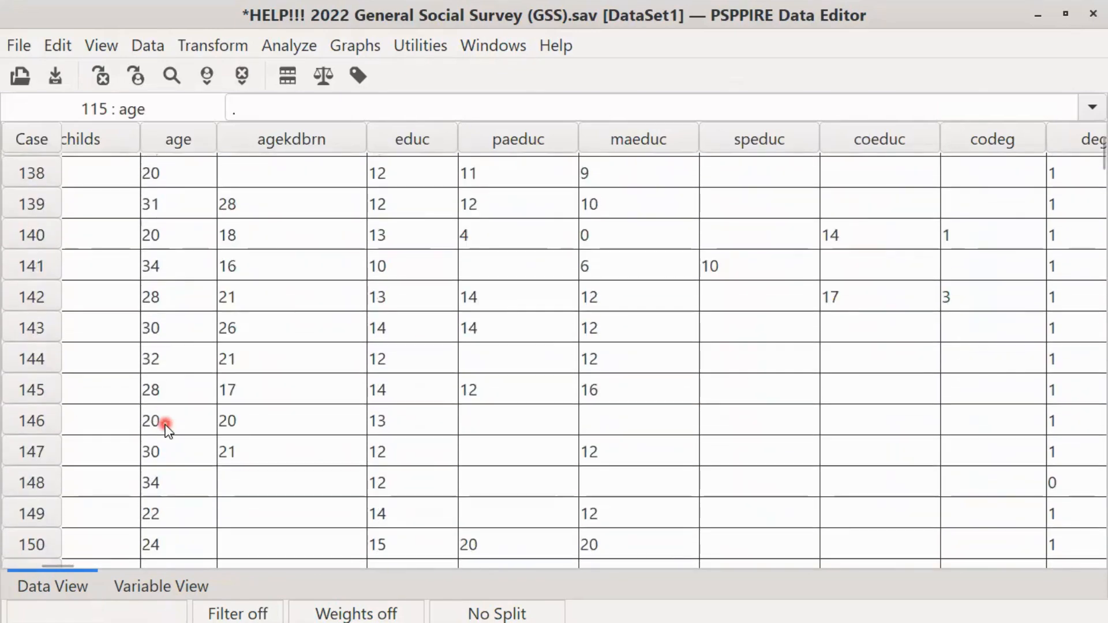
{"action": "scroll", "coordinate": [167, 428], "scroll_direction": "up", "scroll_amount": 18}
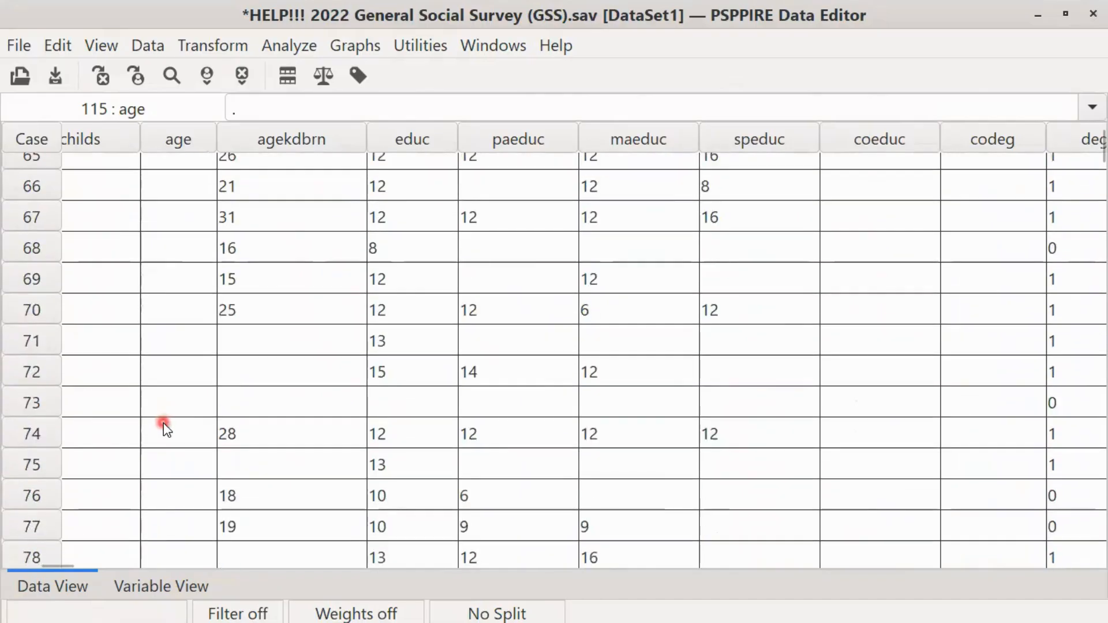
{"action": "scroll", "coordinate": [162, 424], "scroll_direction": "up", "scroll_amount": 7}
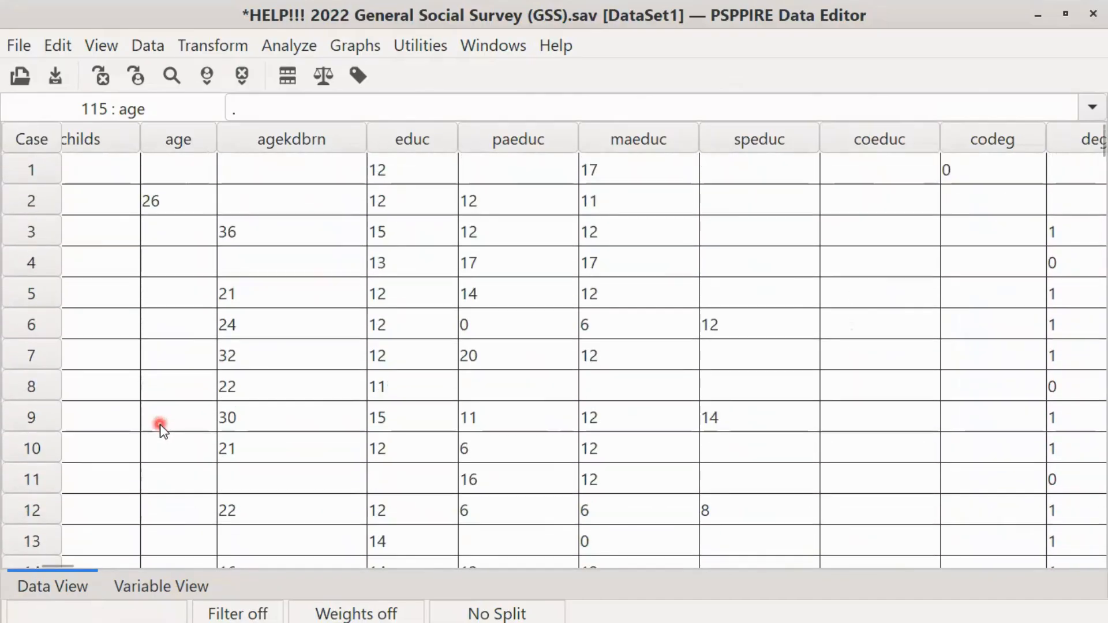
{"action": "scroll", "coordinate": [191, 428], "scroll_direction": "down", "scroll_amount": 20}
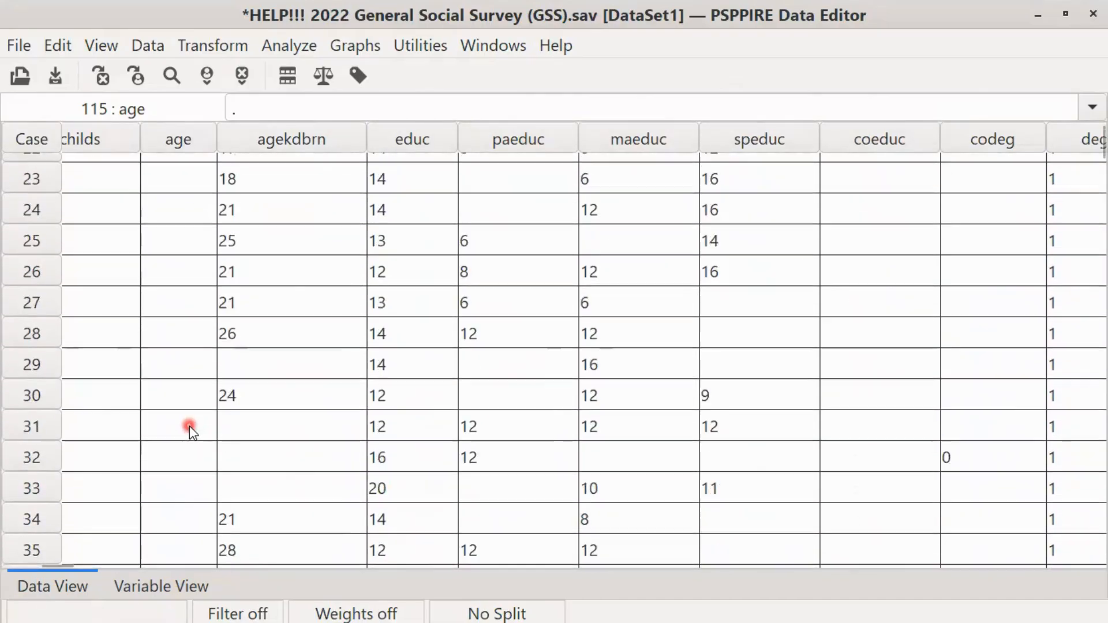
{"action": "scroll", "coordinate": [191, 425], "scroll_direction": "down", "scroll_amount": 16}
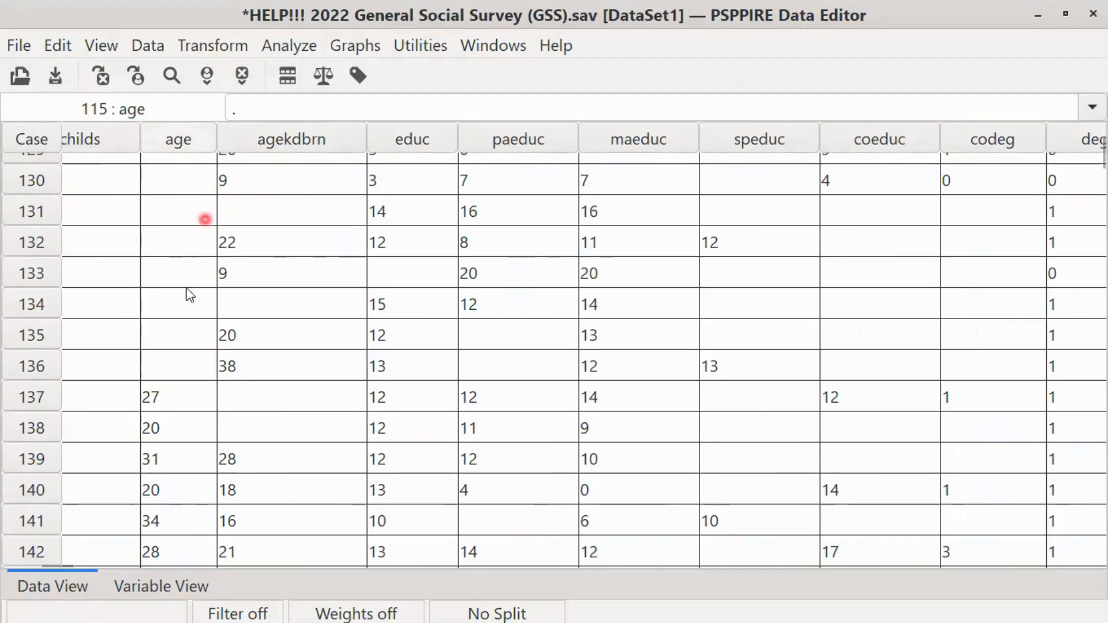
{"action": "scroll", "coordinate": [173, 405], "scroll_direction": "down", "scroll_amount": 3}
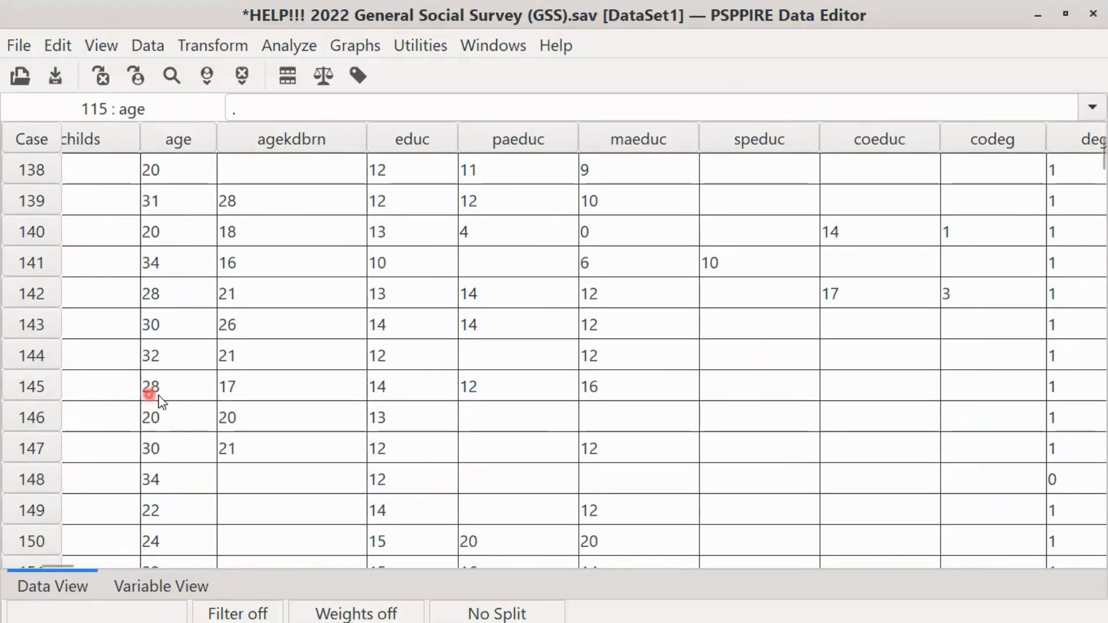
{"action": "scroll", "coordinate": [158, 487], "scroll_direction": "down", "scroll_amount": 6}
{"action": "left_click", "coordinate": [28, 479]}
{"action": "scroll", "coordinate": [173, 528], "scroll_direction": "down", "scroll_amount": 7}
{"action": "scroll", "coordinate": [176, 528], "scroll_direction": "down", "scroll_amount": 20}
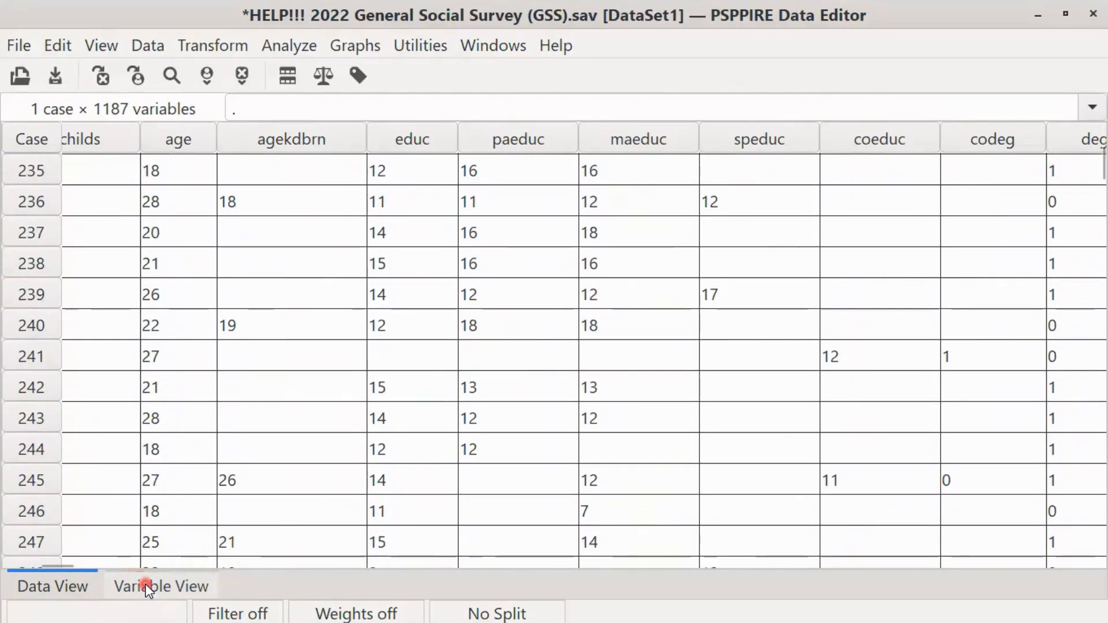
Return to the variable list, highlight the whole Name column, and go back to the first variable, year
{"action": "left_click", "coordinate": [148, 587]}
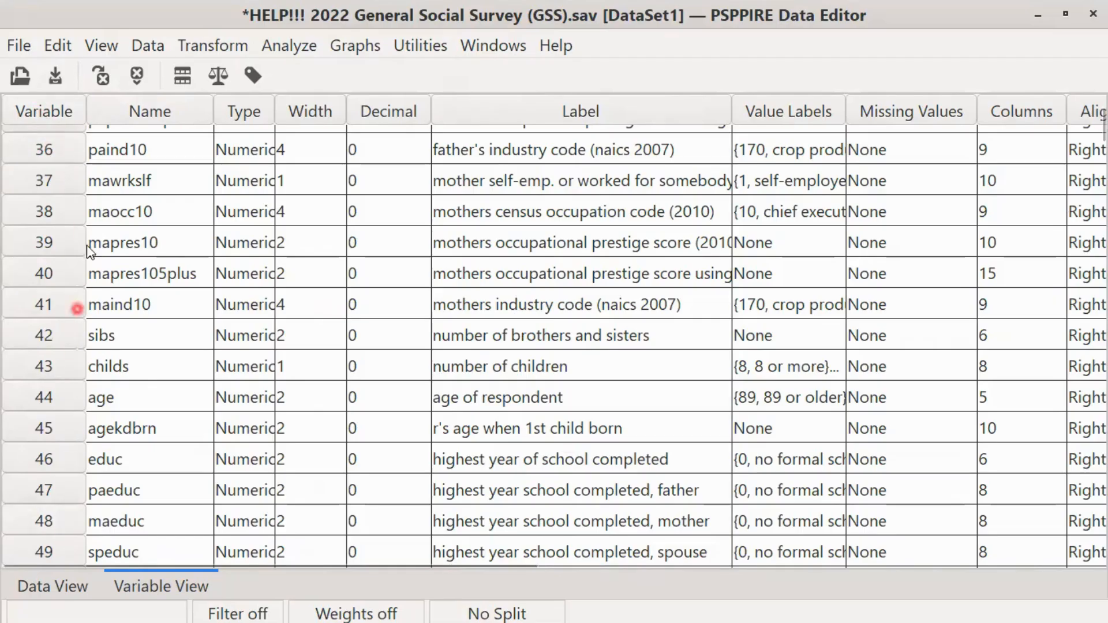
{"action": "left_click", "coordinate": [122, 114]}
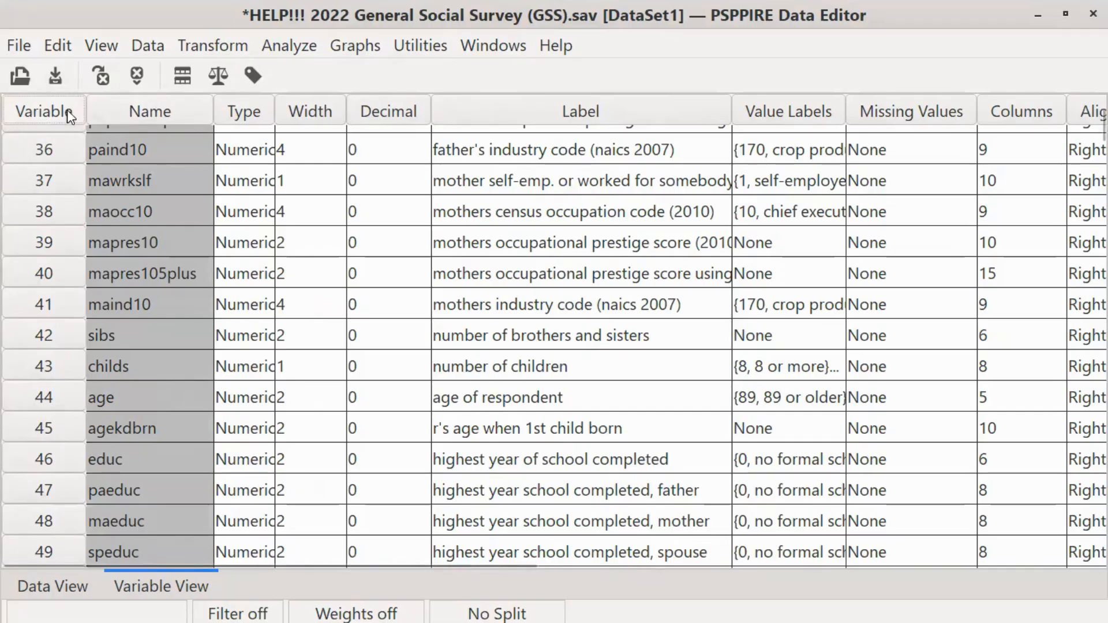
{"action": "left_click", "coordinate": [249, 162]}
{"action": "left_click", "coordinate": [168, 154]}
{"action": "scroll", "coordinate": [115, 338], "scroll_direction": "up", "scroll_amount": 2}
{"action": "scroll", "coordinate": [115, 338], "scroll_direction": "up", "scroll_amount": 5}
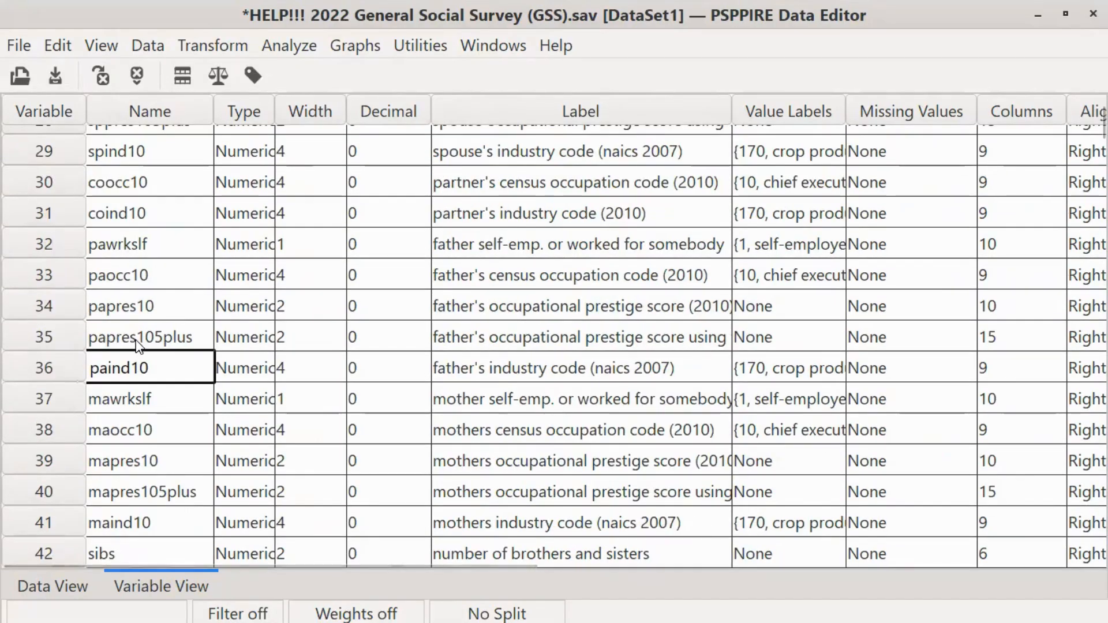
{"action": "scroll", "coordinate": [151, 358], "scroll_direction": "up", "scroll_amount": 7}
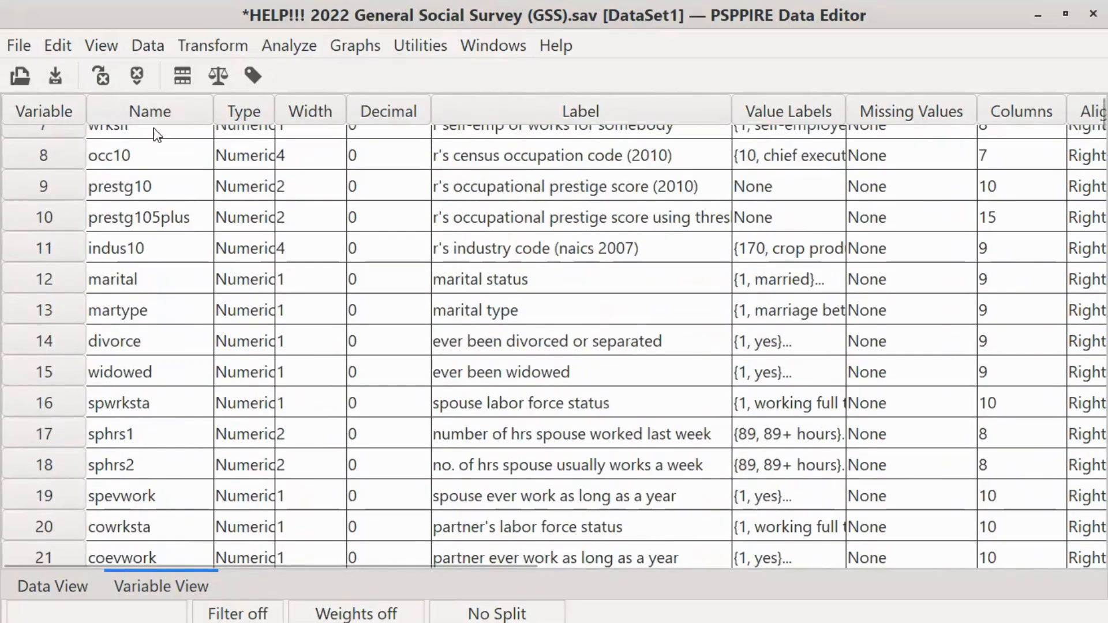
{"action": "scroll", "coordinate": [165, 211], "scroll_direction": "up", "scroll_amount": 3}
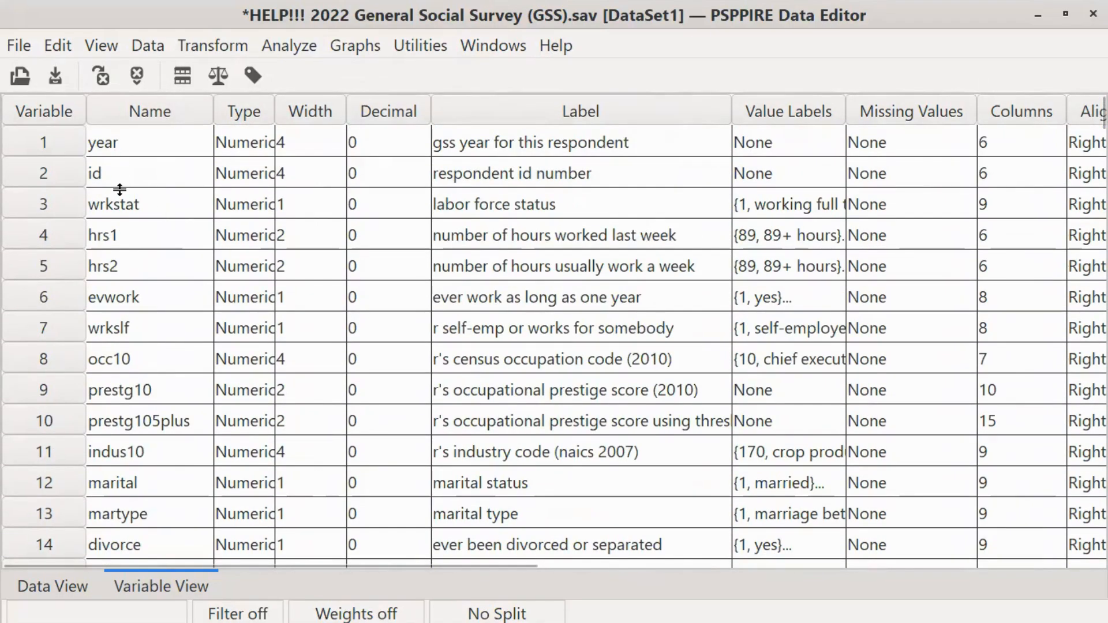
Examine the names in the variable list from the first variable down to about variable 199
{"action": "scroll", "coordinate": [139, 430], "scroll_direction": "down", "scroll_amount": 1}
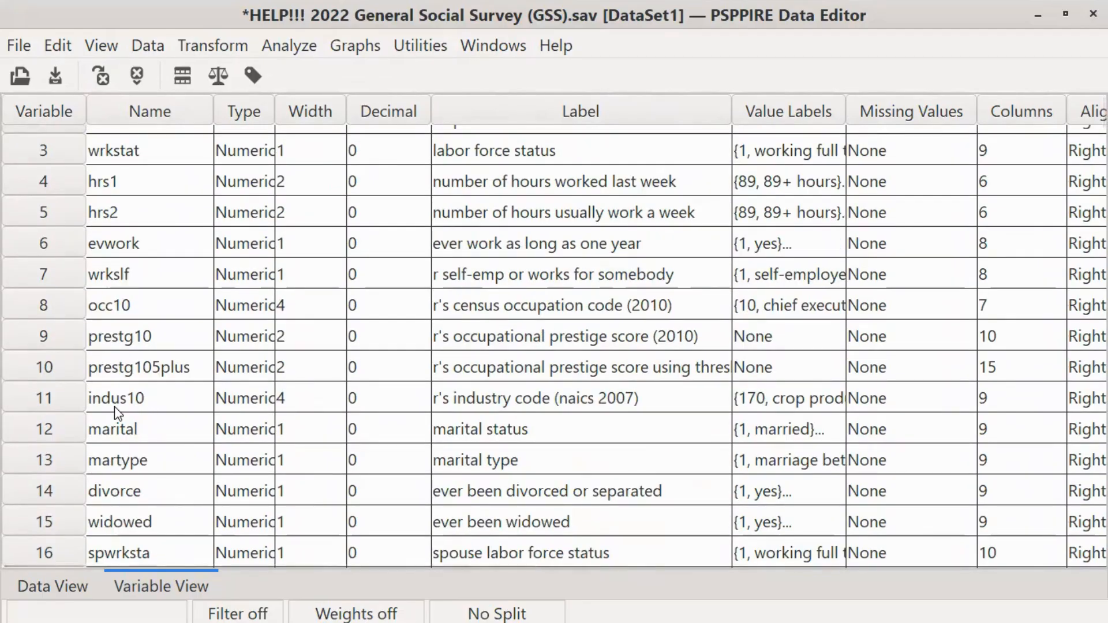
{"action": "scroll", "coordinate": [117, 411], "scroll_direction": "down", "scroll_amount": 2}
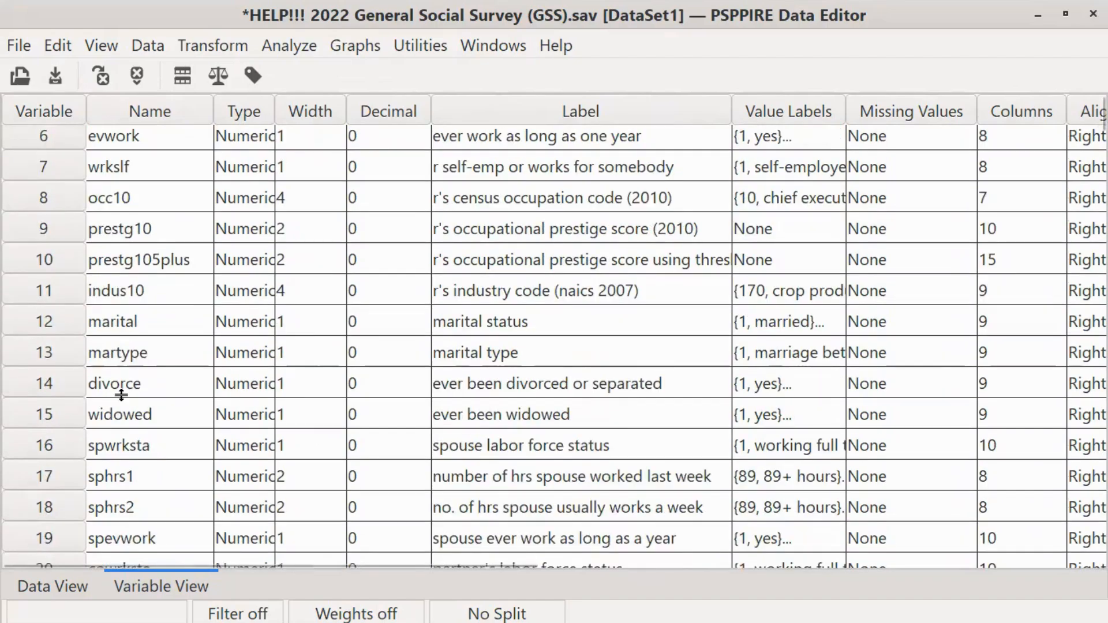
{"action": "scroll", "coordinate": [121, 395], "scroll_direction": "down", "scroll_amount": 3}
{"action": "scroll", "coordinate": [180, 440], "scroll_direction": "down", "scroll_amount": 5}
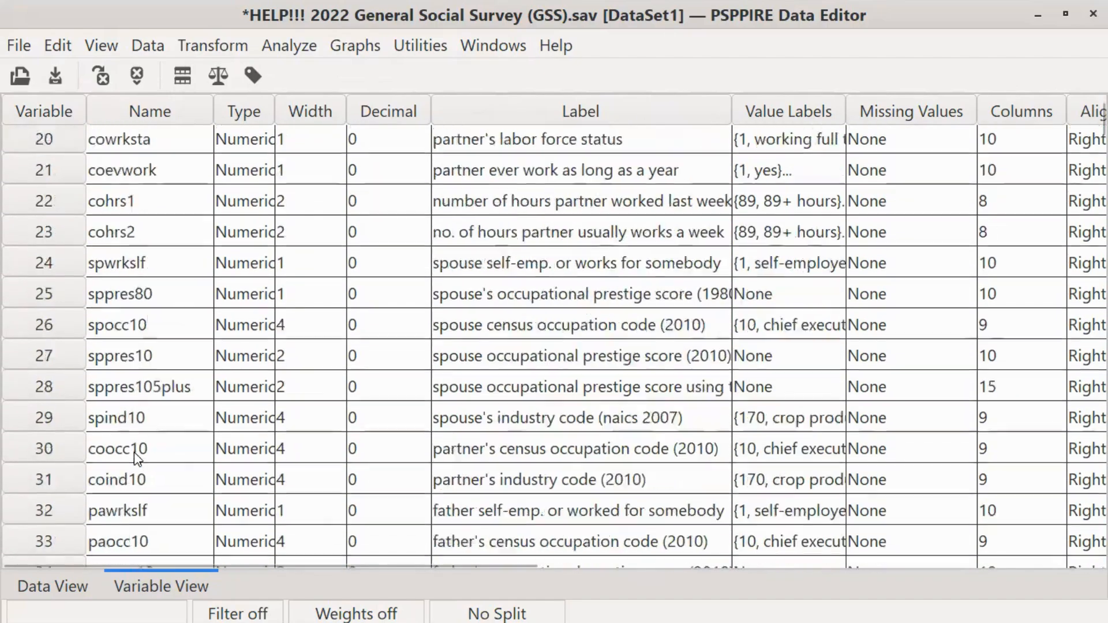
{"action": "scroll", "coordinate": [122, 404], "scroll_direction": "down", "scroll_amount": 6}
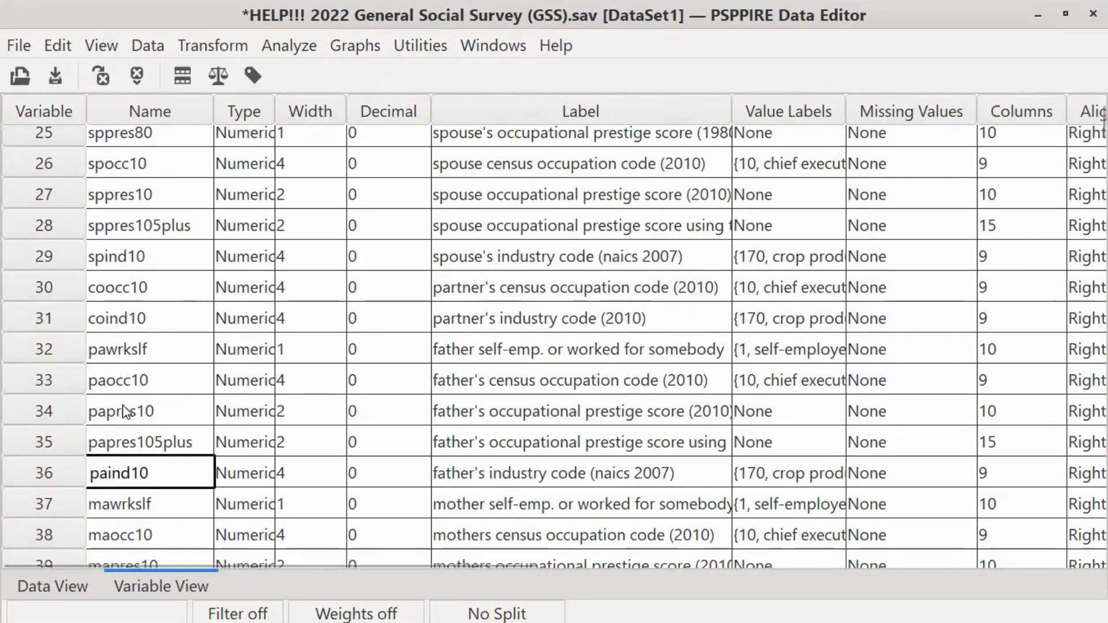
{"action": "scroll", "coordinate": [123, 414], "scroll_direction": "down", "scroll_amount": 5}
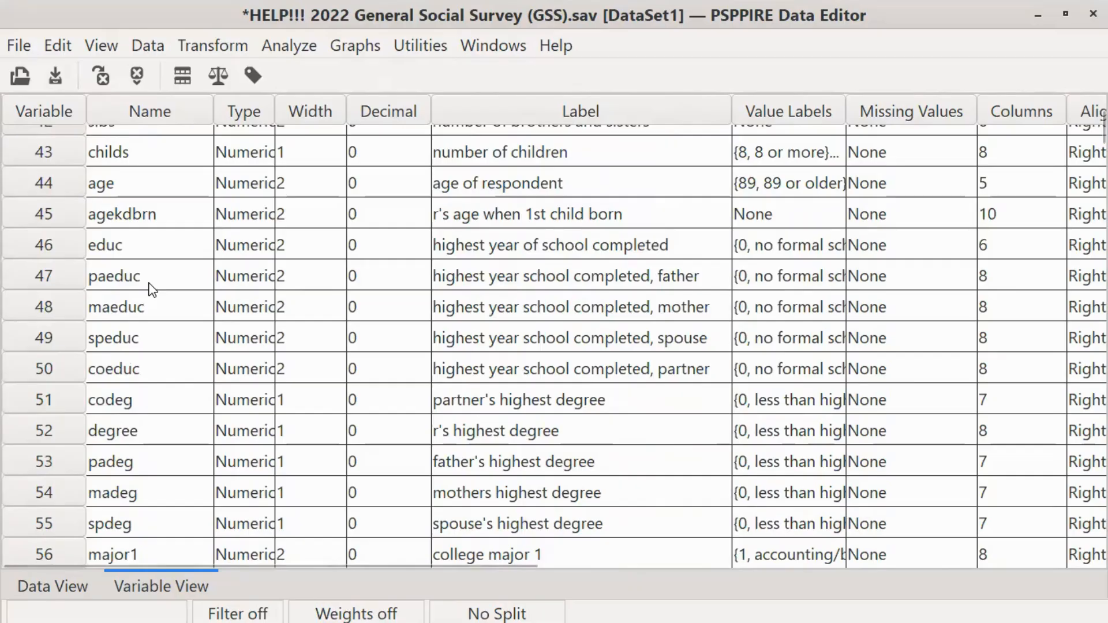
{"action": "scroll", "coordinate": [132, 369], "scroll_direction": "down", "scroll_amount": 2}
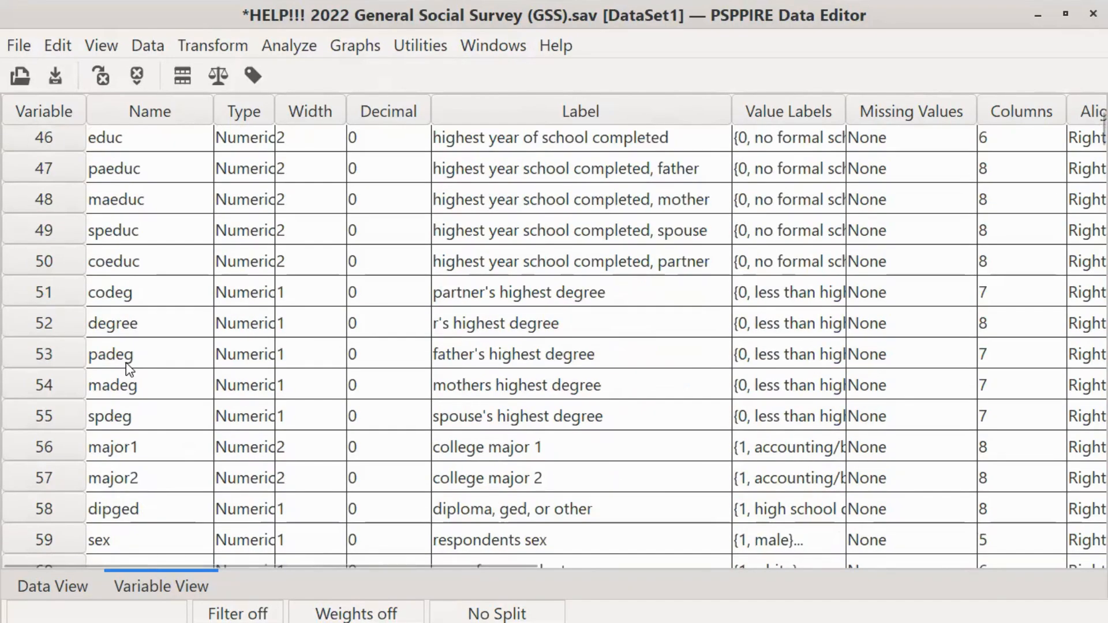
{"action": "scroll", "coordinate": [129, 370], "scroll_direction": "down", "scroll_amount": 5}
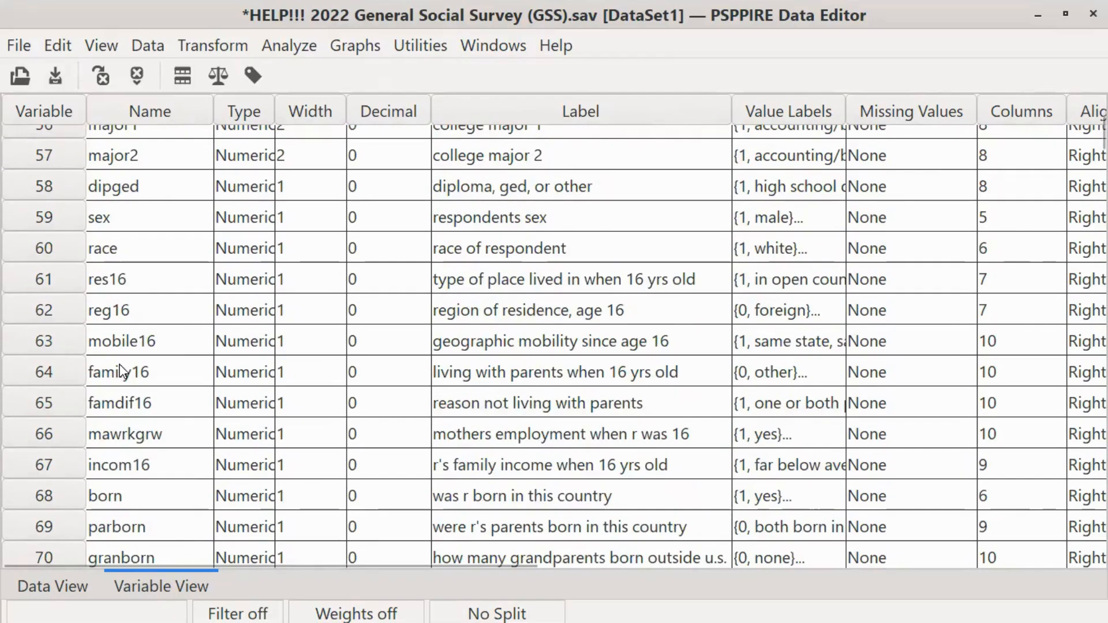
{"action": "scroll", "coordinate": [118, 368], "scroll_direction": "down", "scroll_amount": 2}
{"action": "scroll", "coordinate": [114, 369], "scroll_direction": "down", "scroll_amount": 13}
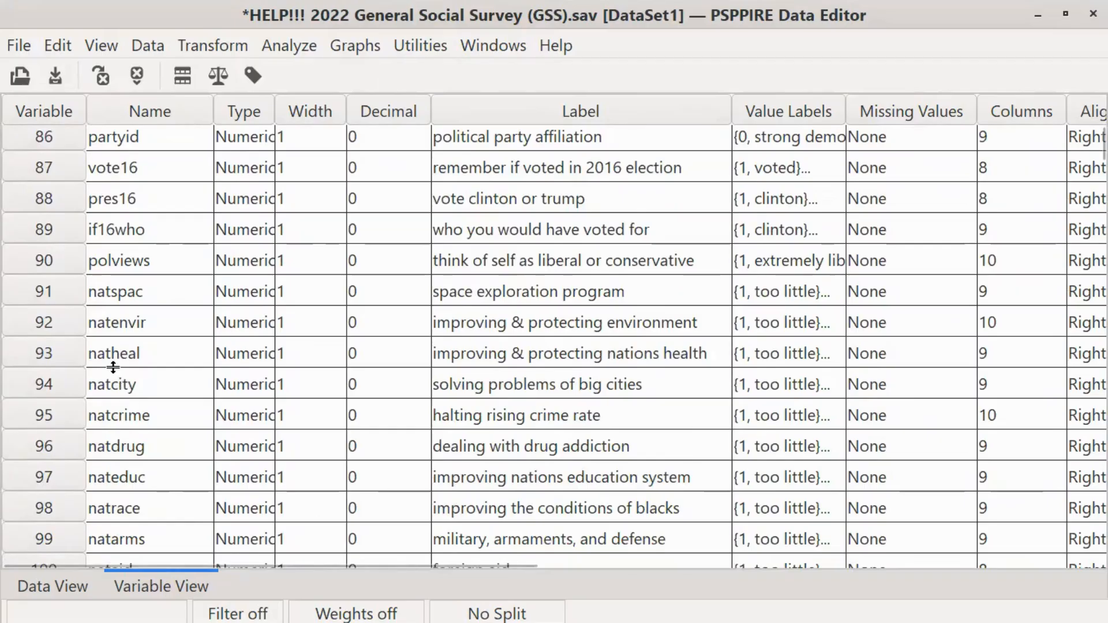
{"action": "scroll", "coordinate": [124, 300], "scroll_direction": "down", "scroll_amount": 2}
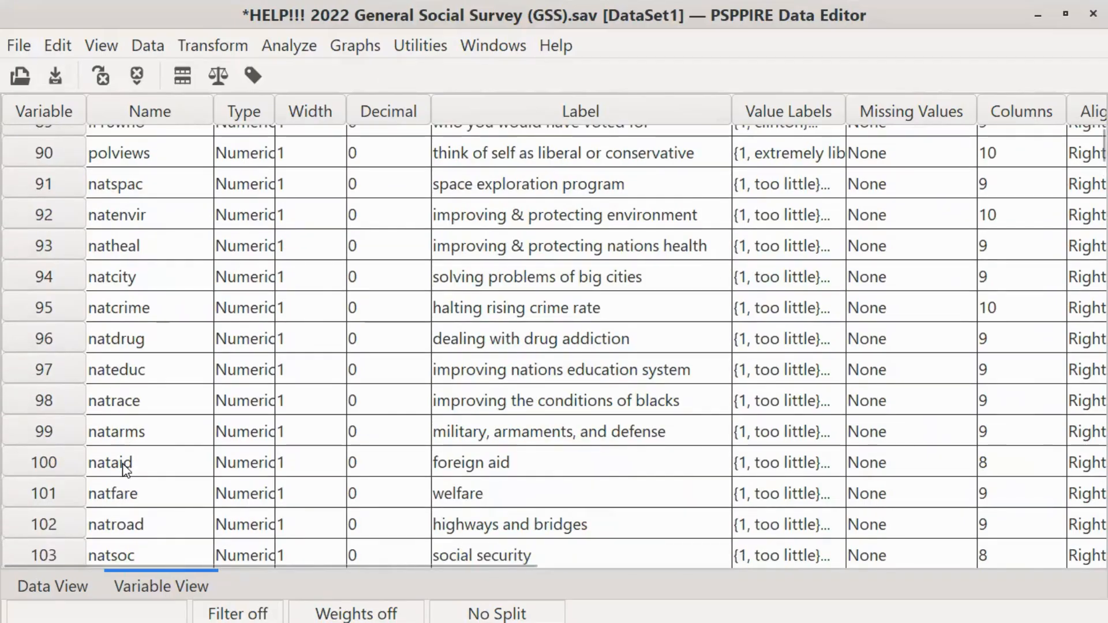
{"action": "scroll", "coordinate": [126, 471], "scroll_direction": "down", "scroll_amount": 19}
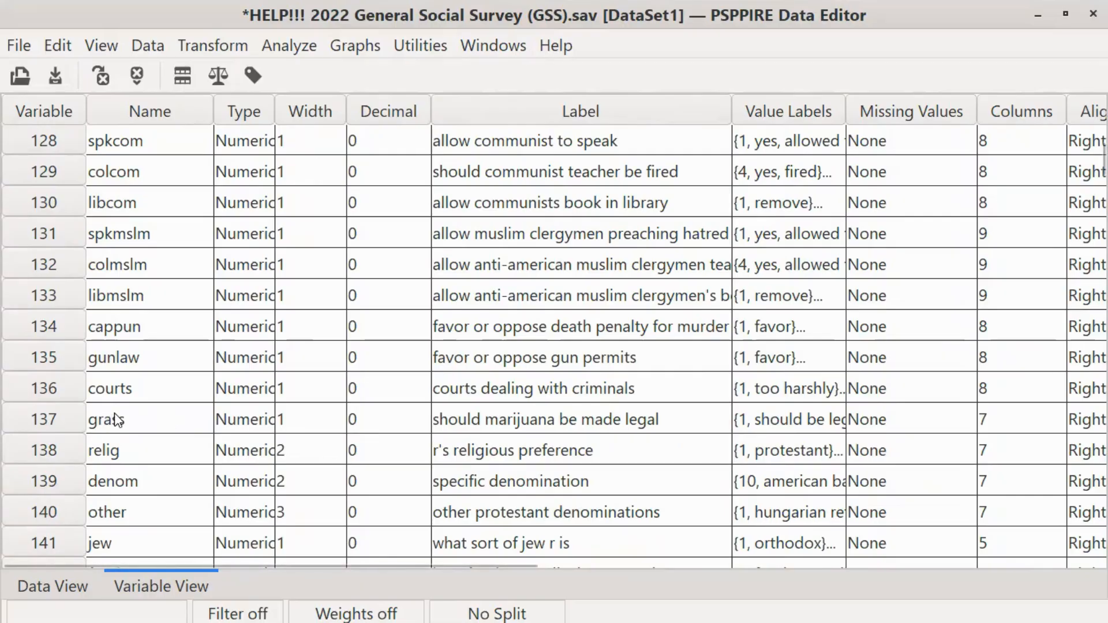
{"action": "scroll", "coordinate": [133, 421], "scroll_direction": "down", "scroll_amount": 8}
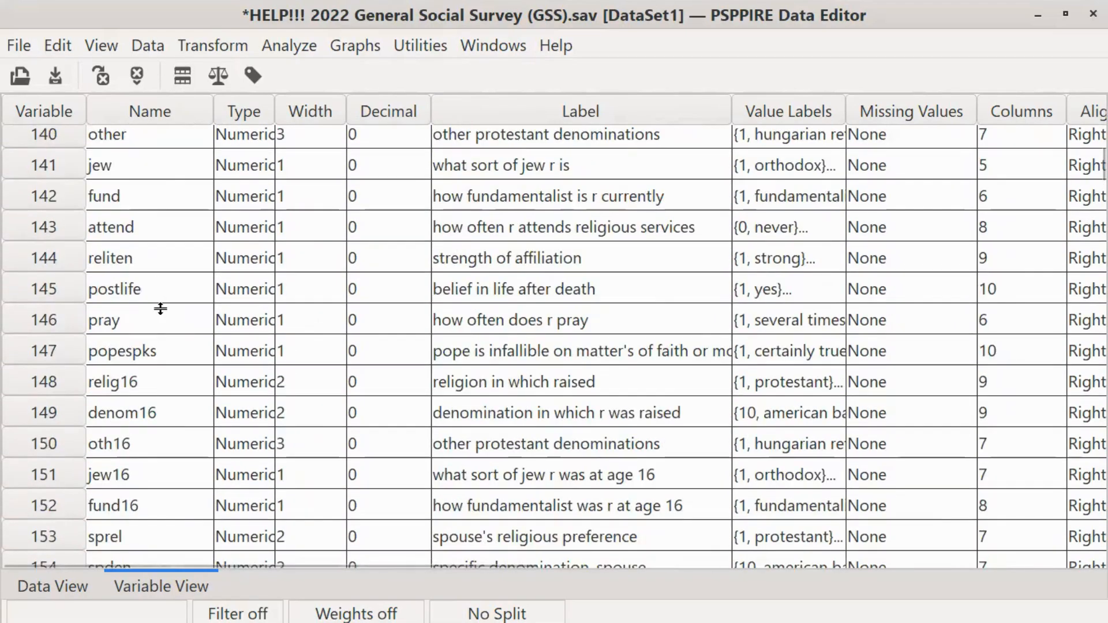
{"action": "scroll", "coordinate": [166, 341], "scroll_direction": "down", "scroll_amount": 9}
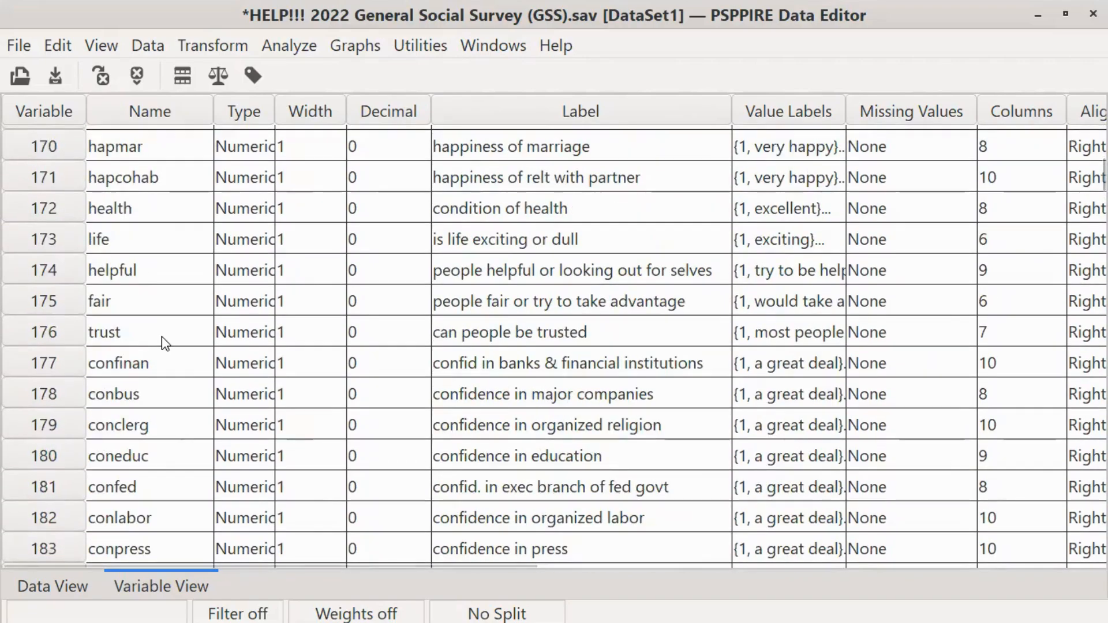
{"action": "scroll", "coordinate": [162, 338], "scroll_direction": "down", "scroll_amount": 2}
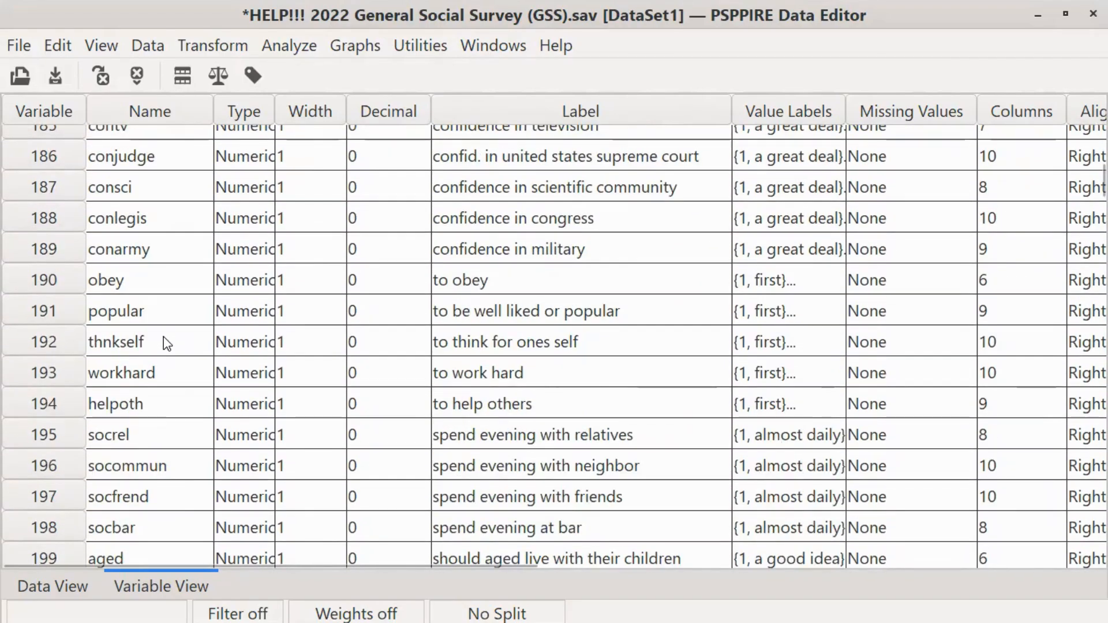
Try adding an underscore to the conarmy variable's name, remove it again, and leave the name cell
{"action": "left_click", "coordinate": [131, 253]}
{"action": "left_click", "coordinate": [118, 249]}
{"action": "type", "text": "_"}
{"action": "key", "text": "BackSpace"}
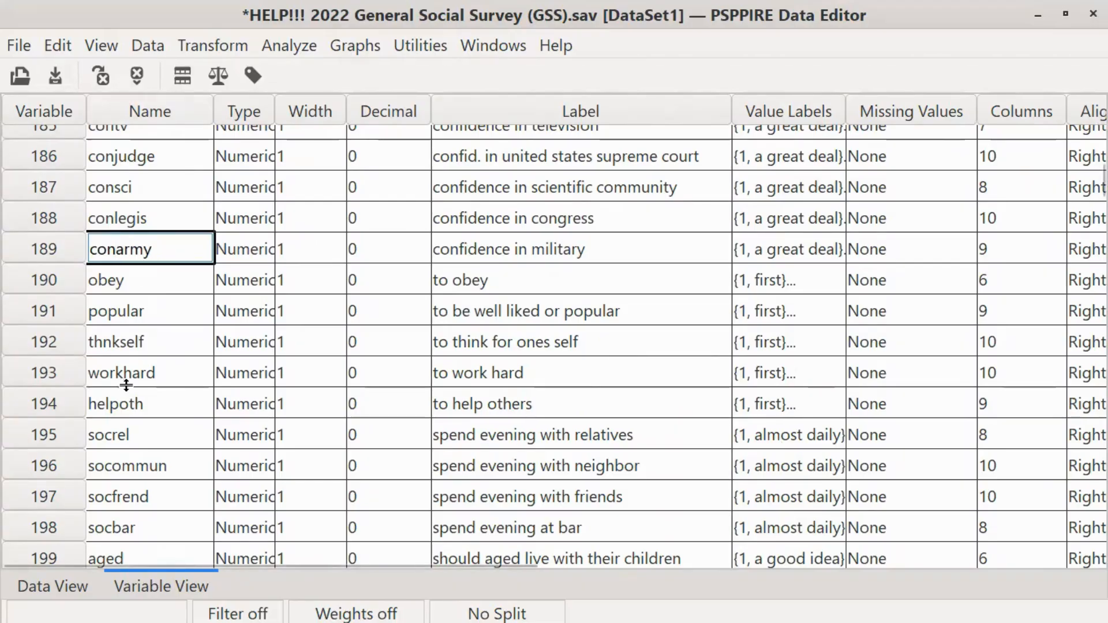
{"action": "left_click", "coordinate": [112, 313]}
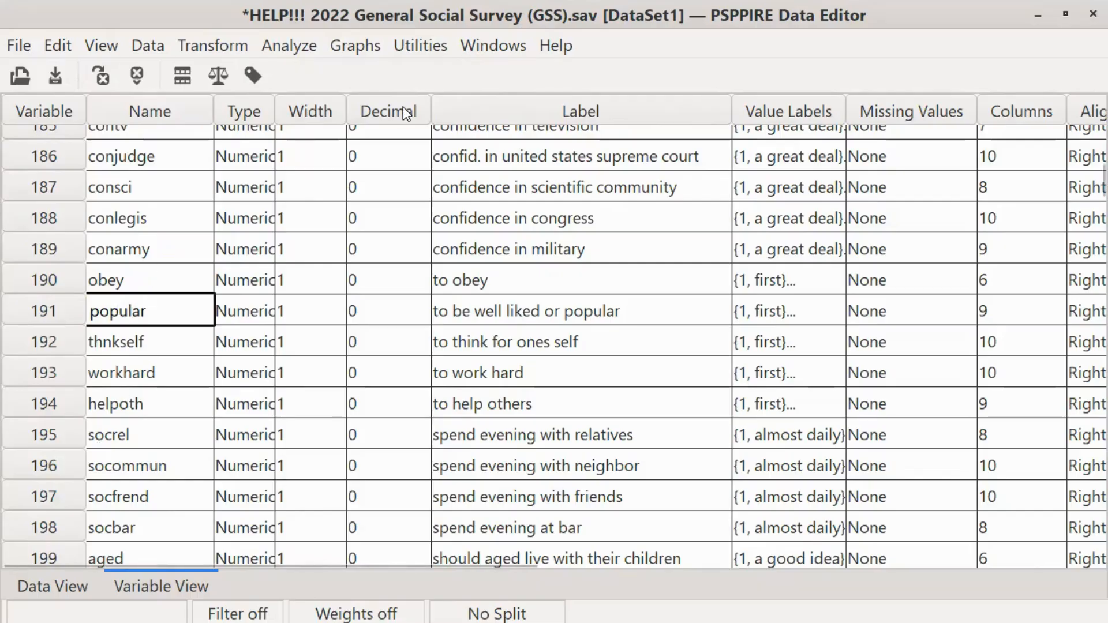
Widen the Type column of the variable list and review the types back up to the first variable
{"action": "left_click_drag", "start_coordinate": [336, 126], "coordinate": [354, 125]}
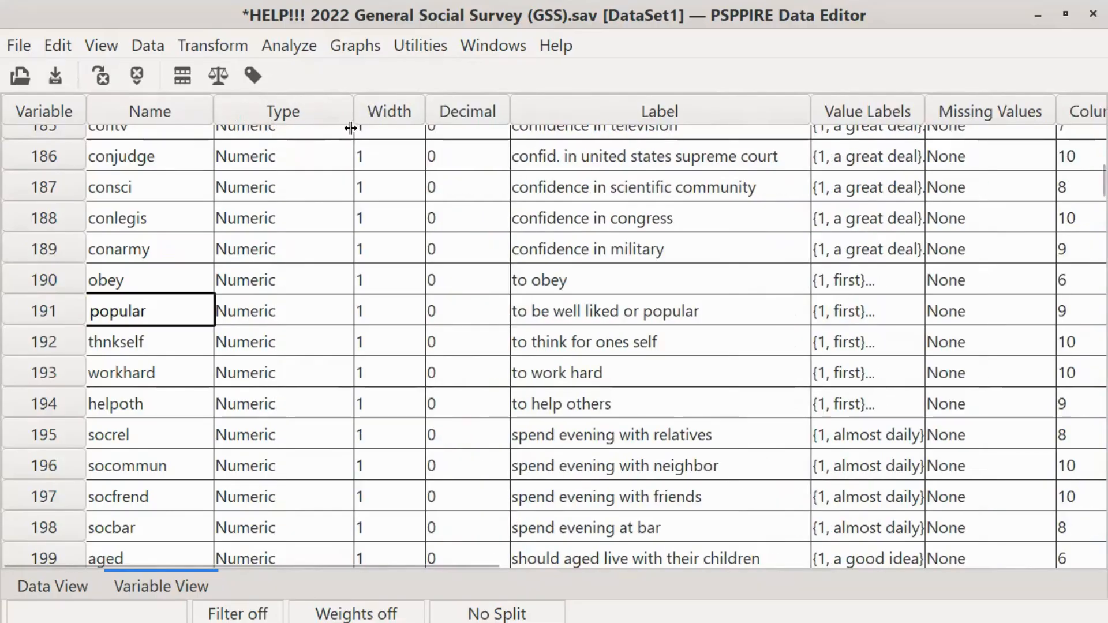
{"action": "scroll", "coordinate": [292, 306], "scroll_direction": "up", "scroll_amount": 7}
{"action": "scroll", "coordinate": [290, 312], "scroll_direction": "up", "scroll_amount": 18}
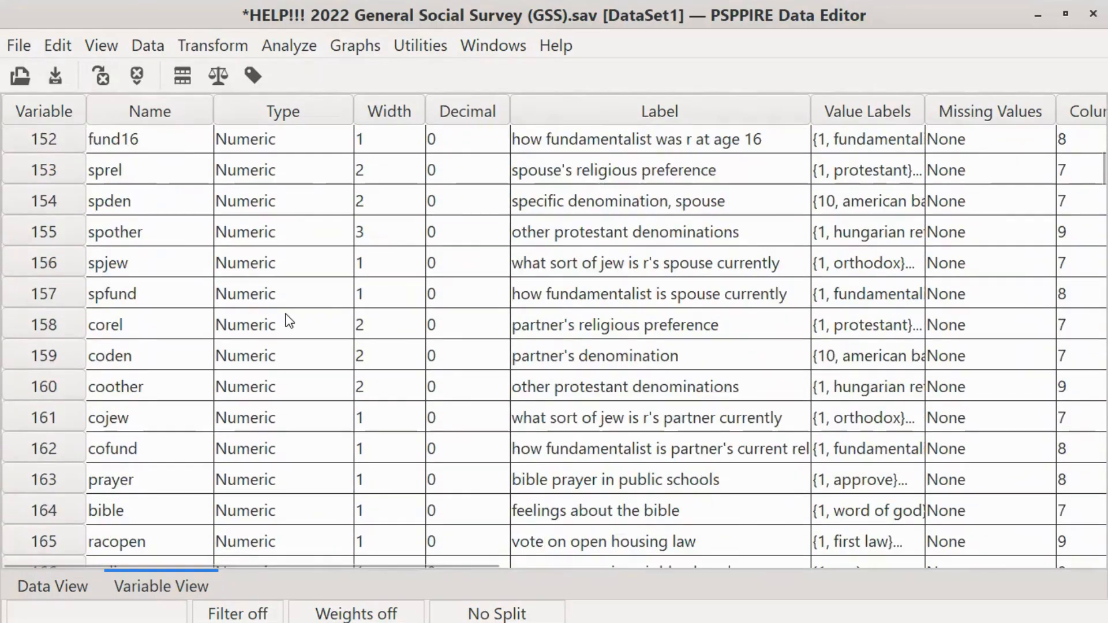
{"action": "scroll", "coordinate": [273, 323], "scroll_direction": "up", "scroll_amount": 20}
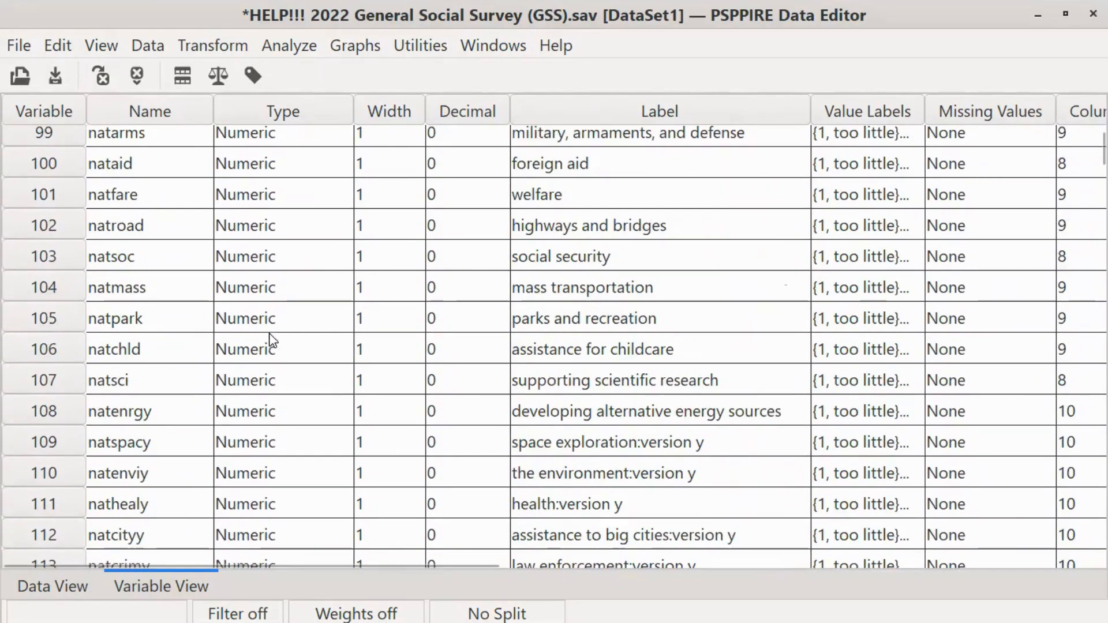
{"action": "scroll", "coordinate": [276, 335], "scroll_direction": "up", "scroll_amount": 12}
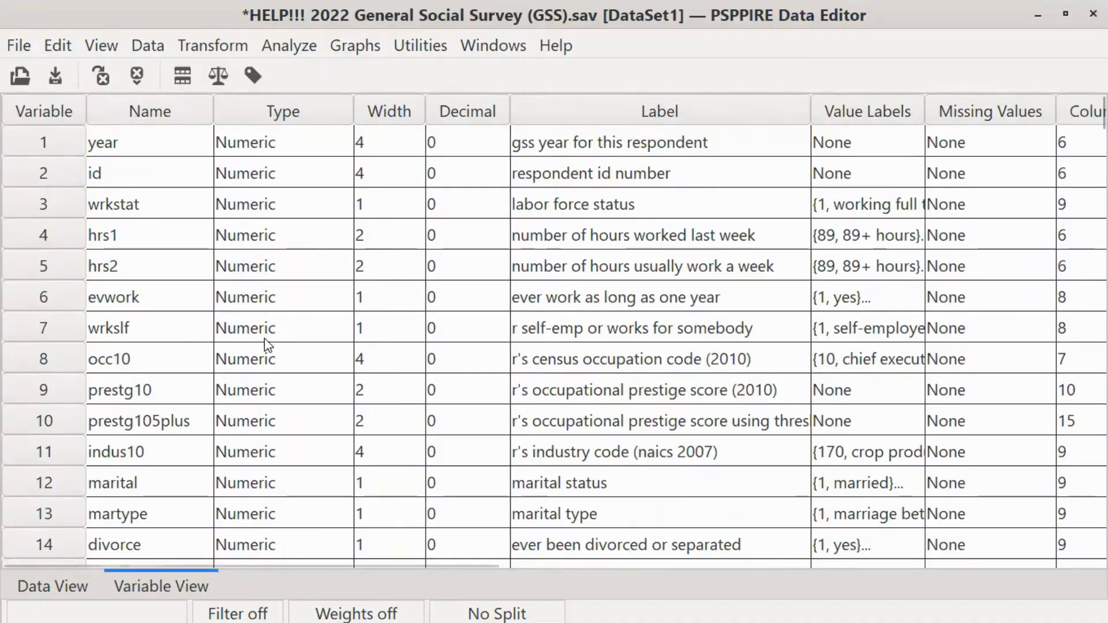
Examine the Type column from the first variables to beyond variable 570, and back up to around variable 400
{"action": "scroll", "coordinate": [289, 337], "scroll_direction": "down", "scroll_amount": 9}
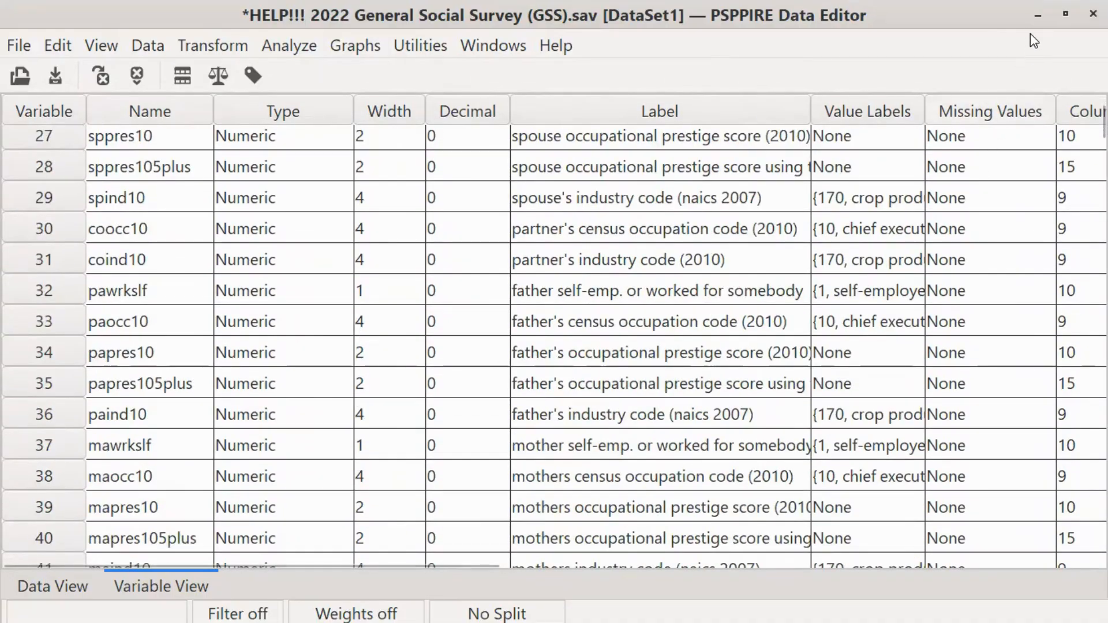
{"action": "scroll", "coordinate": [300, 302], "scroll_direction": "down", "scroll_amount": 20}
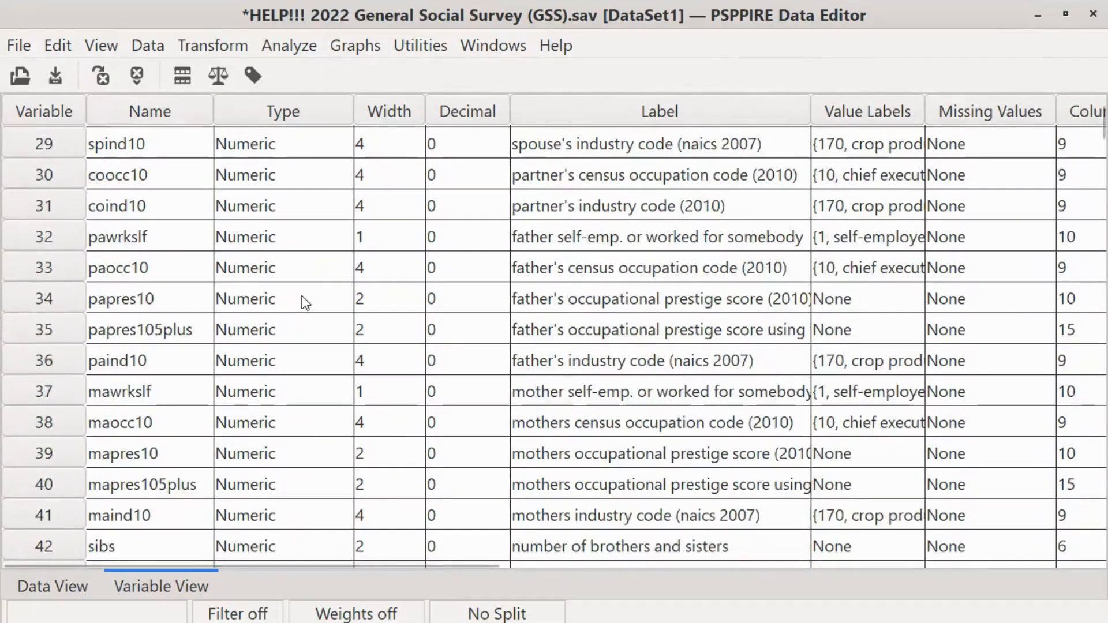
{"action": "scroll", "coordinate": [300, 310], "scroll_direction": "down", "scroll_amount": 20}
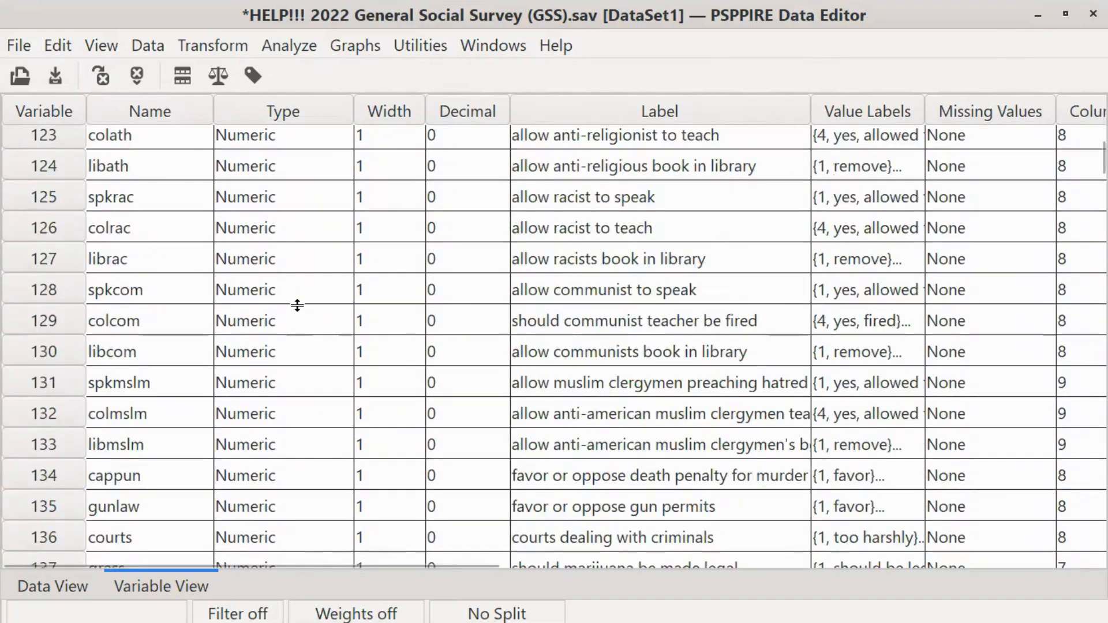
{"action": "scroll", "coordinate": [299, 315], "scroll_direction": "down", "scroll_amount": 20}
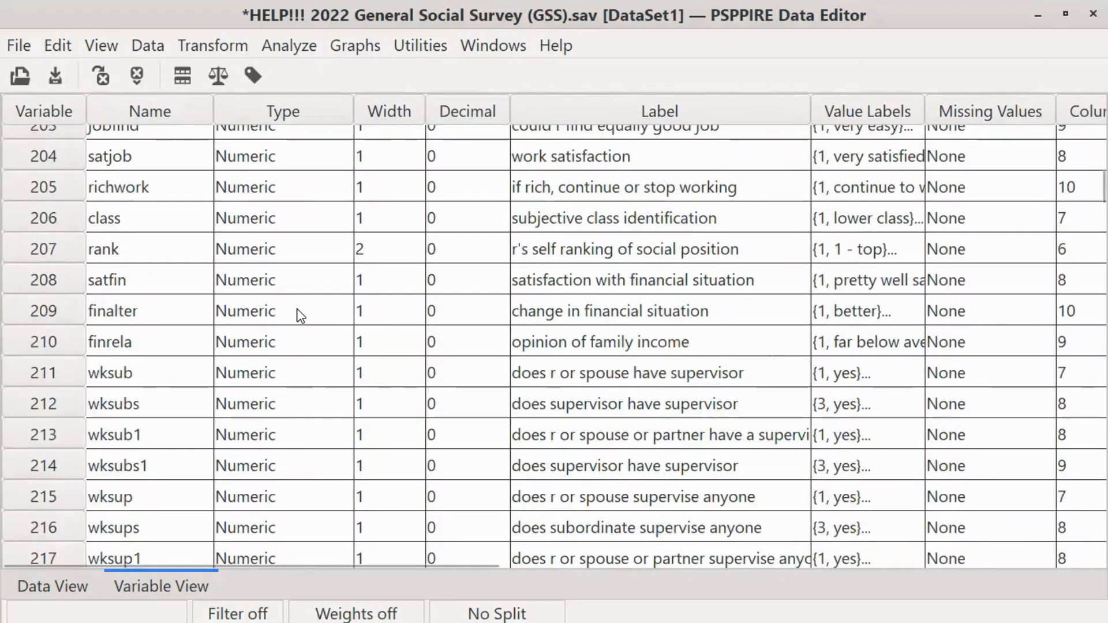
{"action": "scroll", "coordinate": [296, 309], "scroll_direction": "down", "scroll_amount": 20}
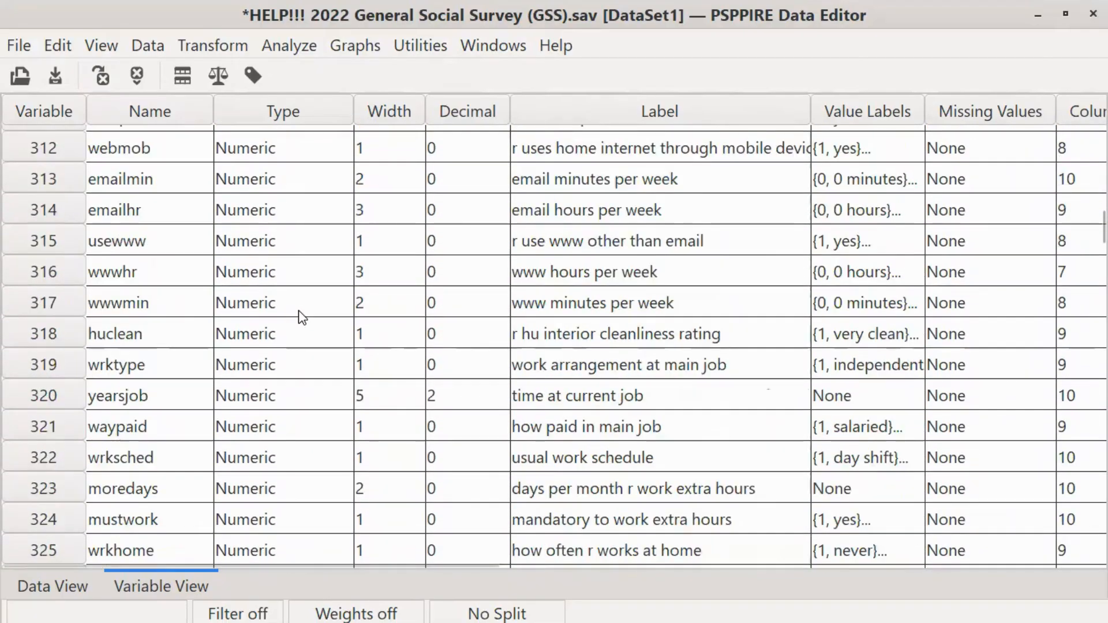
{"action": "scroll", "coordinate": [299, 311], "scroll_direction": "down", "scroll_amount": 20}
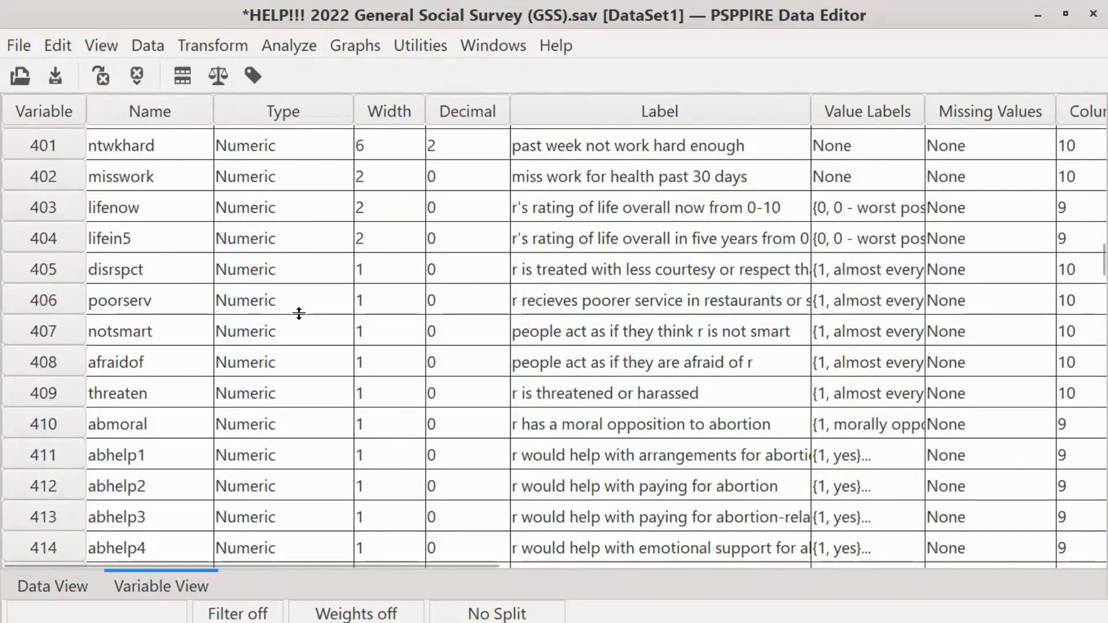
{"action": "scroll", "coordinate": [299, 323], "scroll_direction": "down", "scroll_amount": 20}
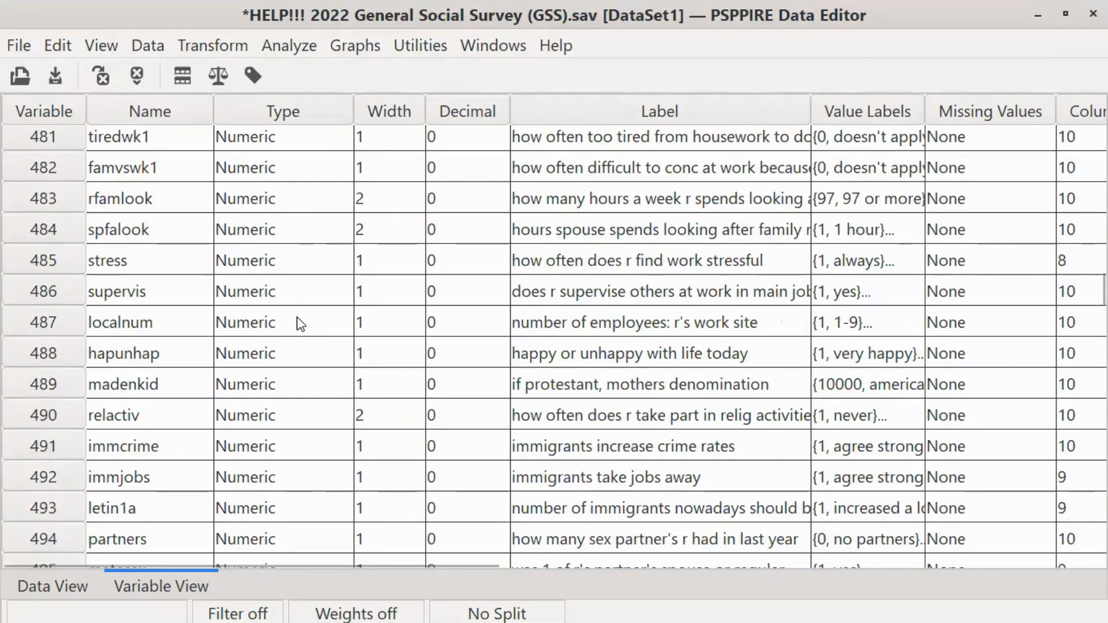
{"action": "scroll", "coordinate": [296, 317], "scroll_direction": "down", "scroll_amount": 20}
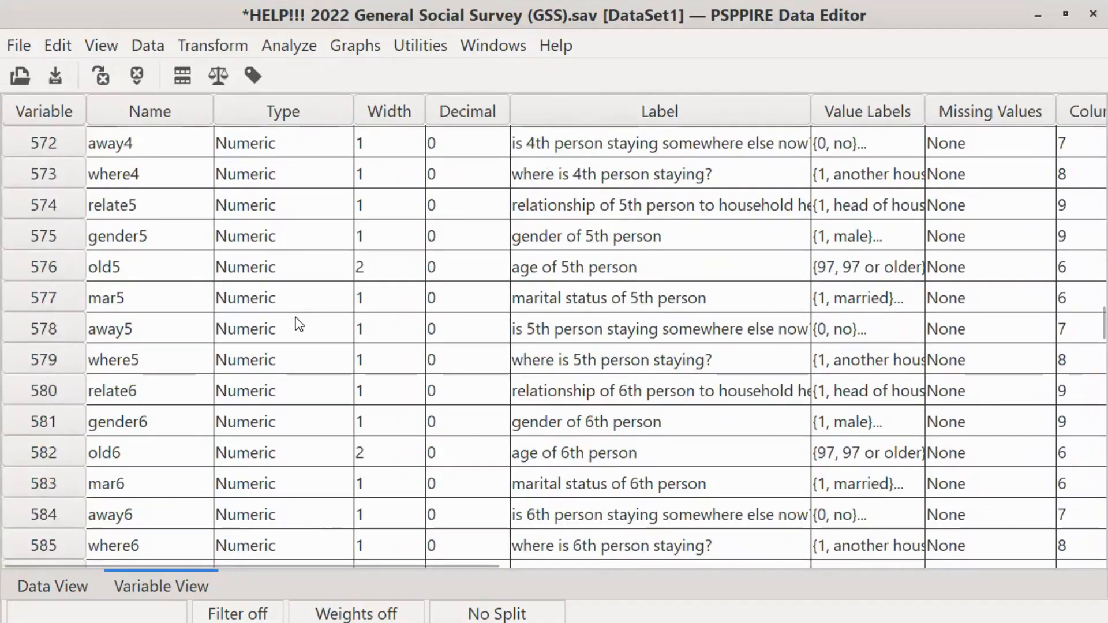
{"action": "scroll", "coordinate": [302, 329], "scroll_direction": "up", "scroll_amount": 9}
{"action": "scroll", "coordinate": [340, 329], "scroll_direction": "up", "scroll_amount": 20}
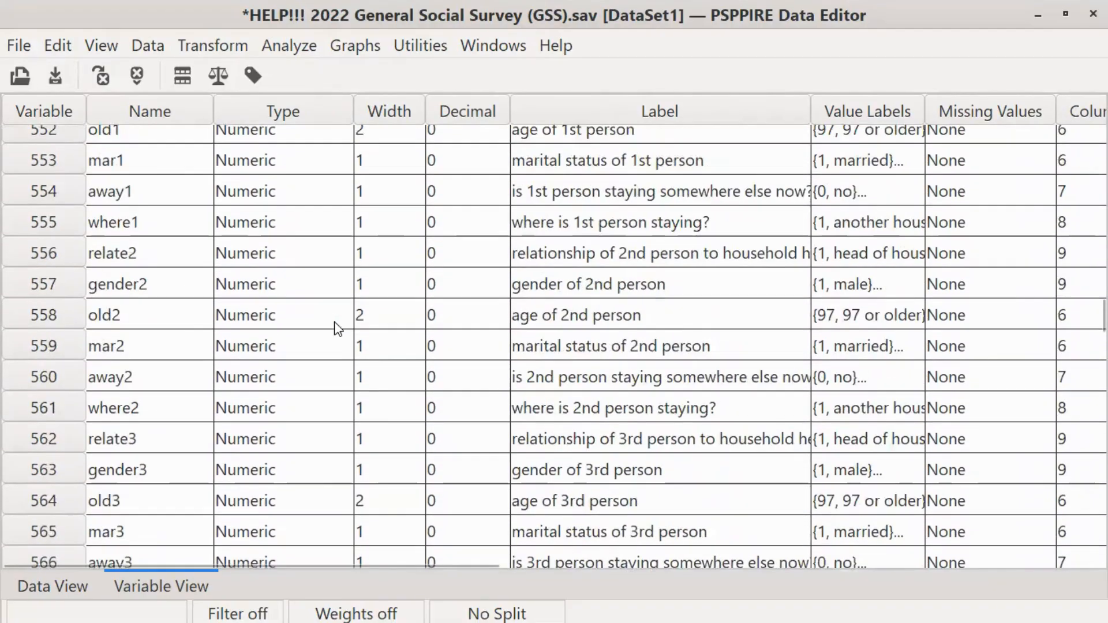
{"action": "scroll", "coordinate": [319, 297], "scroll_direction": "up", "scroll_amount": 20}
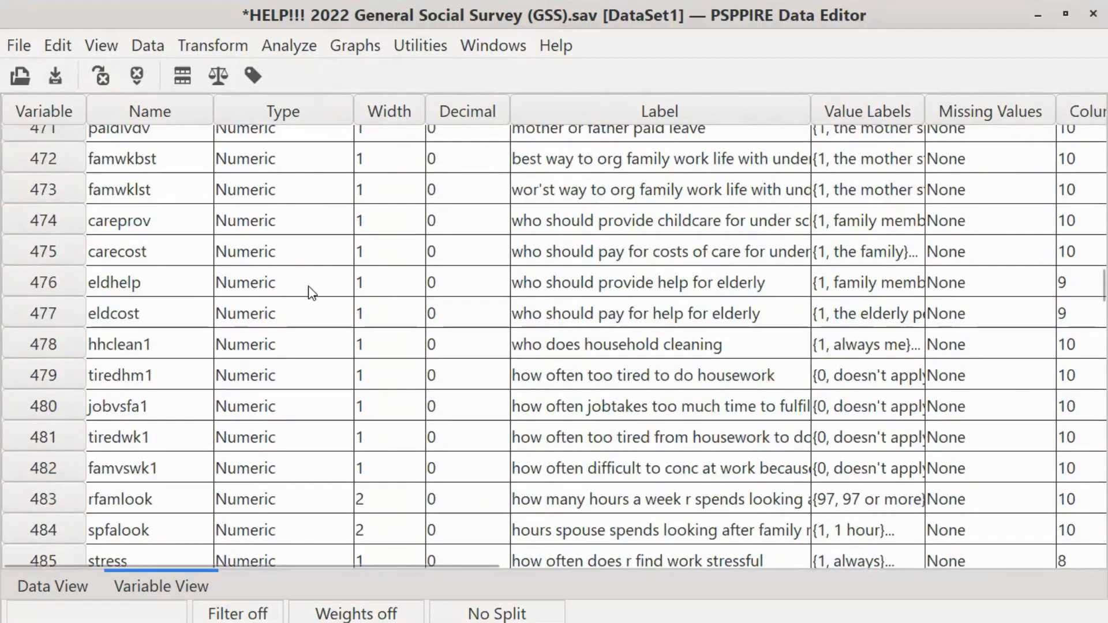
{"action": "scroll", "coordinate": [767, 376], "scroll_direction": "up", "scroll_amount": 4}
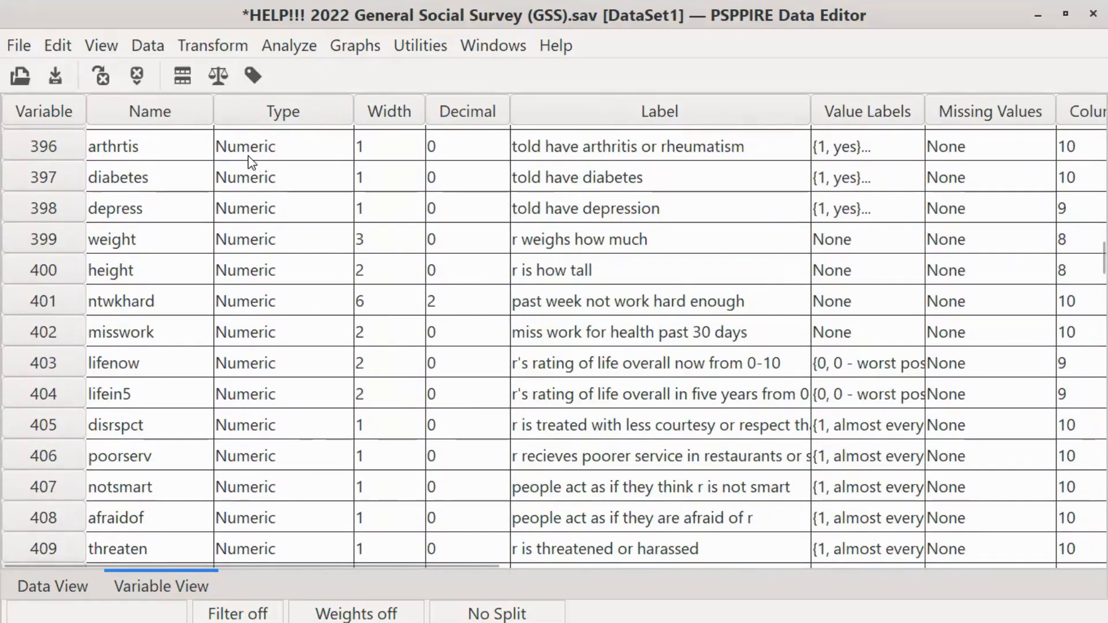
Try entering "this is an example" in the agekdbrn cell of case 237 in the case data, and clear it again
{"action": "left_click", "coordinate": [53, 587]}
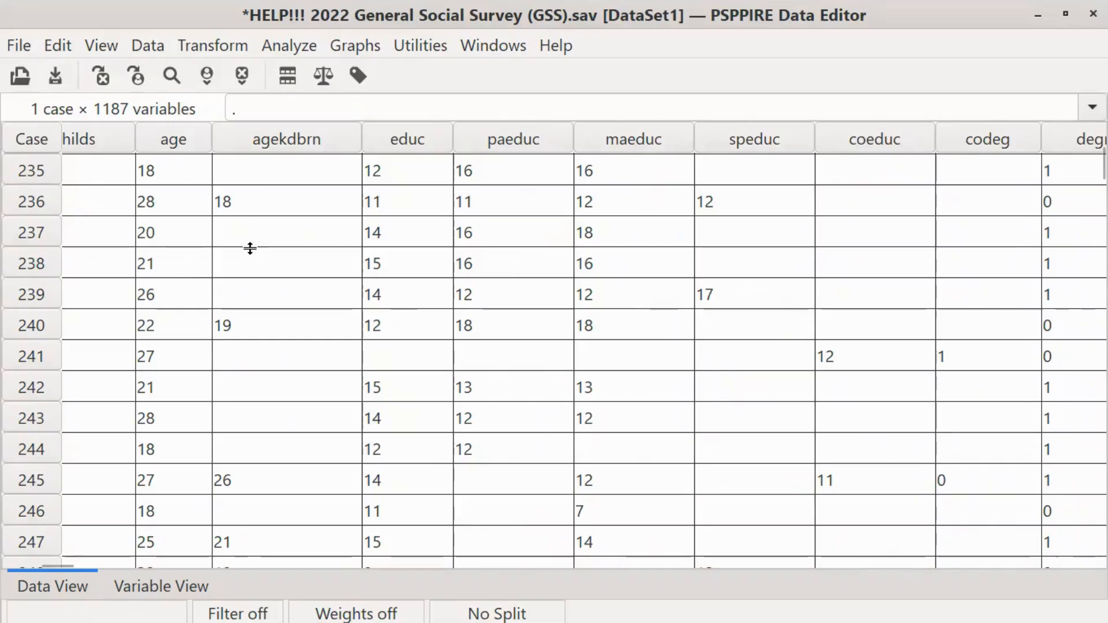
{"action": "left_click", "coordinate": [254, 220]}
{"action": "type", "text": "this is an example"}
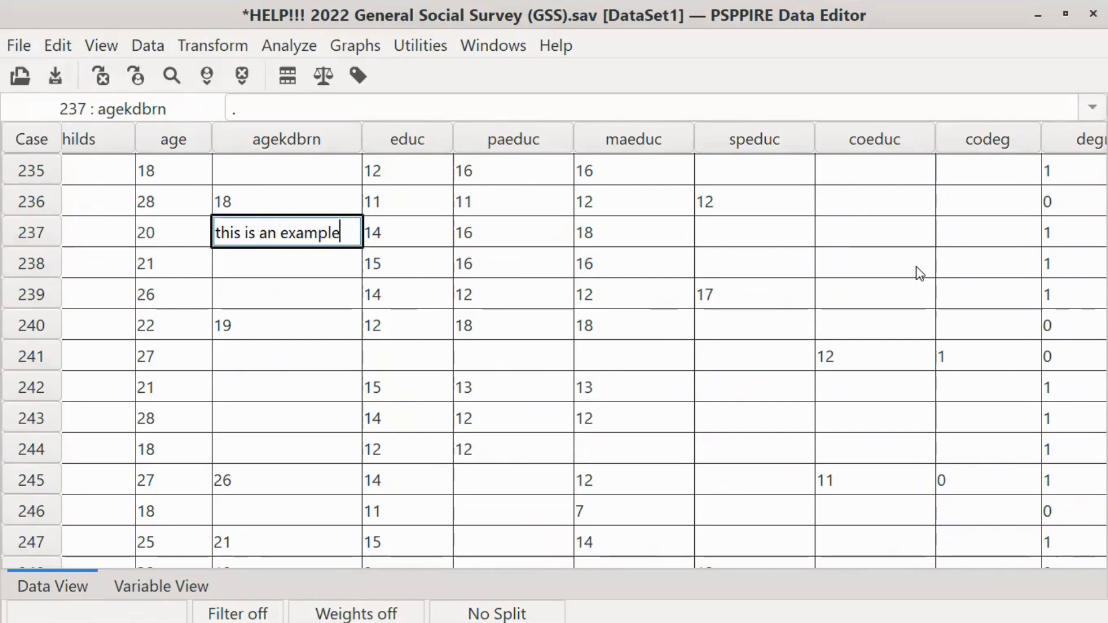
{"action": "key", "text": "BackSpace"}
{"action": "key", "text": "BackSpace"}
{"action": "key", "text": "BackSpace"}
{"action": "key", "text": "BackSpace"}
{"action": "key", "text": "BackSpace"}
{"action": "key", "text": "BackSpace"}
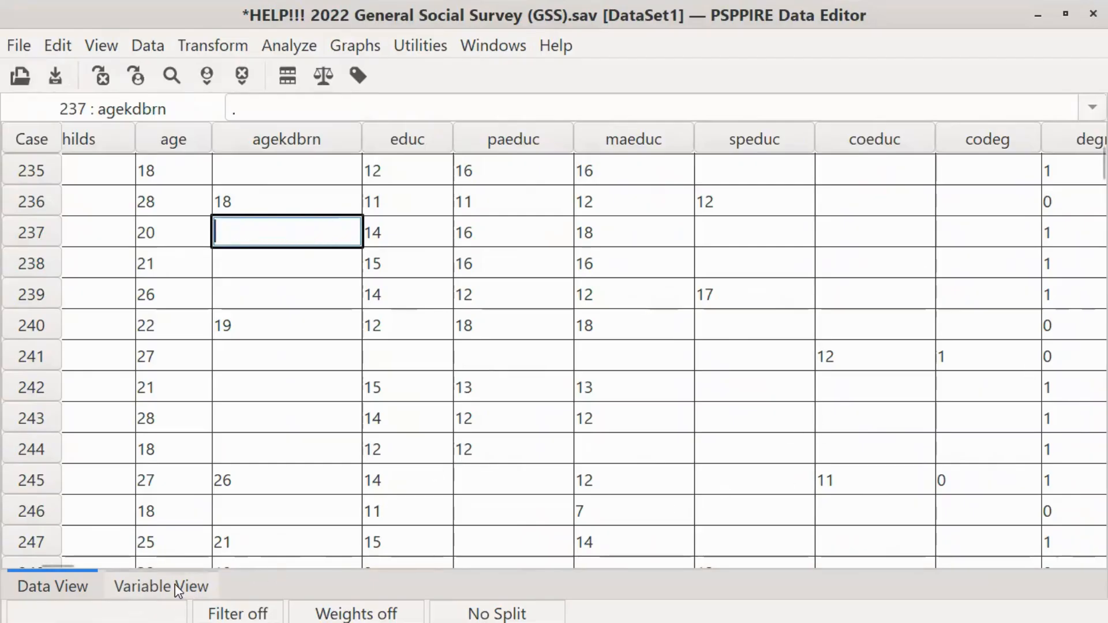
Return to the variable list and examine the Label column from variable 396 up to about variable 95
{"action": "left_click", "coordinate": [190, 587]}
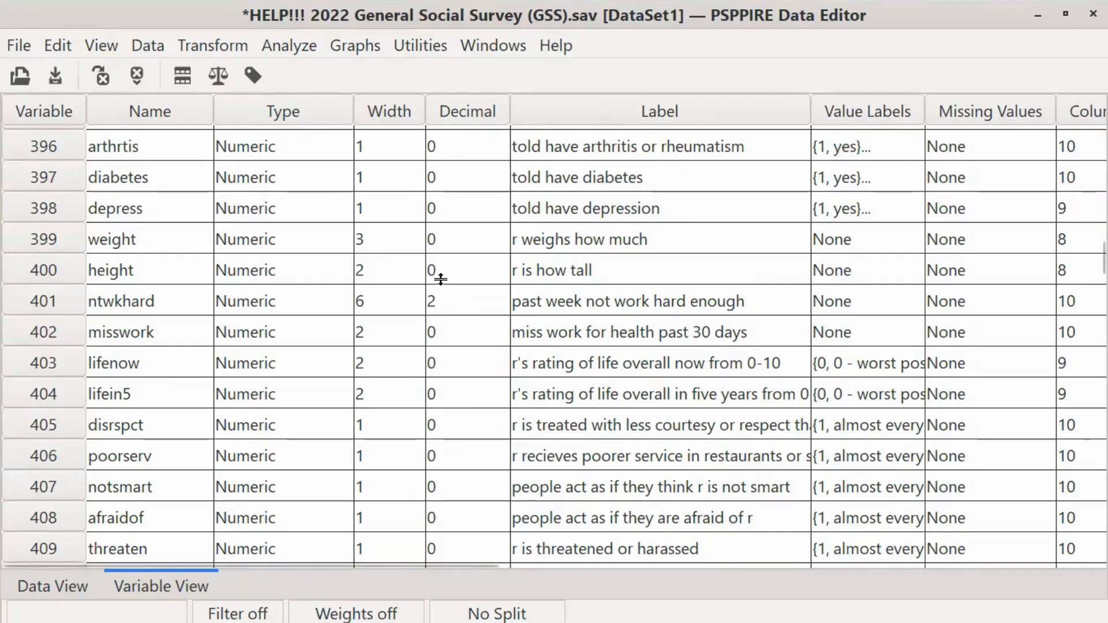
{"action": "left_click", "coordinate": [614, 157]}
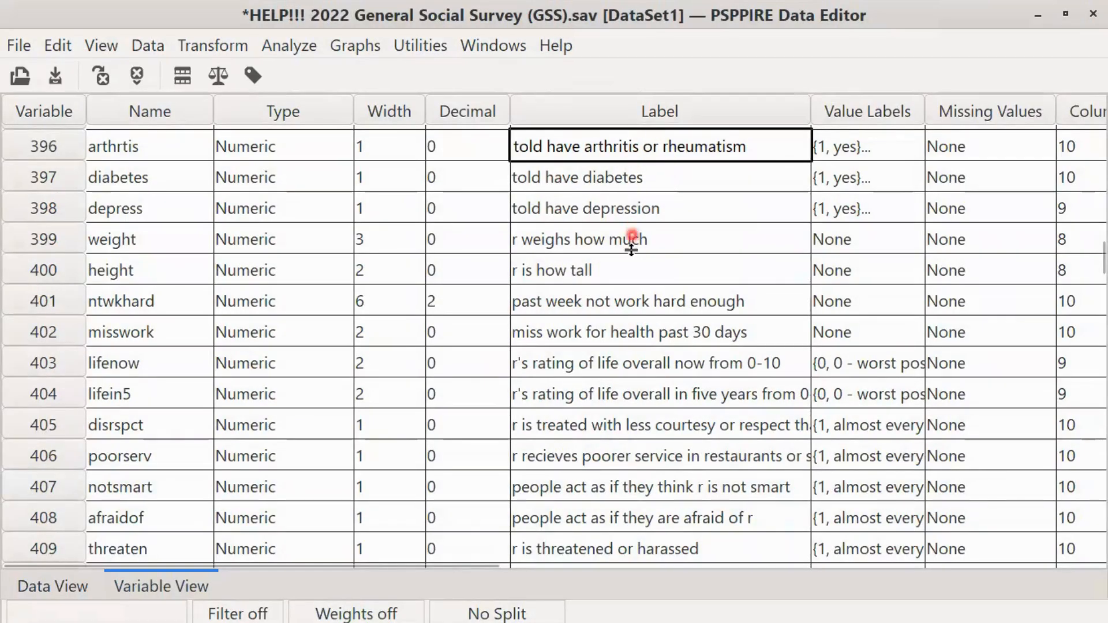
{"action": "scroll", "coordinate": [616, 405], "scroll_direction": "up", "scroll_amount": 3}
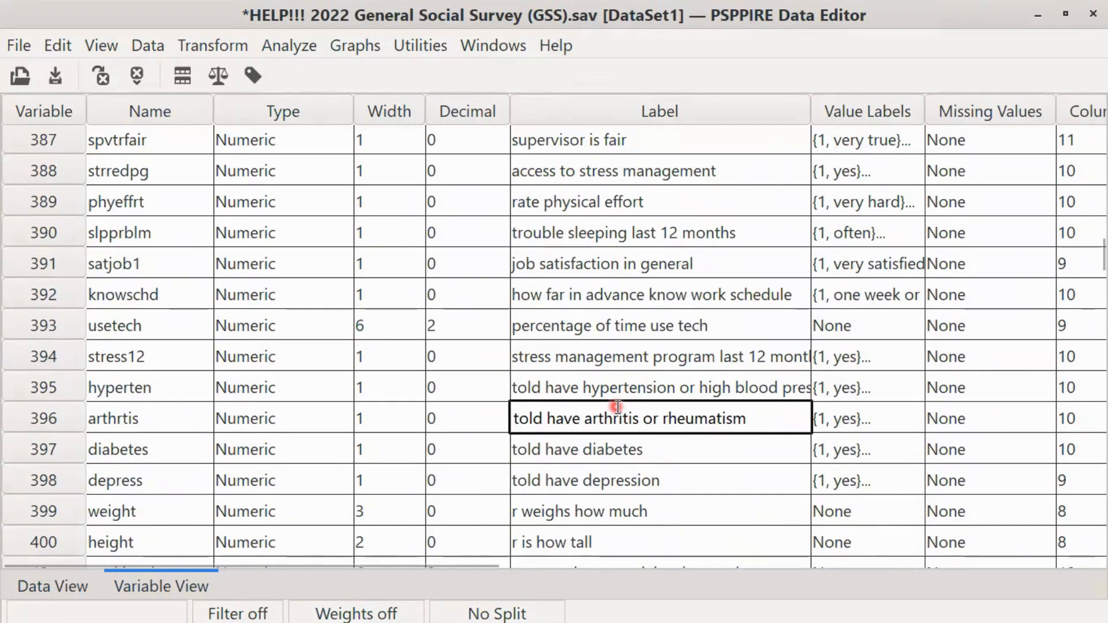
{"action": "scroll", "coordinate": [618, 407], "scroll_direction": "up", "scroll_amount": 4}
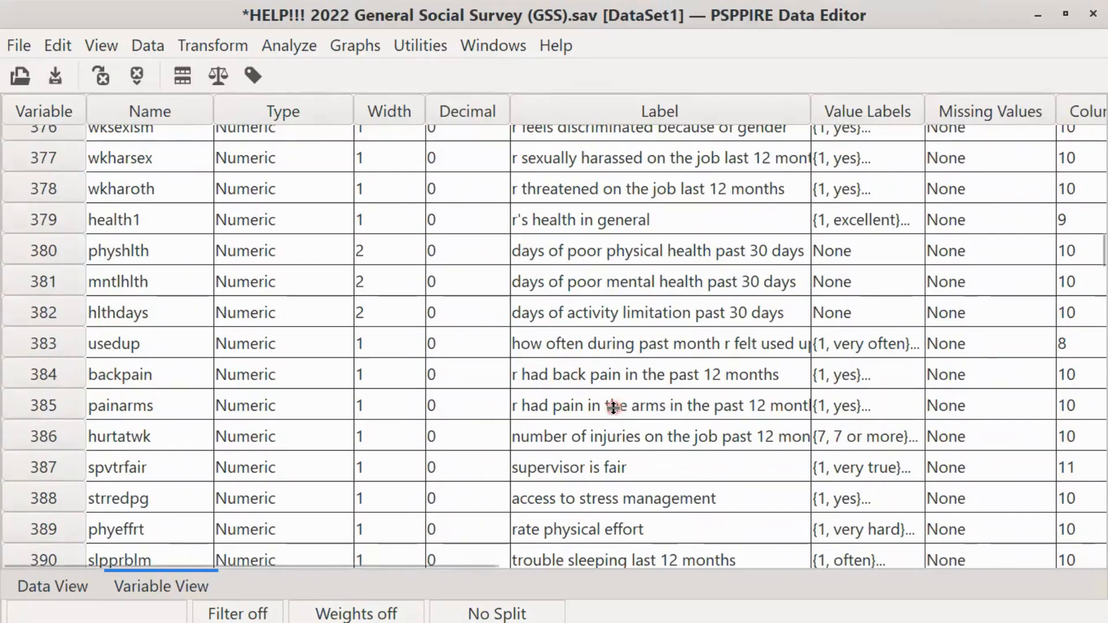
{"action": "scroll", "coordinate": [613, 408], "scroll_direction": "up", "scroll_amount": 2}
{"action": "scroll", "coordinate": [613, 407], "scroll_direction": "up", "scroll_amount": 3}
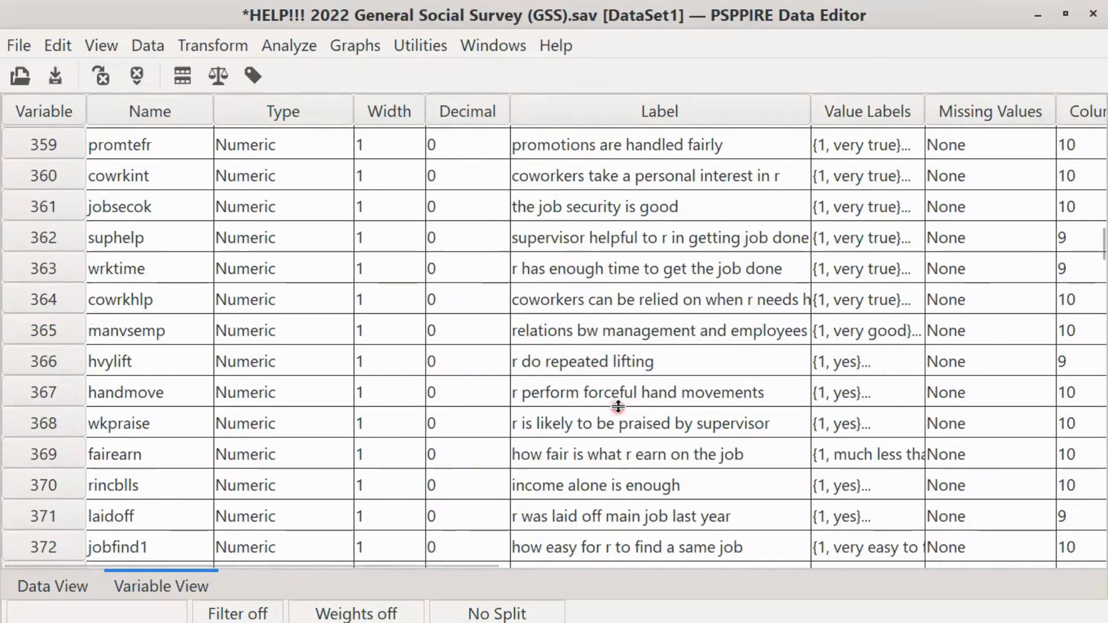
{"action": "scroll", "coordinate": [782, 406], "scroll_direction": "up", "scroll_amount": 8}
{"action": "scroll", "coordinate": [656, 373], "scroll_direction": "up", "scroll_amount": 20}
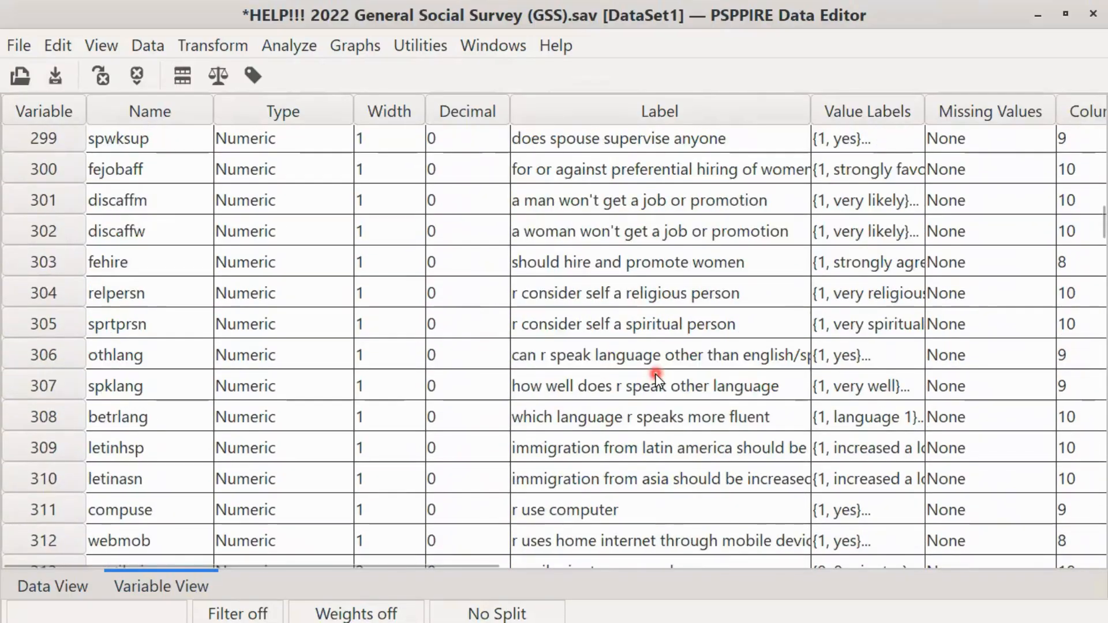
{"action": "scroll", "coordinate": [654, 372], "scroll_direction": "up", "scroll_amount": 20}
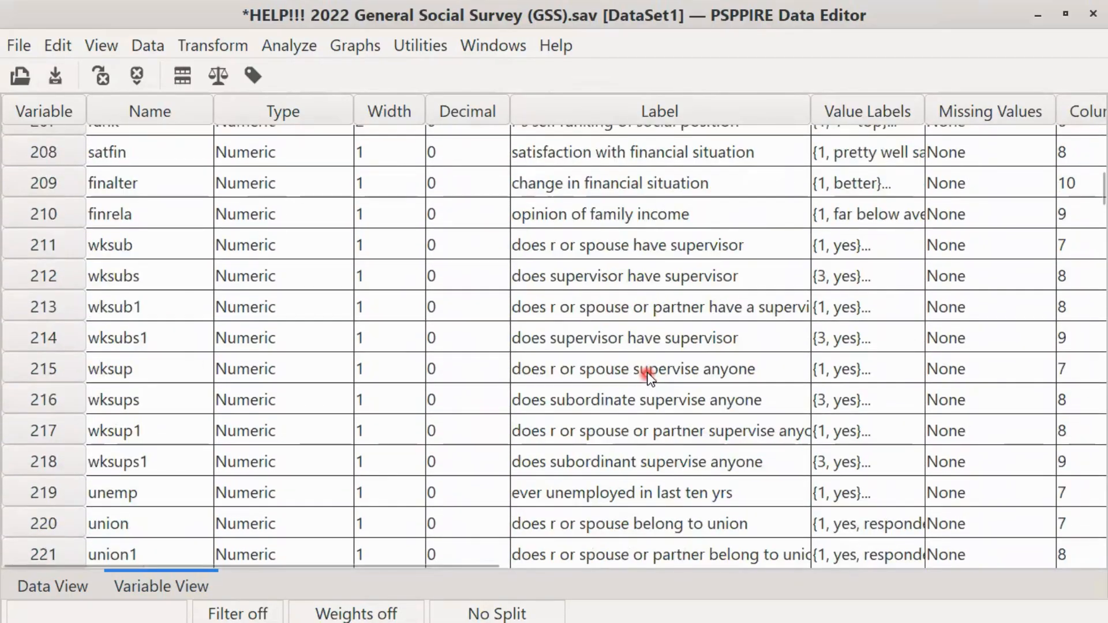
{"action": "scroll", "coordinate": [645, 379], "scroll_direction": "up", "scroll_amount": 14}
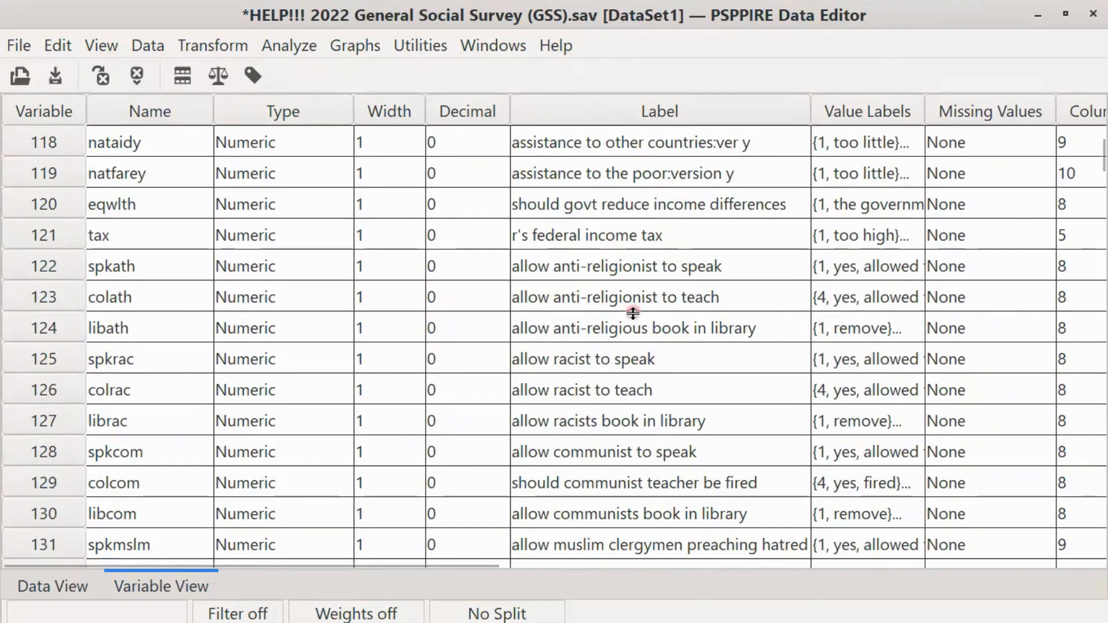
{"action": "scroll", "coordinate": [633, 314], "scroll_direction": "up", "scroll_amount": 3}
{"action": "scroll", "coordinate": [183, 279], "scroll_direction": "up", "scroll_amount": 1}
{"action": "scroll", "coordinate": [183, 278], "scroll_direction": "up", "scroll_amount": 6}
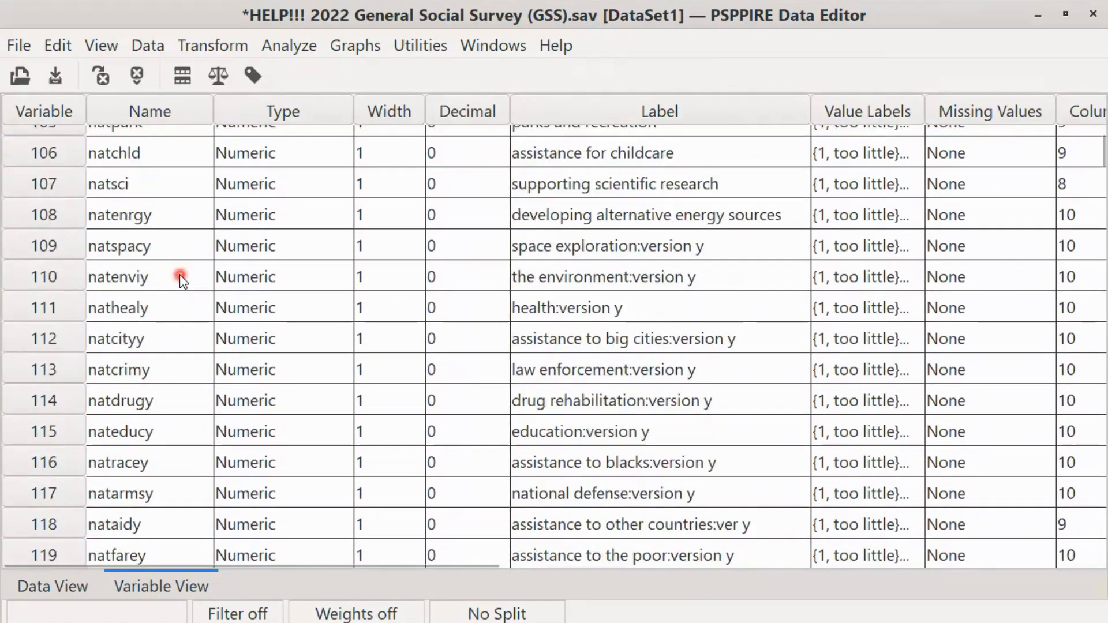
{"action": "scroll", "coordinate": [182, 283], "scroll_direction": "up", "scroll_amount": 1}
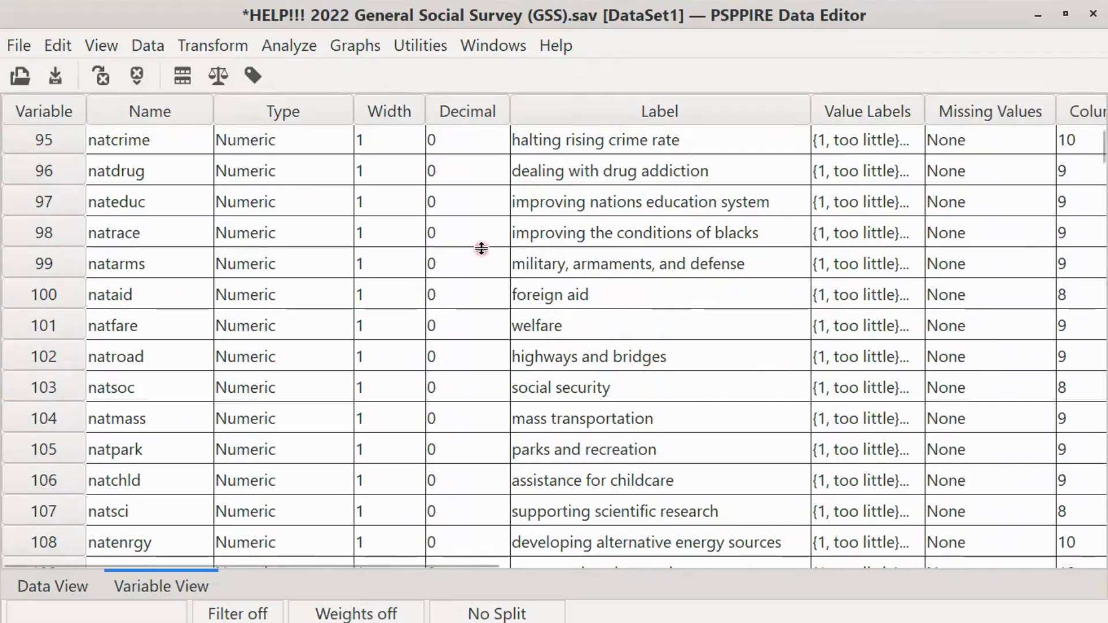
Switch to the web browser, search for "gss data explorer" in a new tab, and open the GSS Data Explorer site
{"action": "key", "text": "alt+Tab"}
{"action": "key", "text": "alt+Tab"}
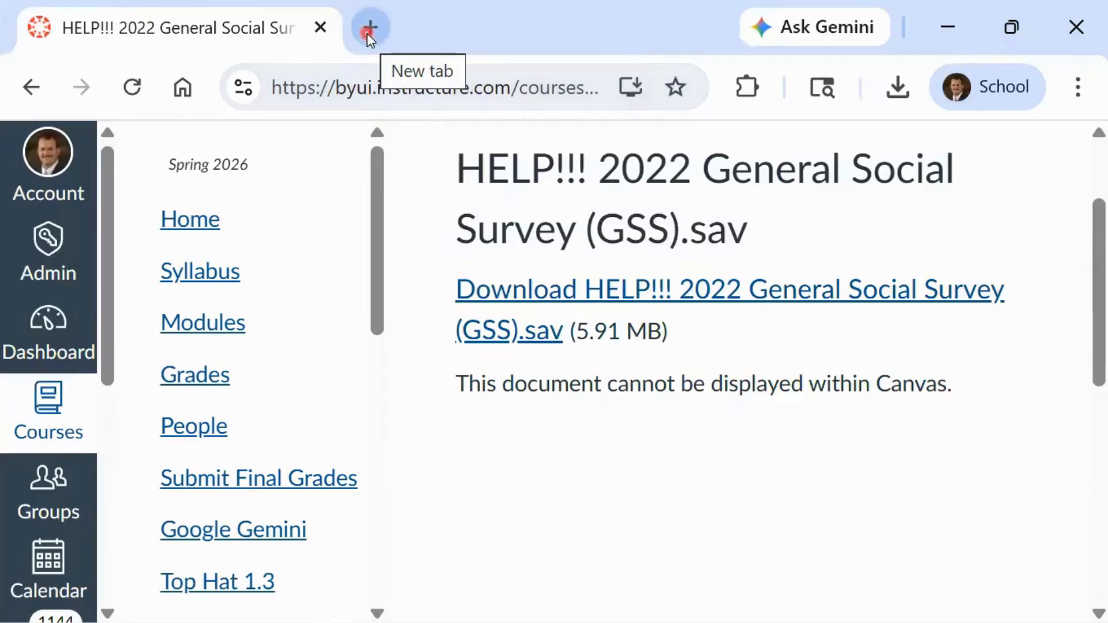
{"action": "left_click", "coordinate": [367, 33]}
{"action": "type", "text": "gss"}
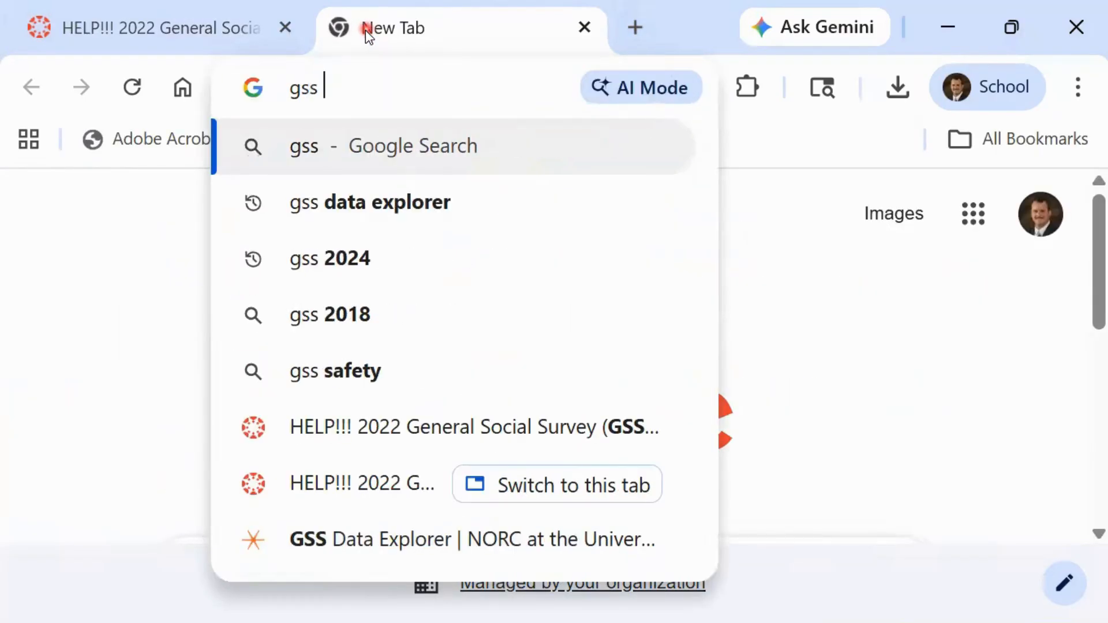
{"action": "type", "text": " data explorer"}
{"action": "key", "text": "Return"}
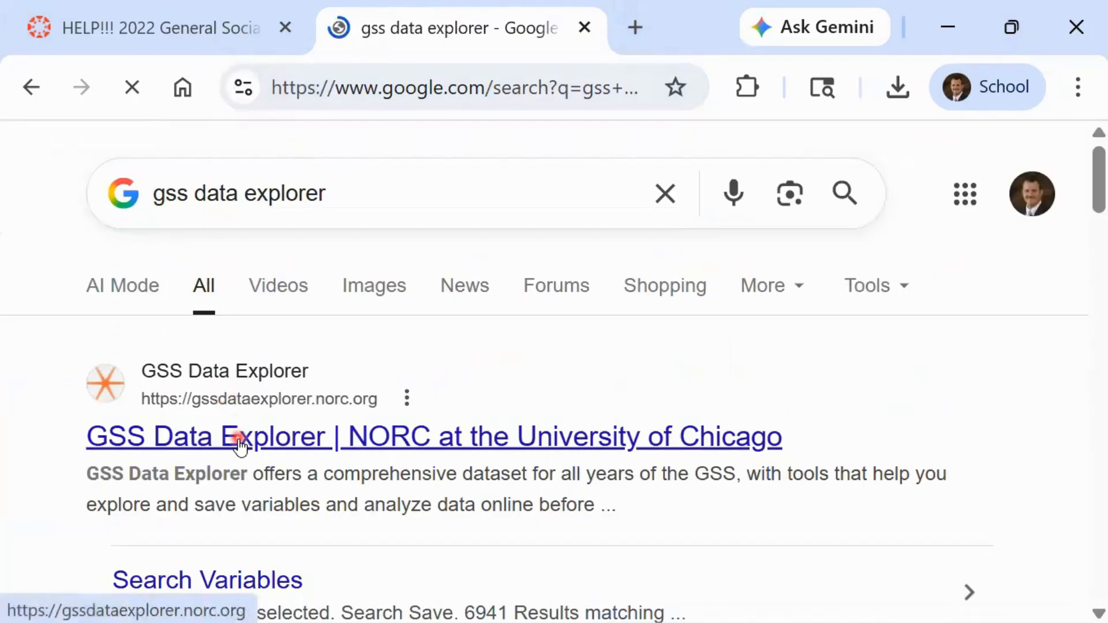
{"action": "left_click", "coordinate": [399, 439]}
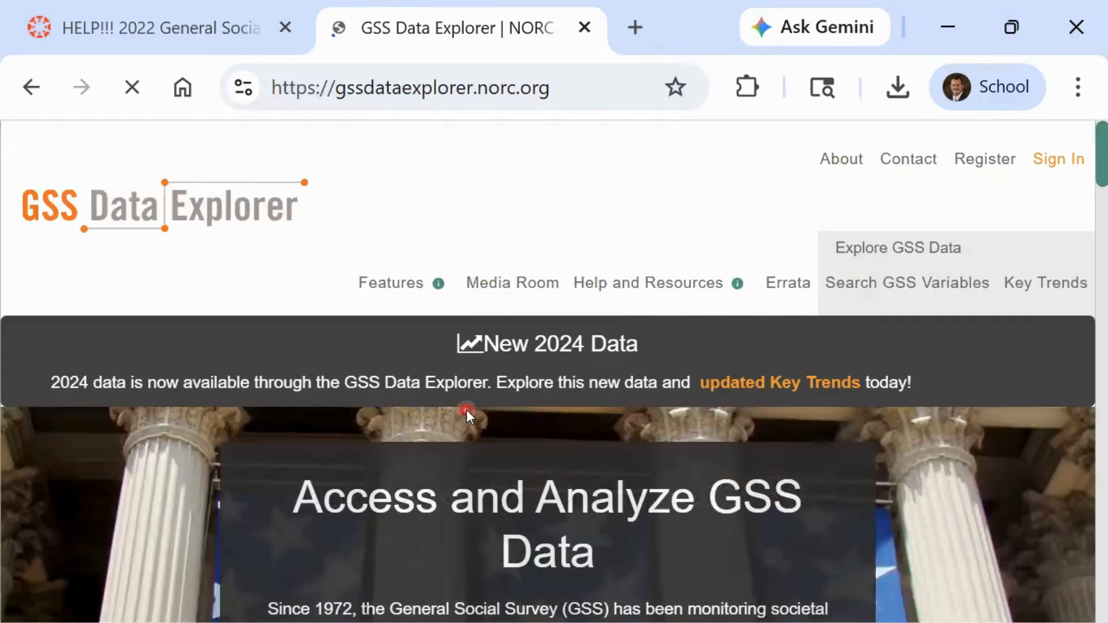
Look up natdrug in the site's variable search, open its variable details, and read the associated survey question
{"action": "scroll", "coordinate": [455, 410], "scroll_direction": "down", "scroll_amount": 6}
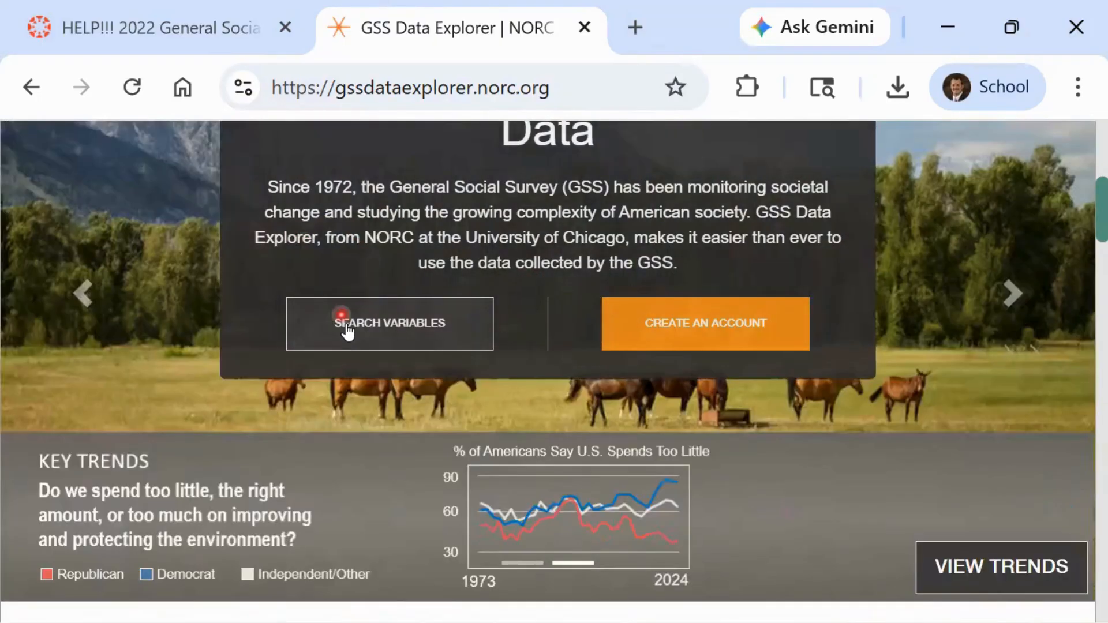
{"action": "left_click", "coordinate": [347, 327]}
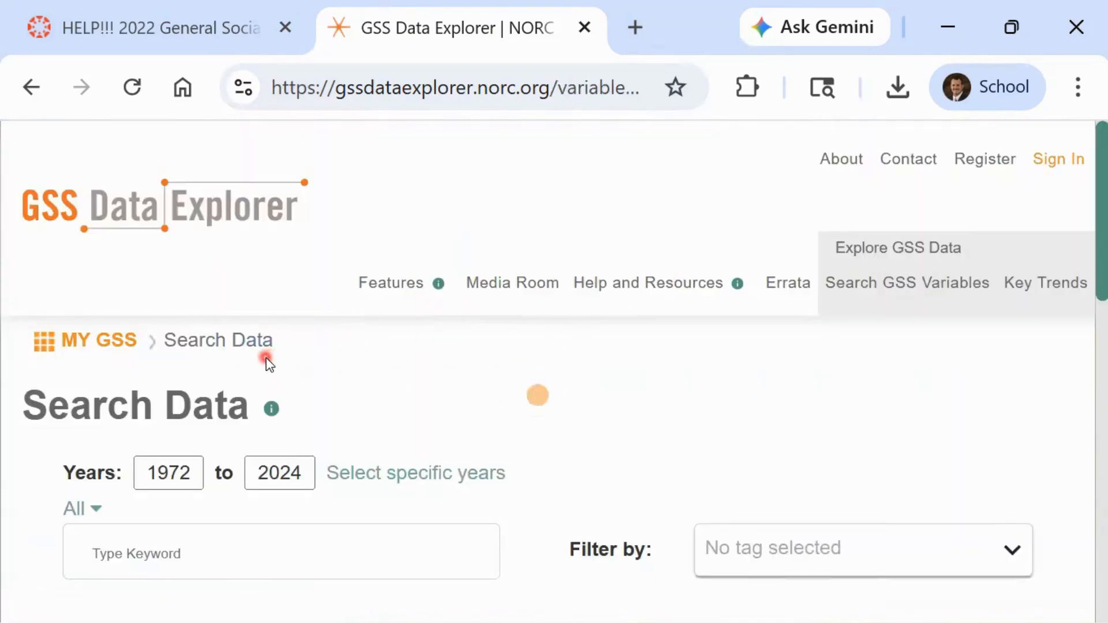
{"action": "scroll", "coordinate": [267, 364], "scroll_direction": "down", "scroll_amount": 2}
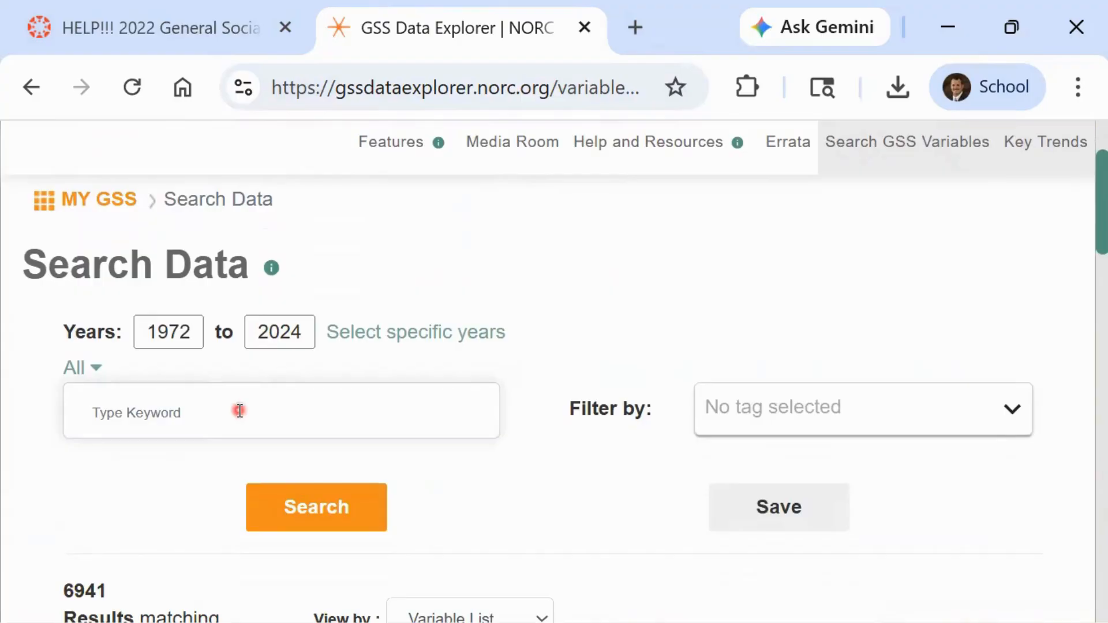
{"action": "left_click", "coordinate": [235, 411]}
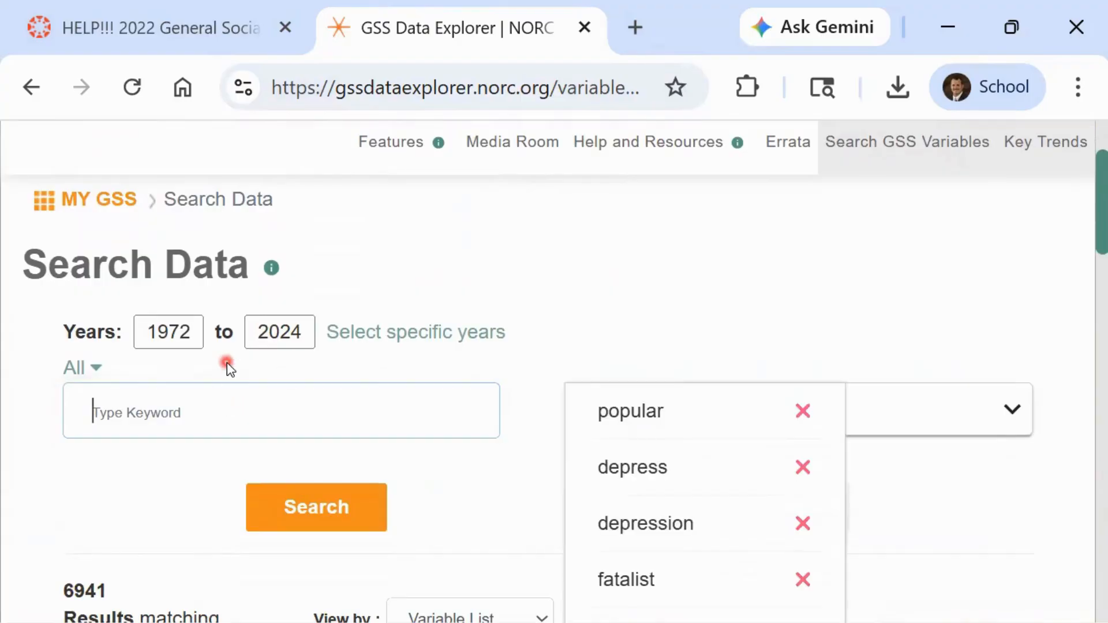
{"action": "scroll", "coordinate": [227, 363], "scroll_direction": "down", "scroll_amount": 2}
{"action": "type", "text": "natdrug"}
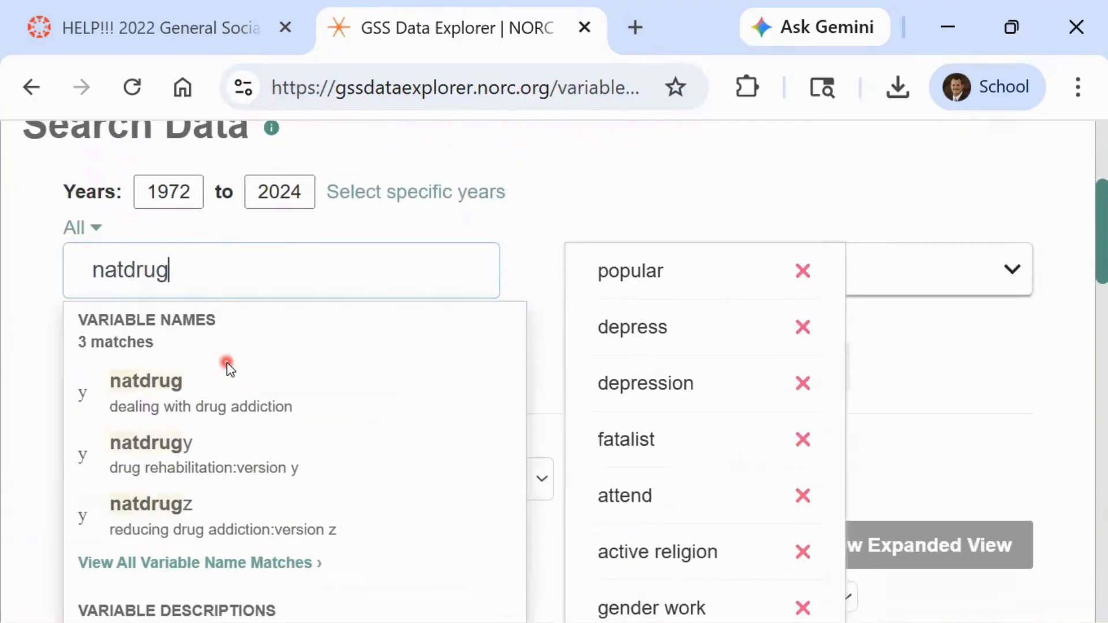
{"action": "left_click", "coordinate": [155, 388]}
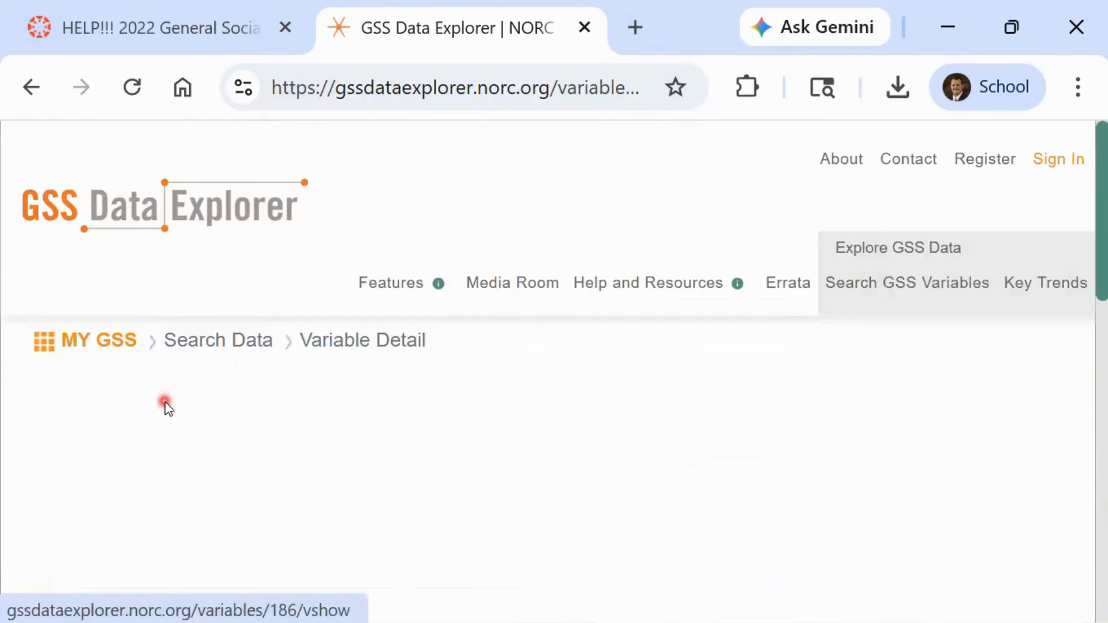
{"action": "scroll", "coordinate": [374, 440], "scroll_direction": "down", "scroll_amount": 12}
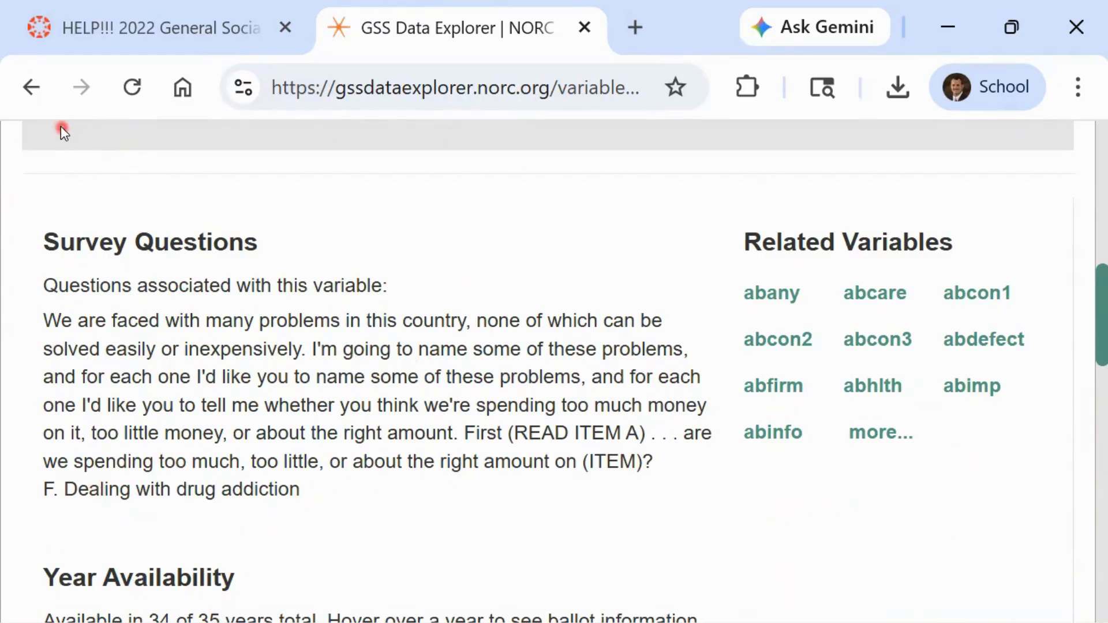
Switch back to PSPP and view the case data with its variable names as column headings
{"action": "key", "text": "alt+Tab"}
{"action": "left_click", "coordinate": [455, 214]}
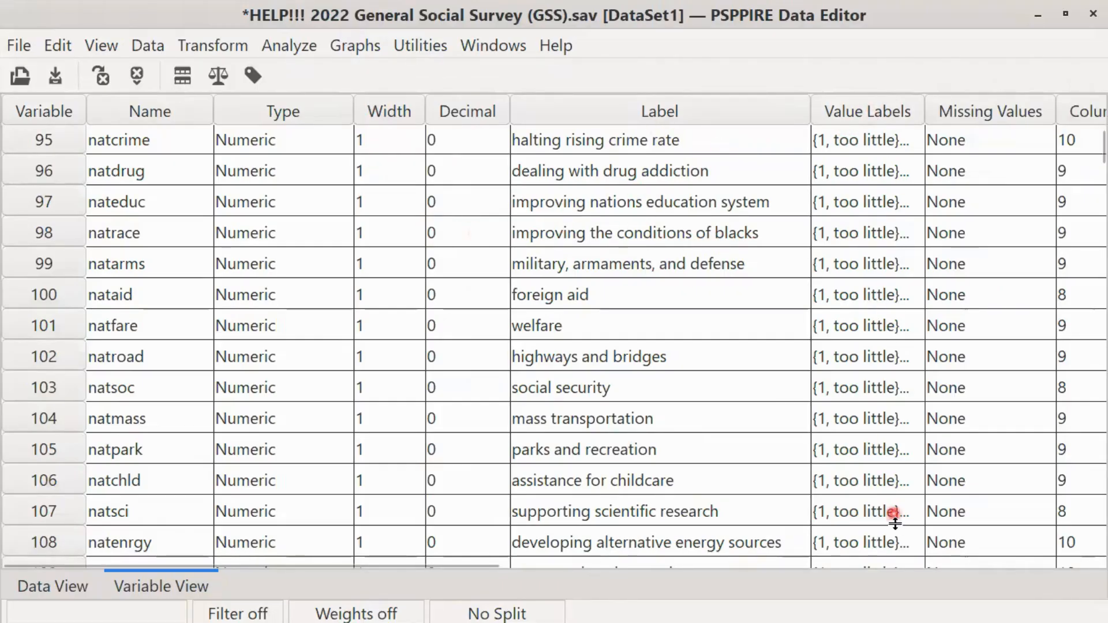
{"action": "left_click", "coordinate": [39, 591]}
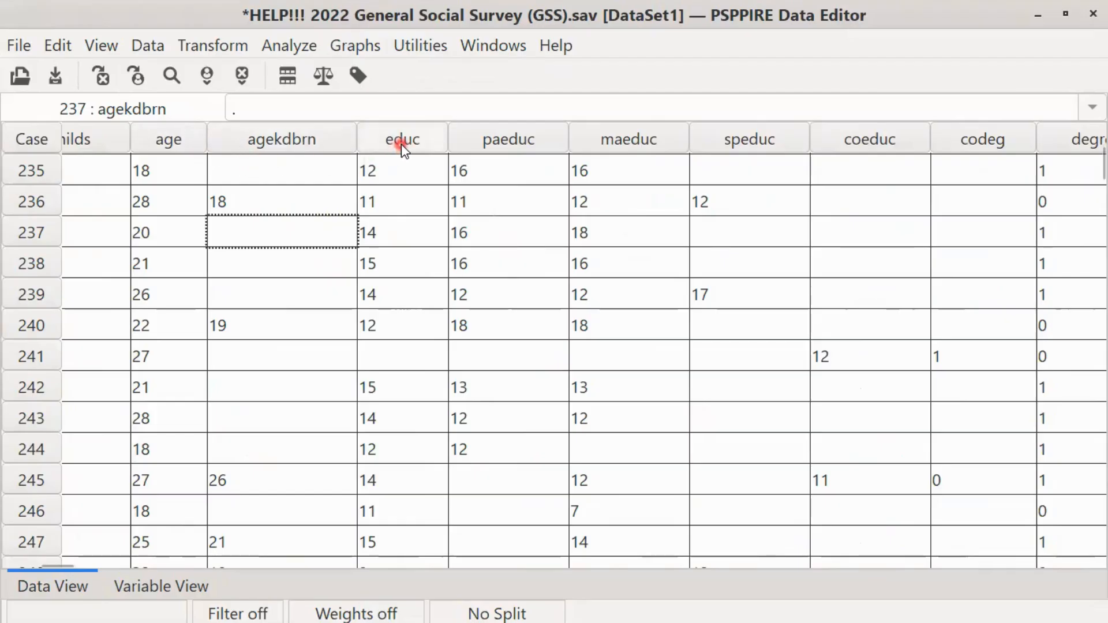
Inspect the value labels of the race variable in the variable list and close them without changes
{"action": "left_click", "coordinate": [186, 585]}
{"action": "scroll", "coordinate": [182, 309], "scroll_direction": "up", "scroll_amount": 7}
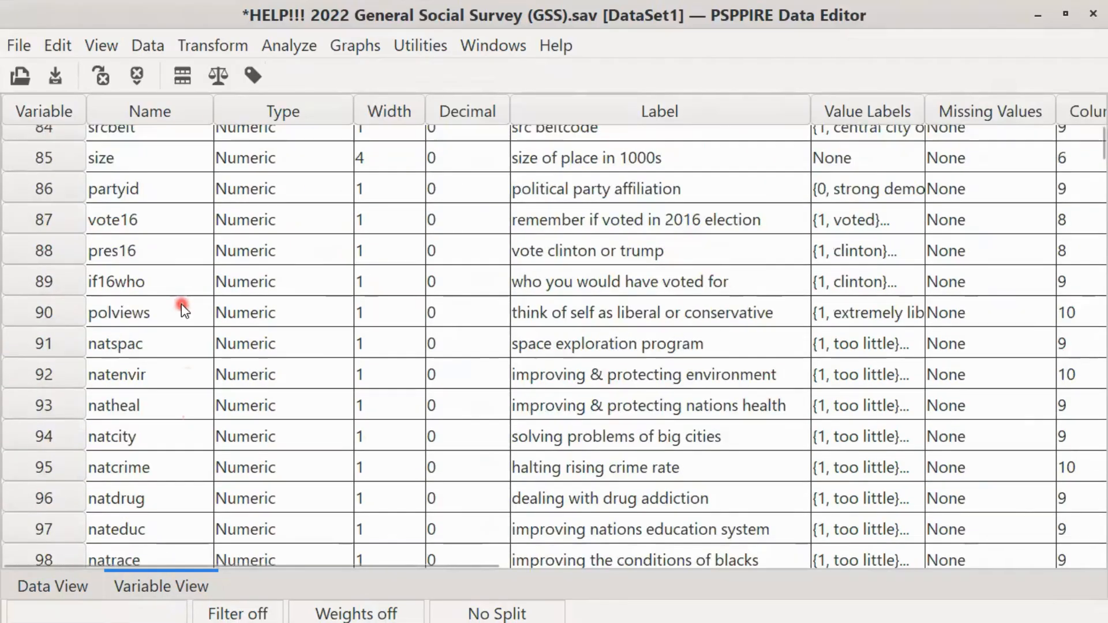
{"action": "scroll", "coordinate": [183, 311], "scroll_direction": "up", "scroll_amount": 6}
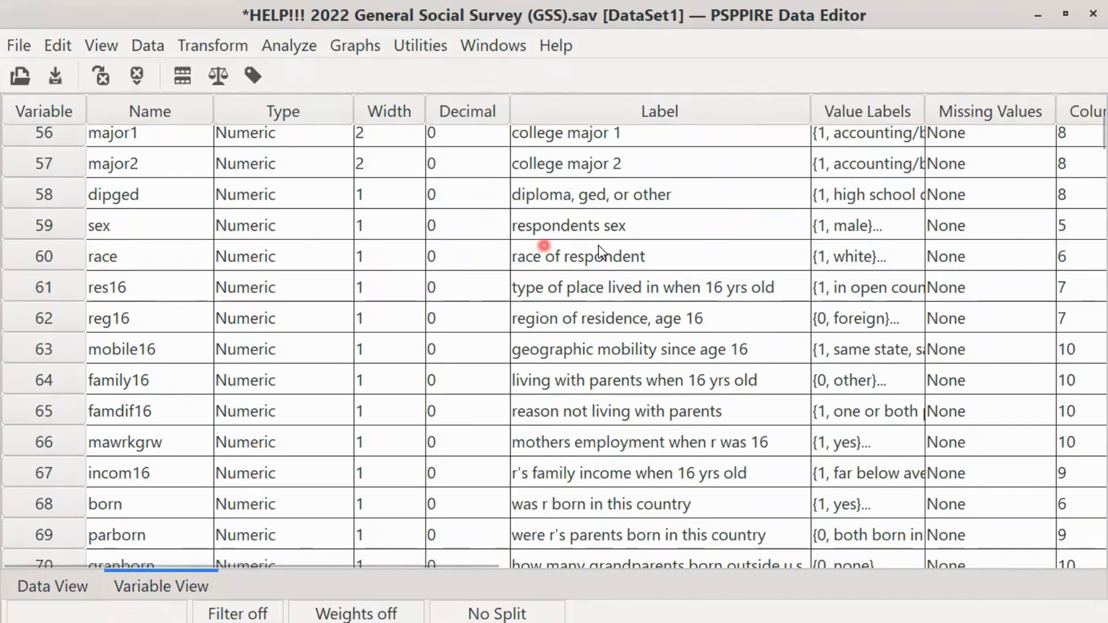
{"action": "left_click", "coordinate": [917, 258]}
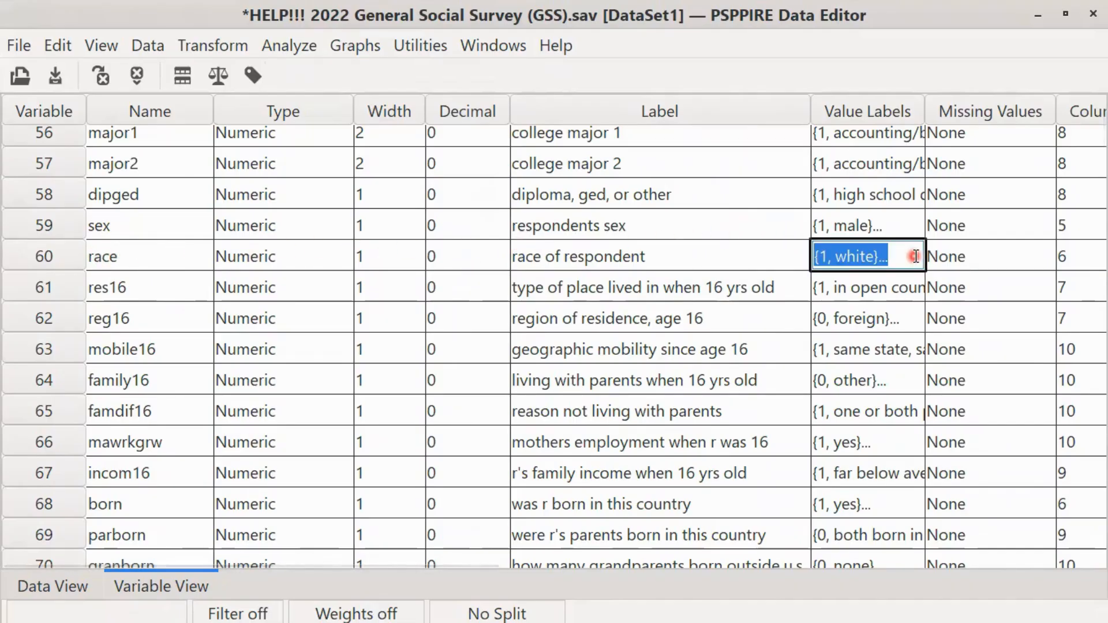
{"action": "left_click", "coordinate": [917, 256]}
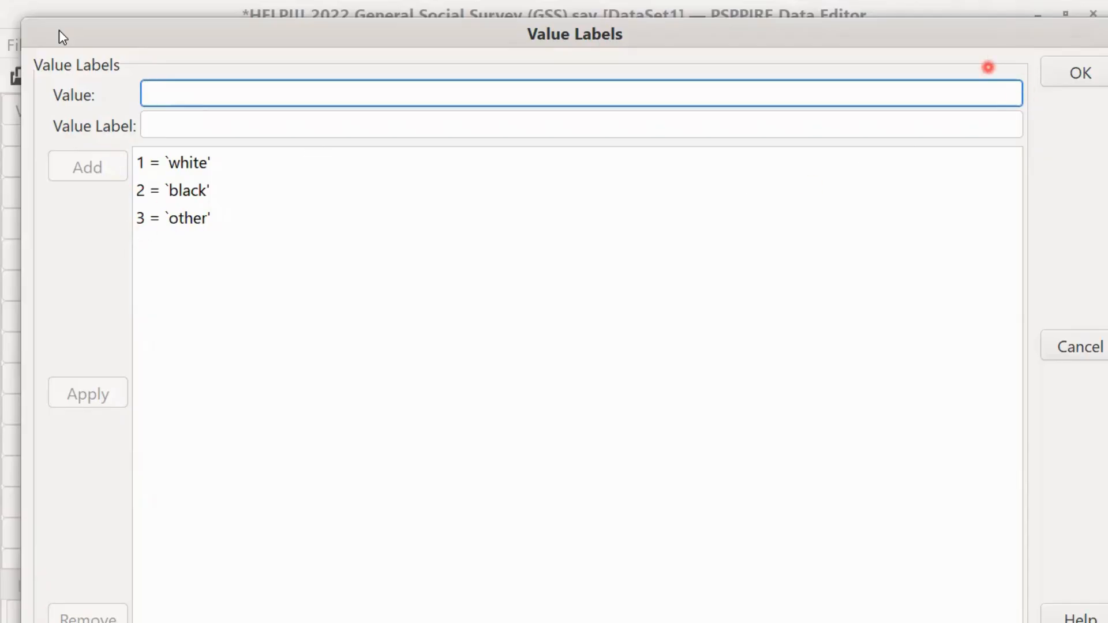
{"action": "left_click_drag", "start_coordinate": [398, 34], "coordinate": [343, 231]}
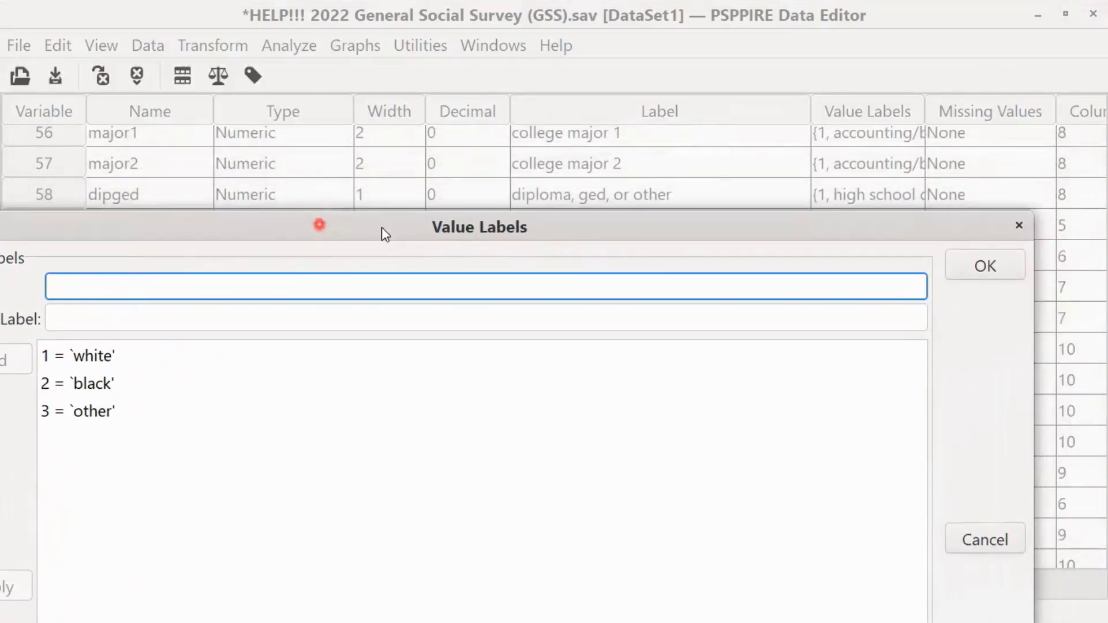
{"action": "left_click", "coordinate": [1022, 225]}
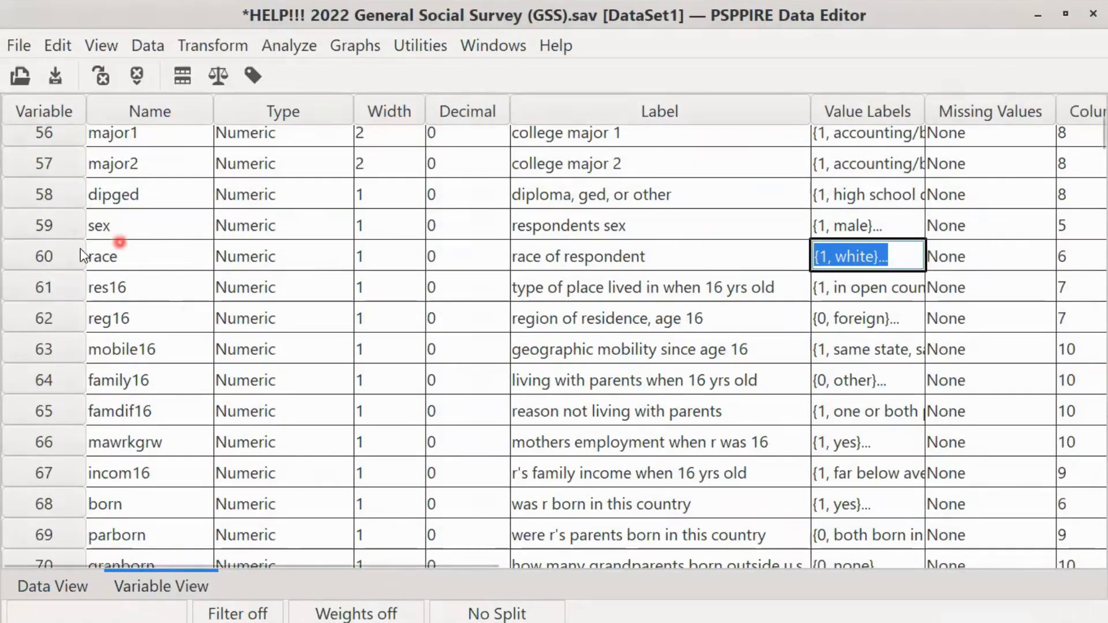
Check the coded values in the race column of the case data and reopen the race variable's value labels
{"action": "left_click", "coordinate": [37, 593]}
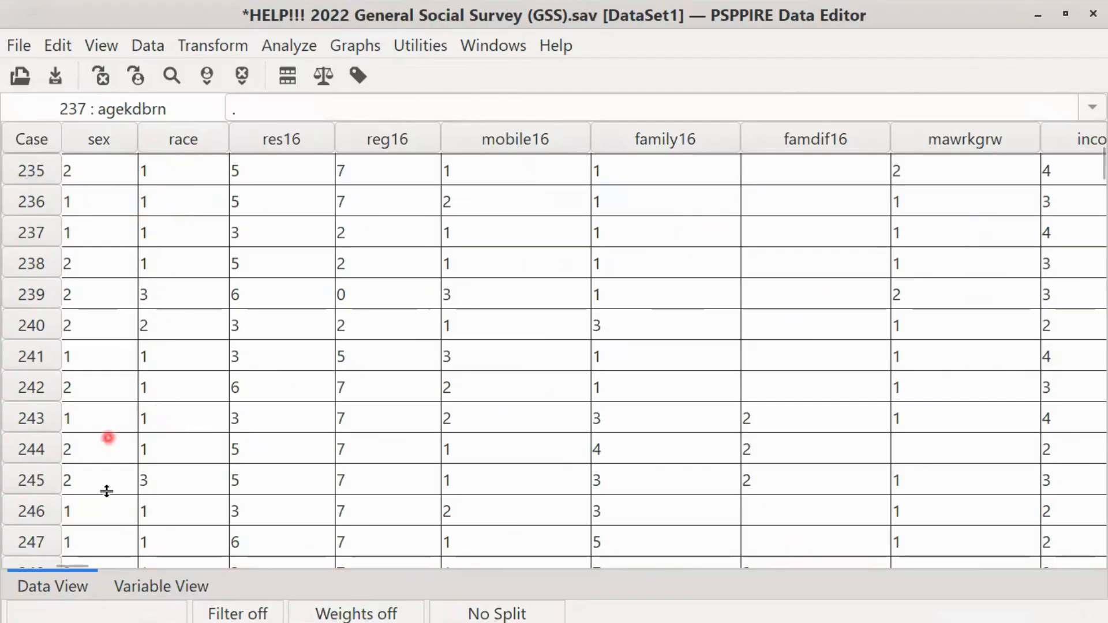
{"action": "left_click", "coordinate": [144, 589]}
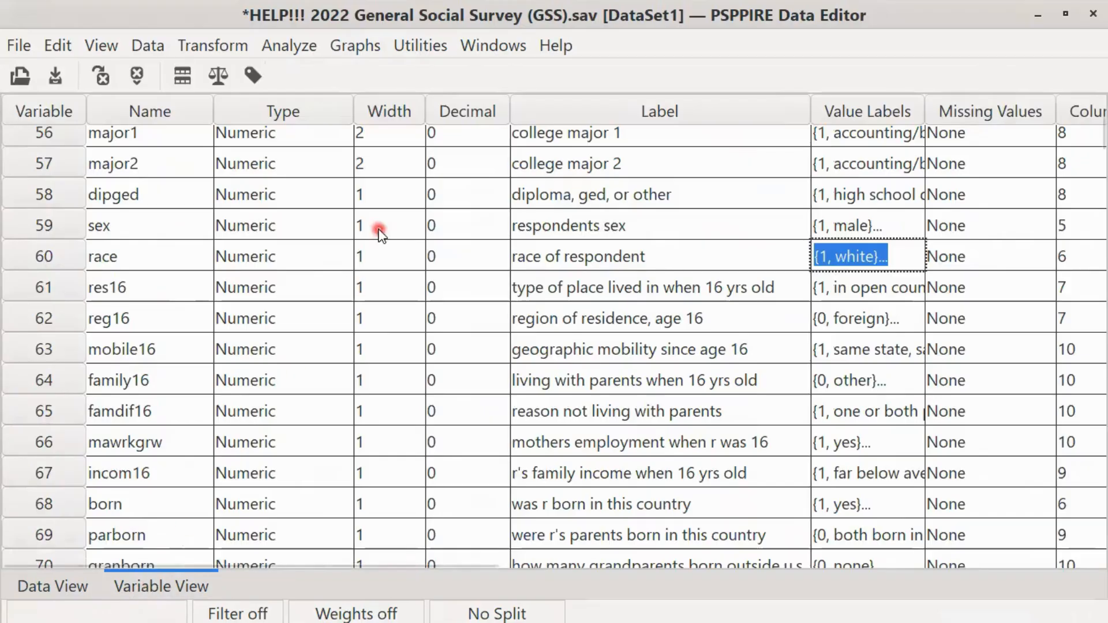
{"action": "left_click", "coordinate": [907, 257]}
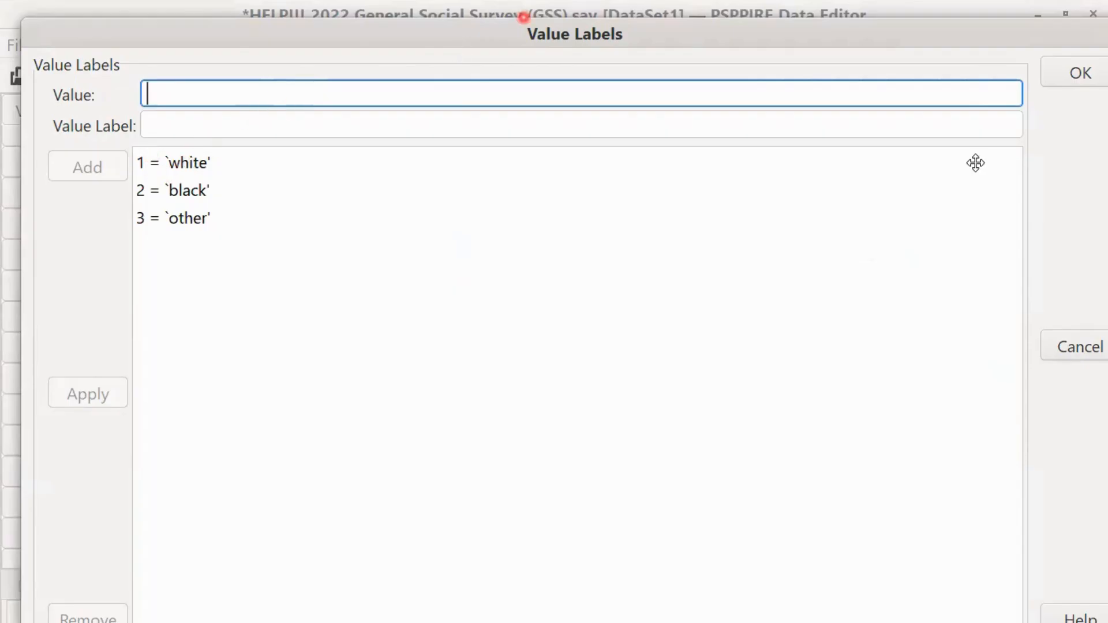
Close the race variable's value labels and open the Frequencies analysis under descriptive statistics
{"action": "left_click_drag", "start_coordinate": [65, 35], "coordinate": [20, 160]}
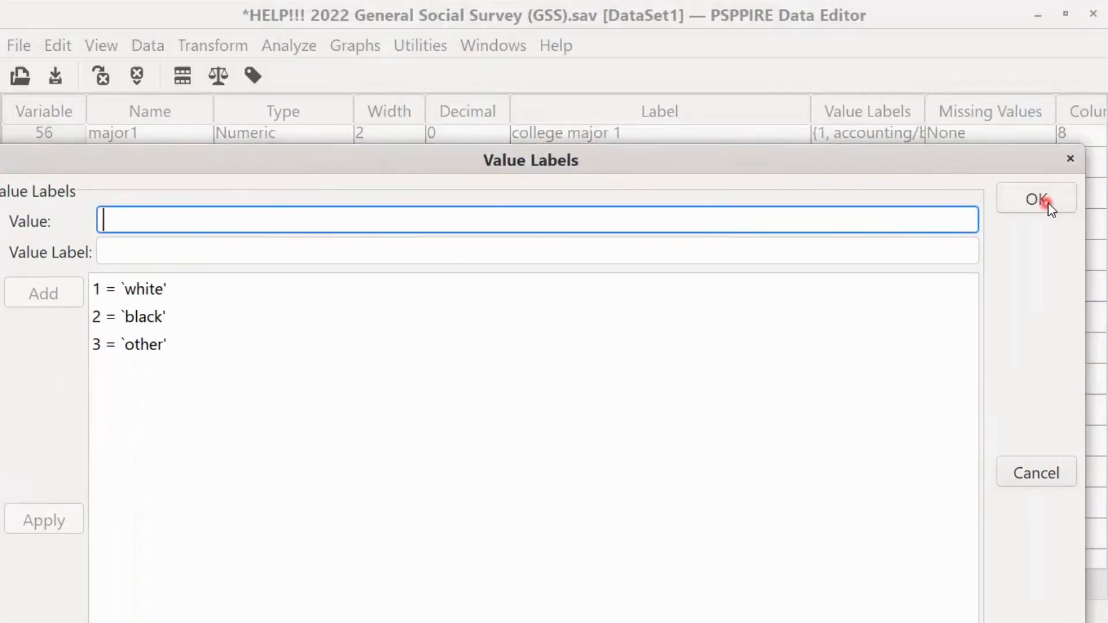
{"action": "left_click", "coordinate": [1032, 202]}
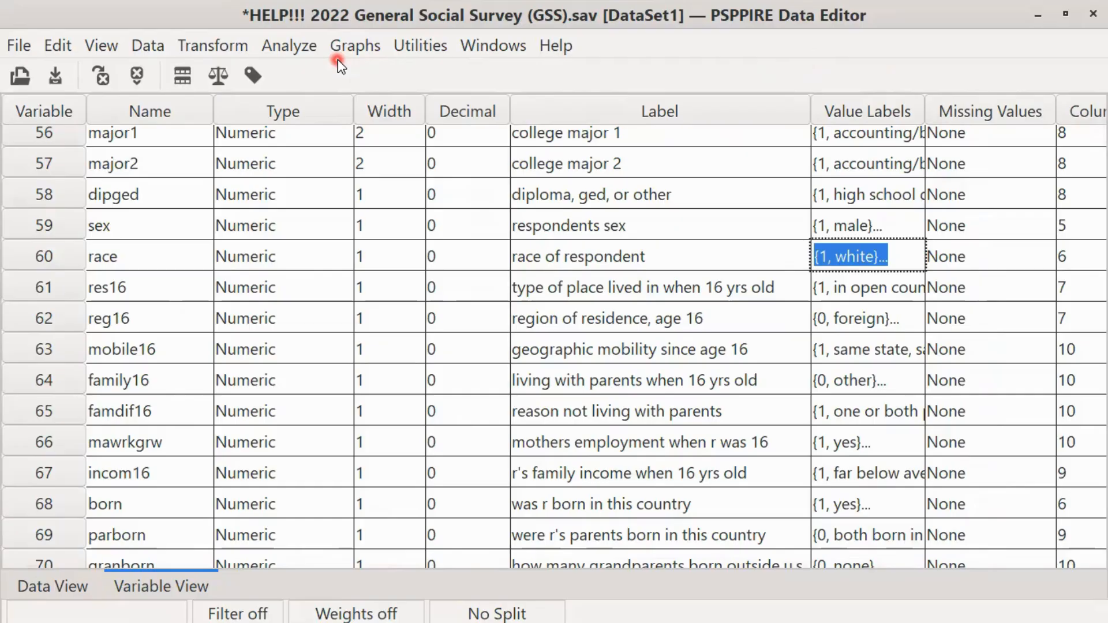
{"action": "left_click", "coordinate": [281, 51]}
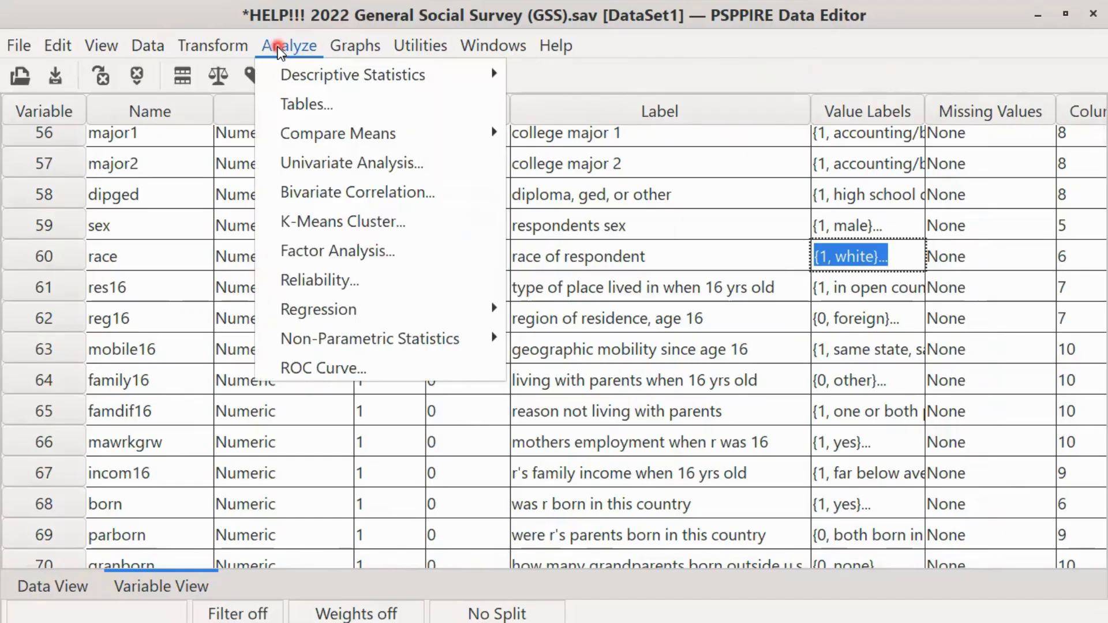
{"action": "mouse_move", "coordinate": [288, 79]}
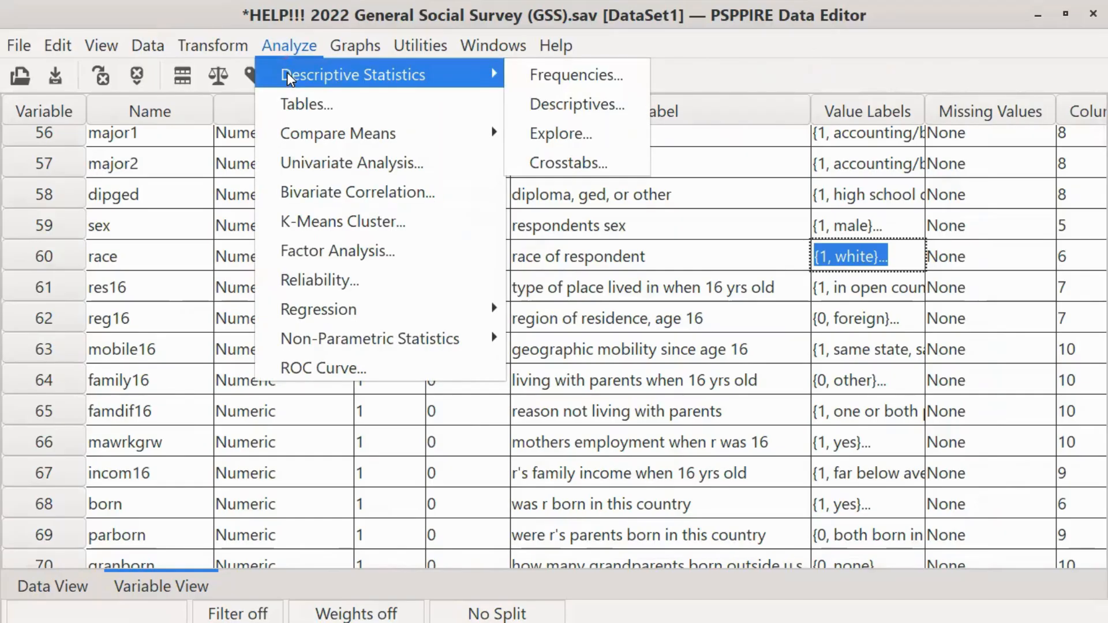
{"action": "left_click", "coordinate": [546, 78]}
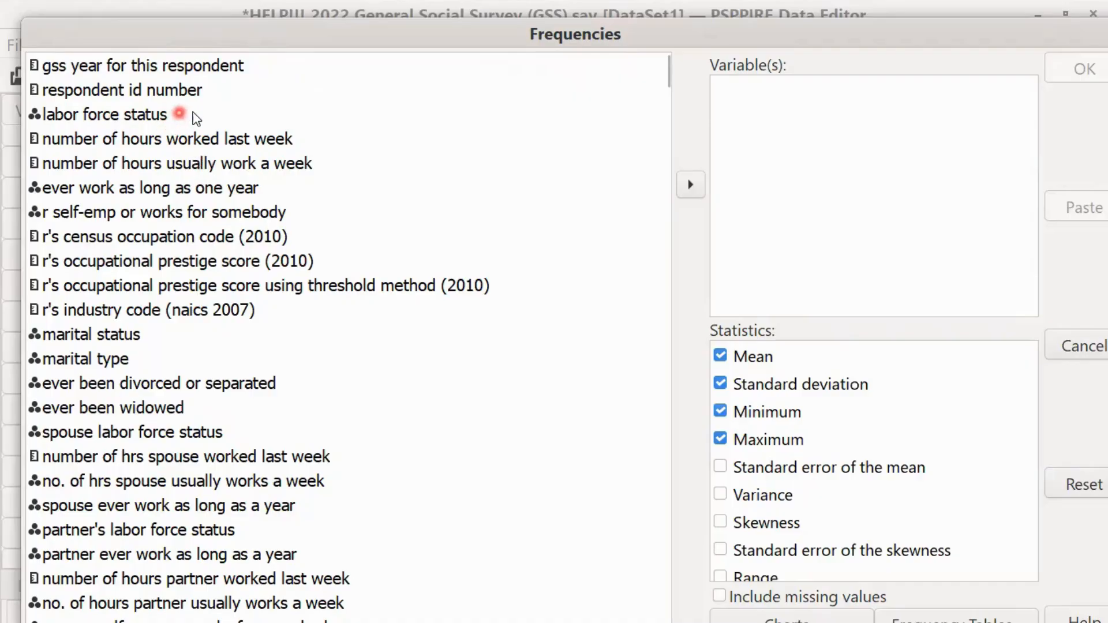
Show variable names instead of labels in the Frequencies source list and locate the variable evstray
{"action": "right_click", "coordinate": [235, 112]}
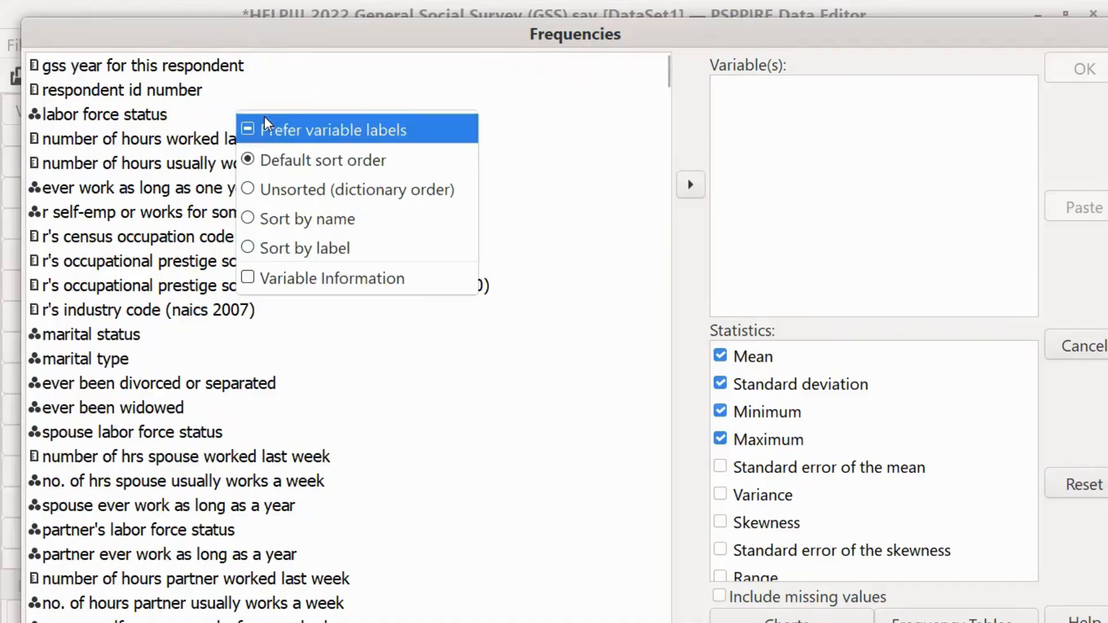
{"action": "left_click", "coordinate": [296, 131]}
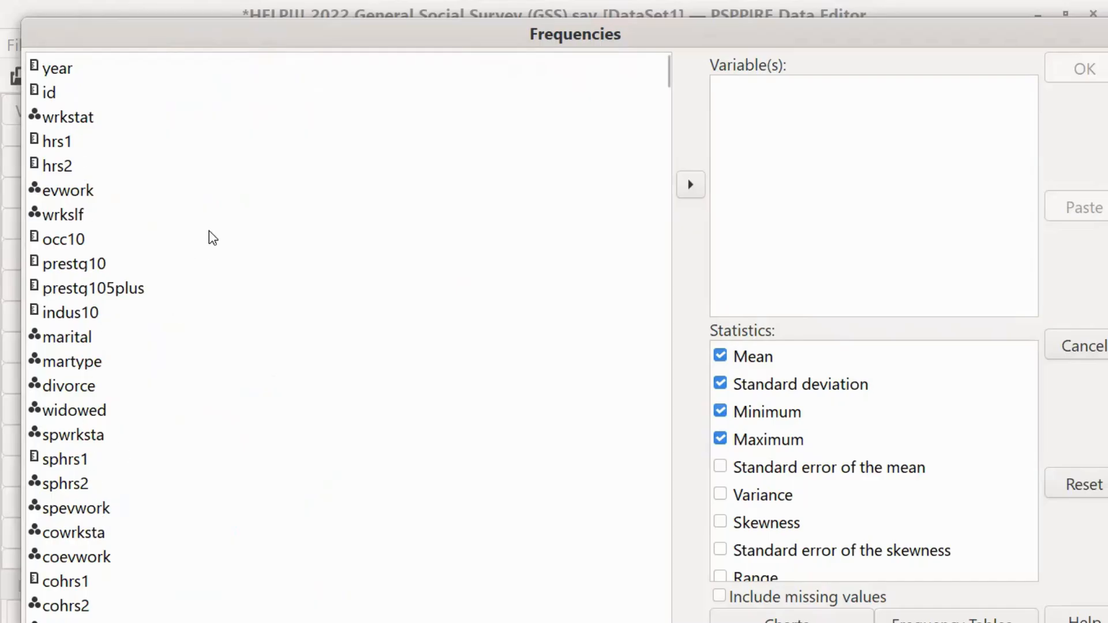
{"action": "left_click", "coordinate": [144, 114]}
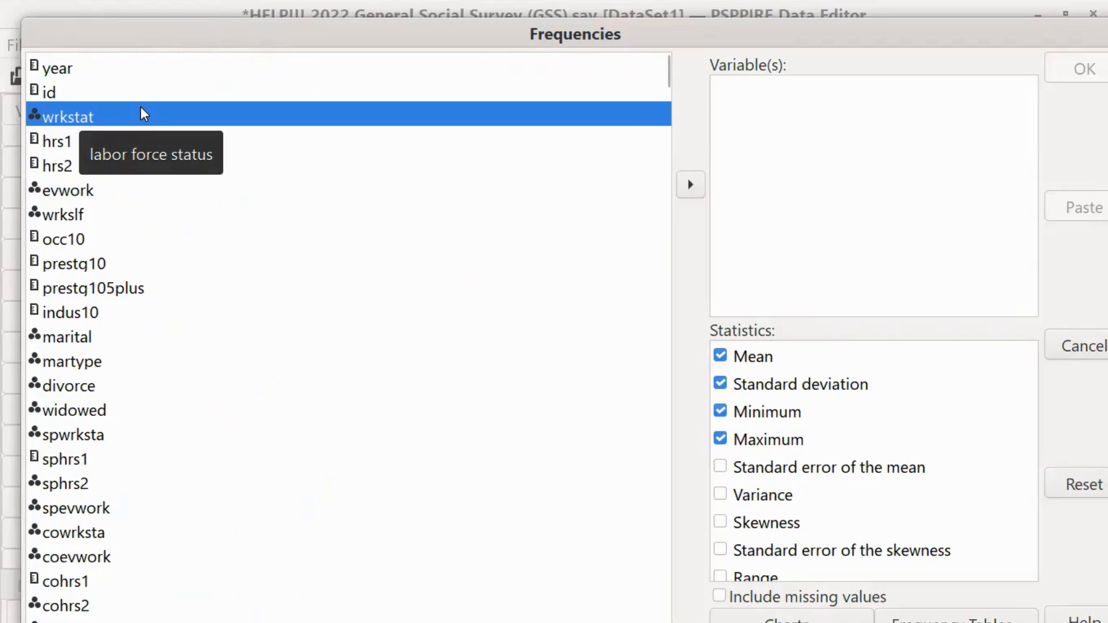
{"action": "type", "text": "ev"}
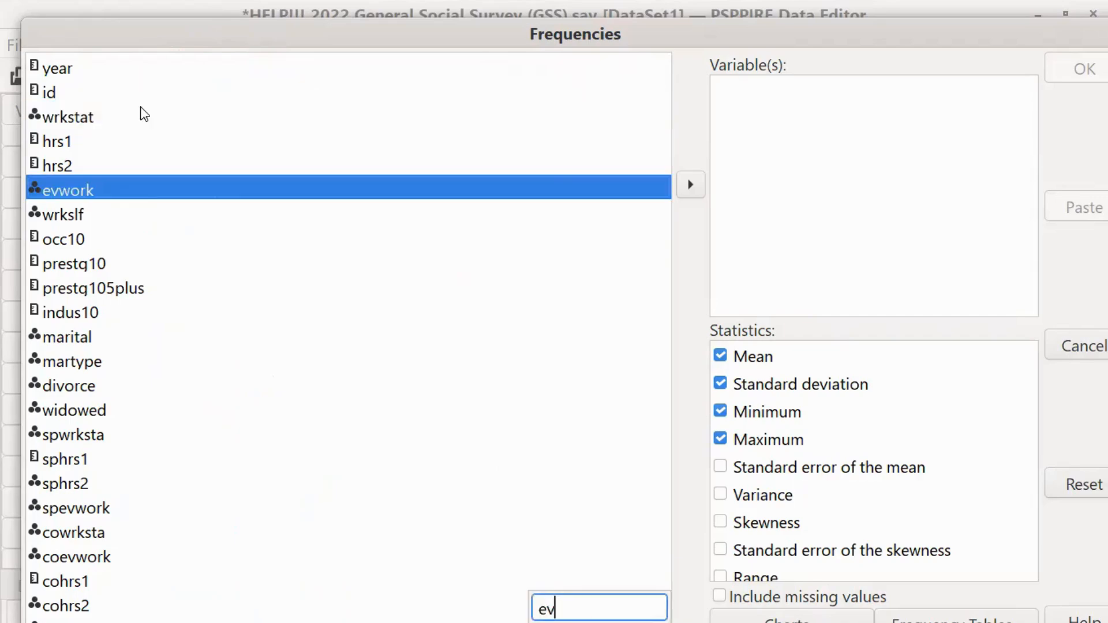
{"action": "type", "text": "st"}
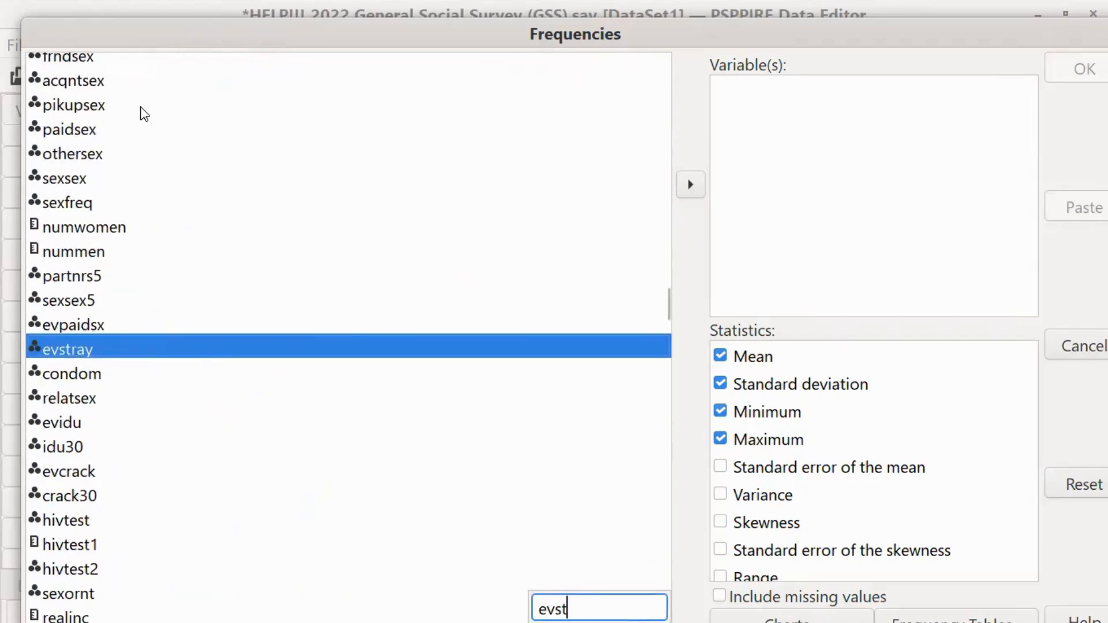
{"action": "type", "text": "ray"}
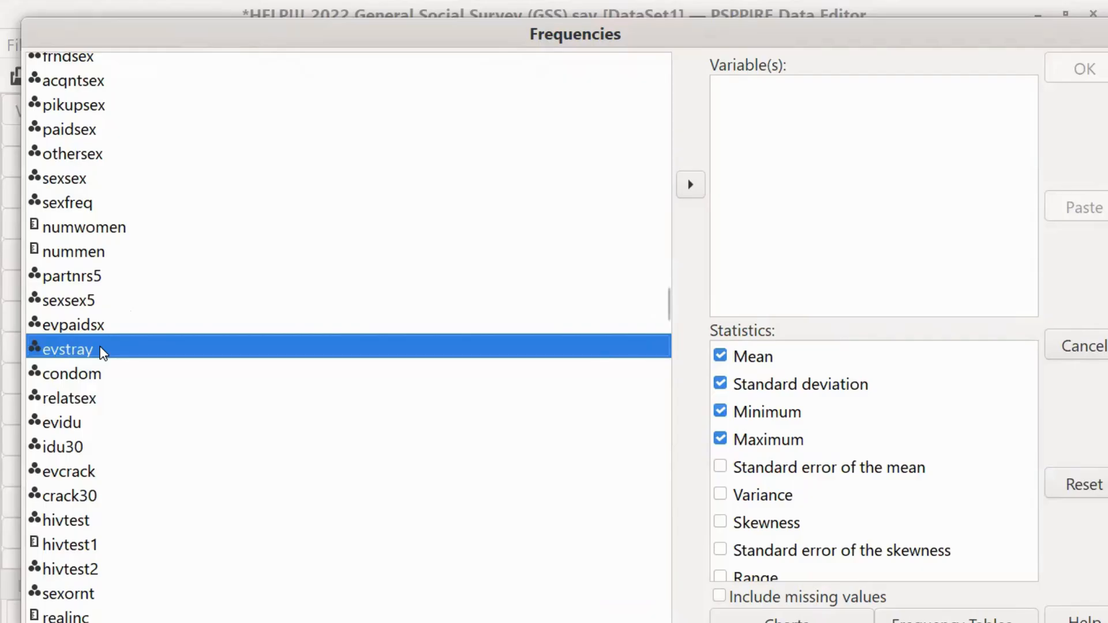
{"action": "mouse_move", "coordinate": [102, 353]}
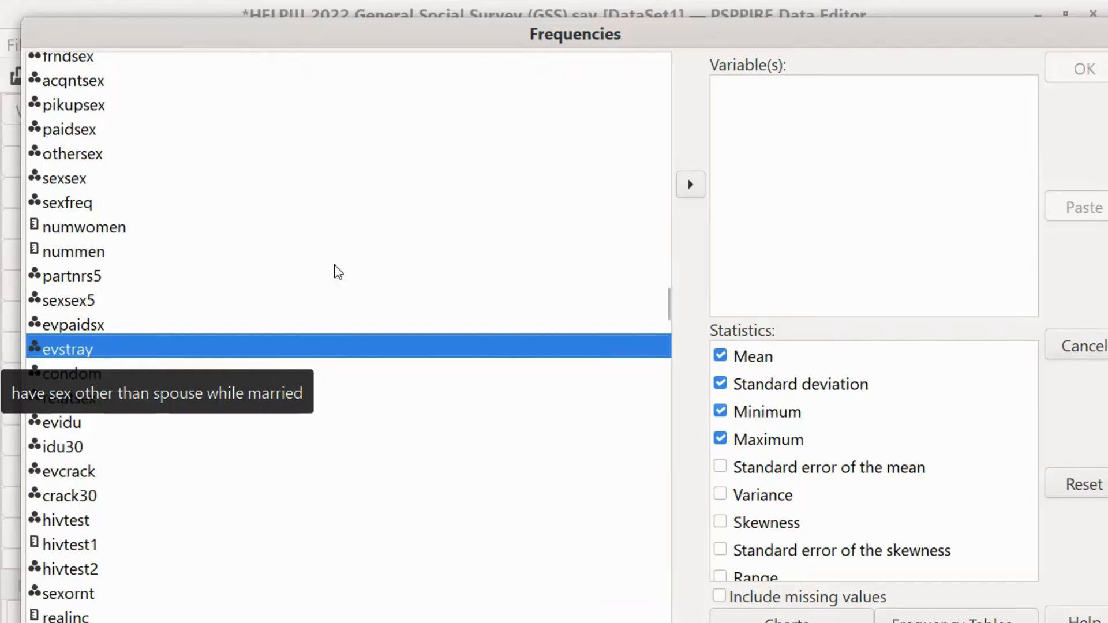
{"action": "mouse_move", "coordinate": [393, 350]}
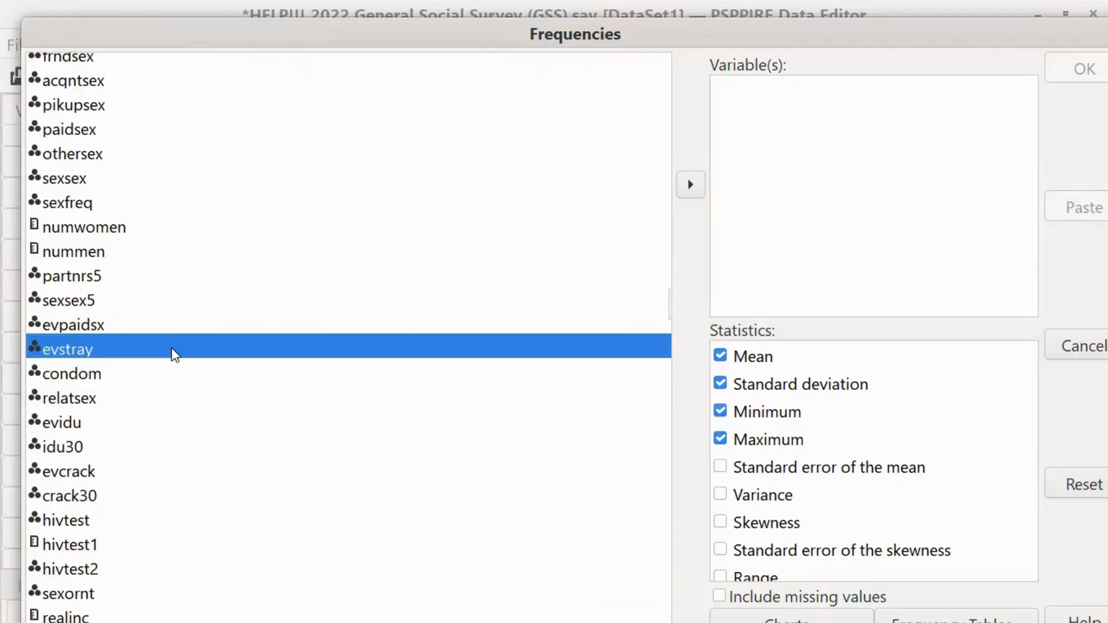
{"action": "mouse_move", "coordinate": [169, 349]}
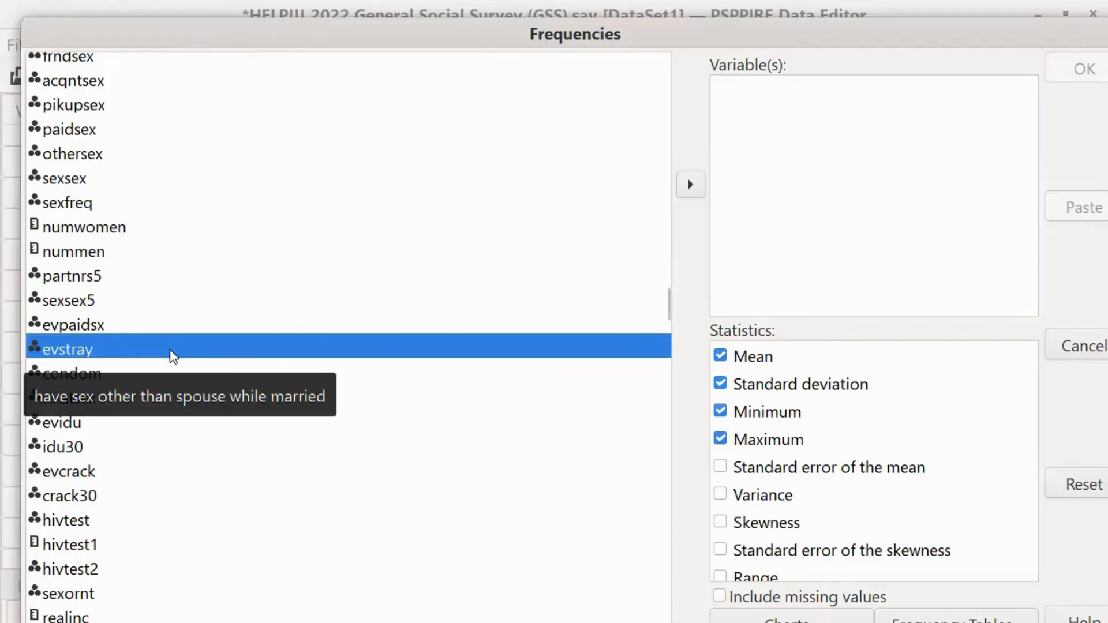
Add evstray to the variables to analyze and run the frequencies
{"action": "left_click", "coordinate": [687, 188]}
{"action": "left_click_drag", "start_coordinate": [903, 40], "coordinate": [713, 50]}
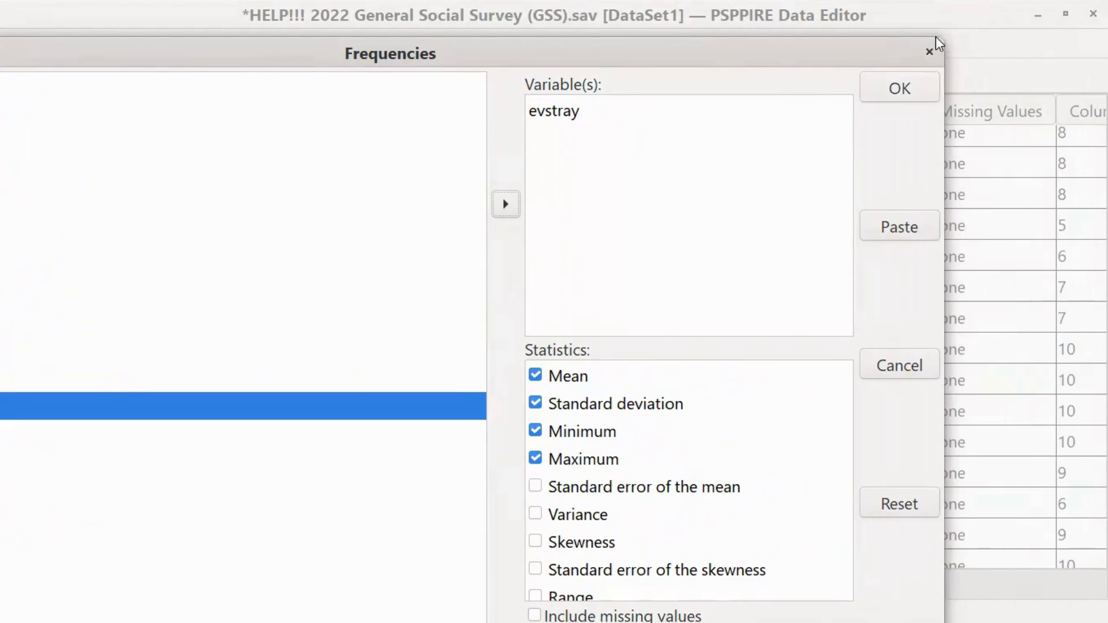
{"action": "left_click_drag", "start_coordinate": [938, 43], "coordinate": [421, 230]}
{"action": "left_click_drag", "start_coordinate": [288, 237], "coordinate": [681, 107]}
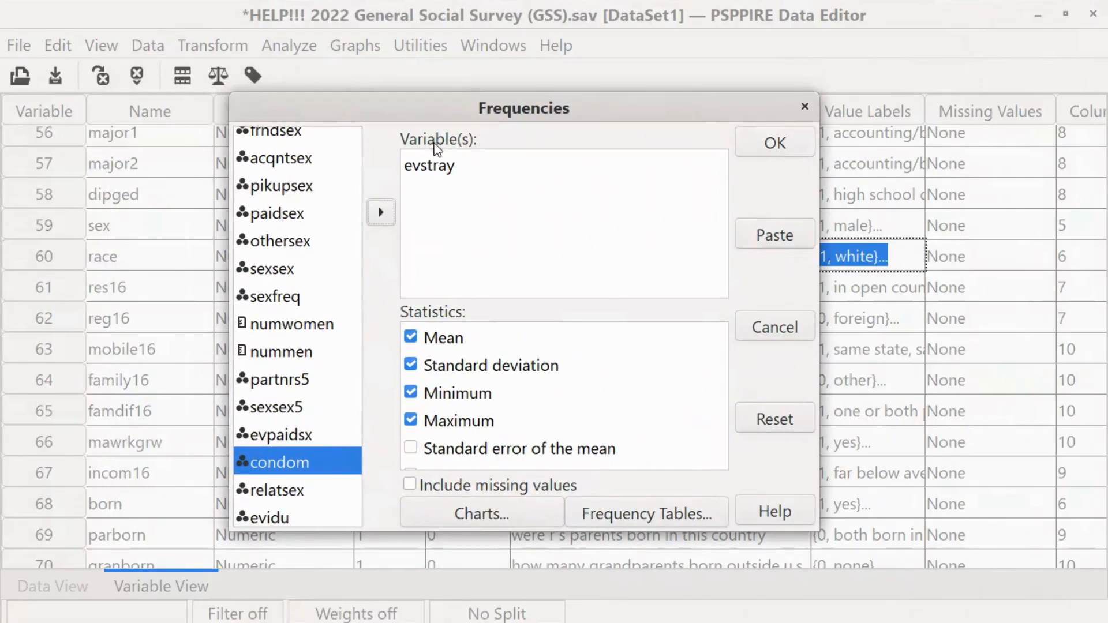
{"action": "left_click", "coordinate": [762, 143]}
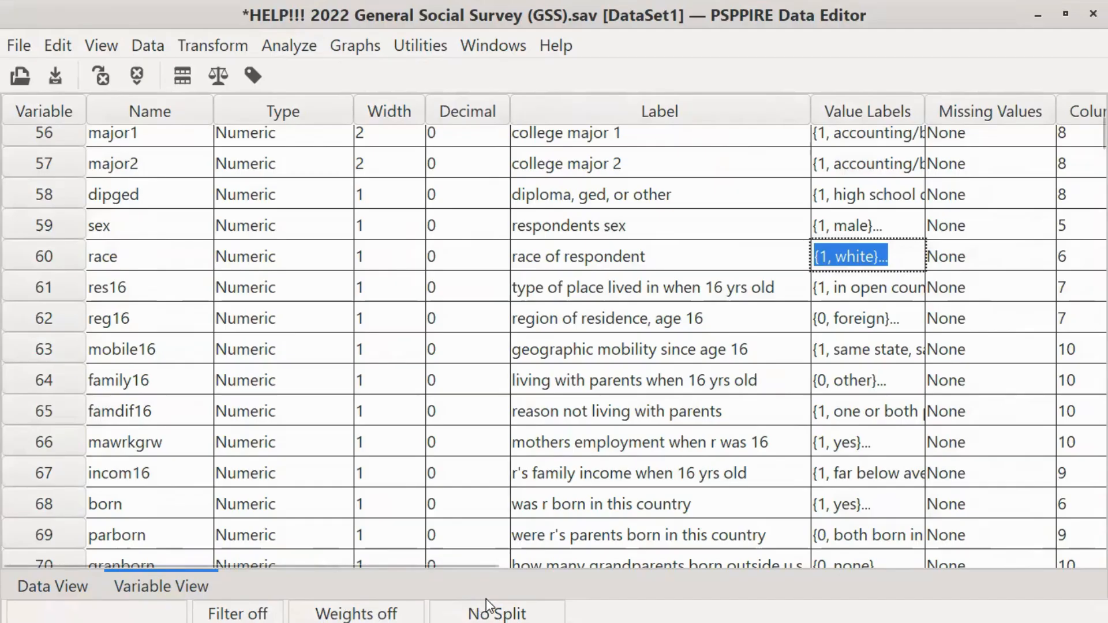
Switch to the output window, view the evstray frequency results, and minimize the window
{"action": "key", "text": "alt+Tab"}
{"action": "key", "text": "alt+Tab"}
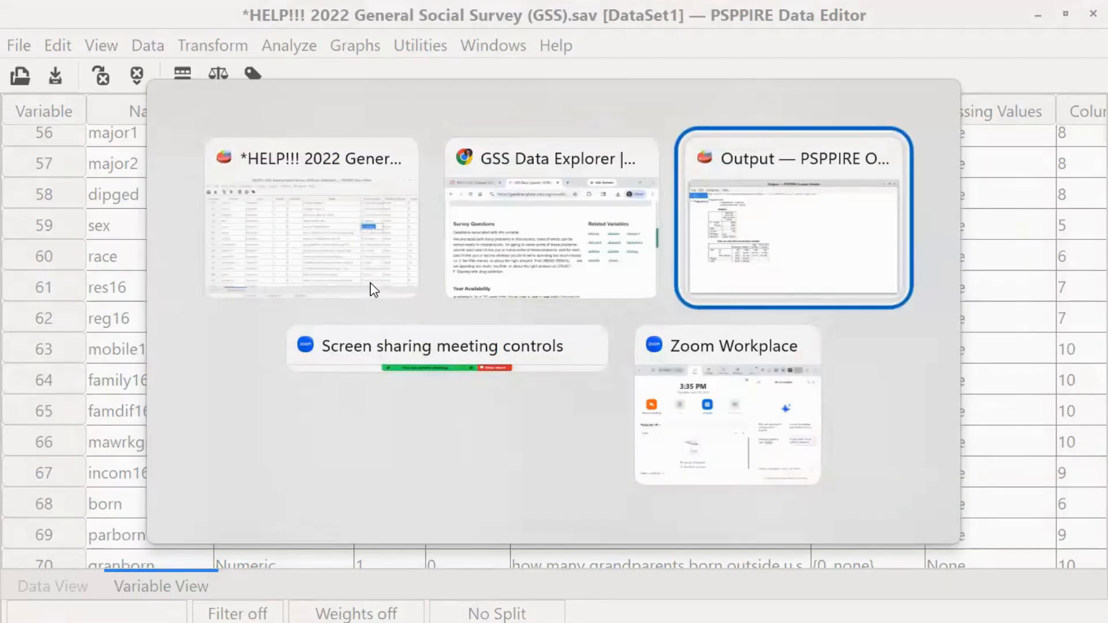
{"action": "mouse_move", "coordinate": [376, 289]}
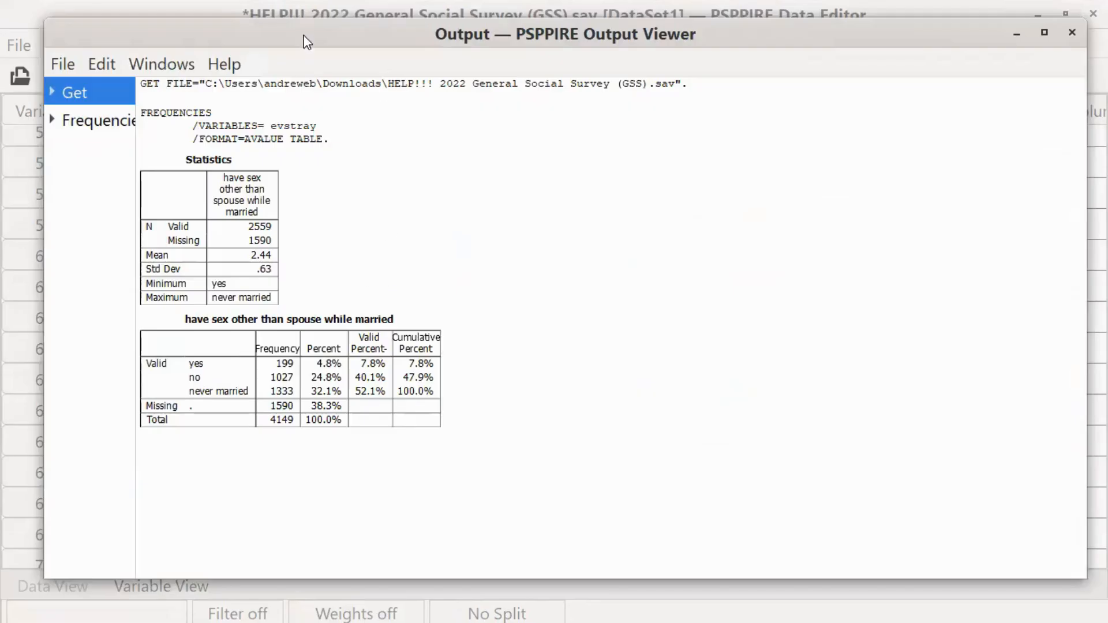
{"action": "left_click_drag", "start_coordinate": [293, 26], "coordinate": [262, 109]}
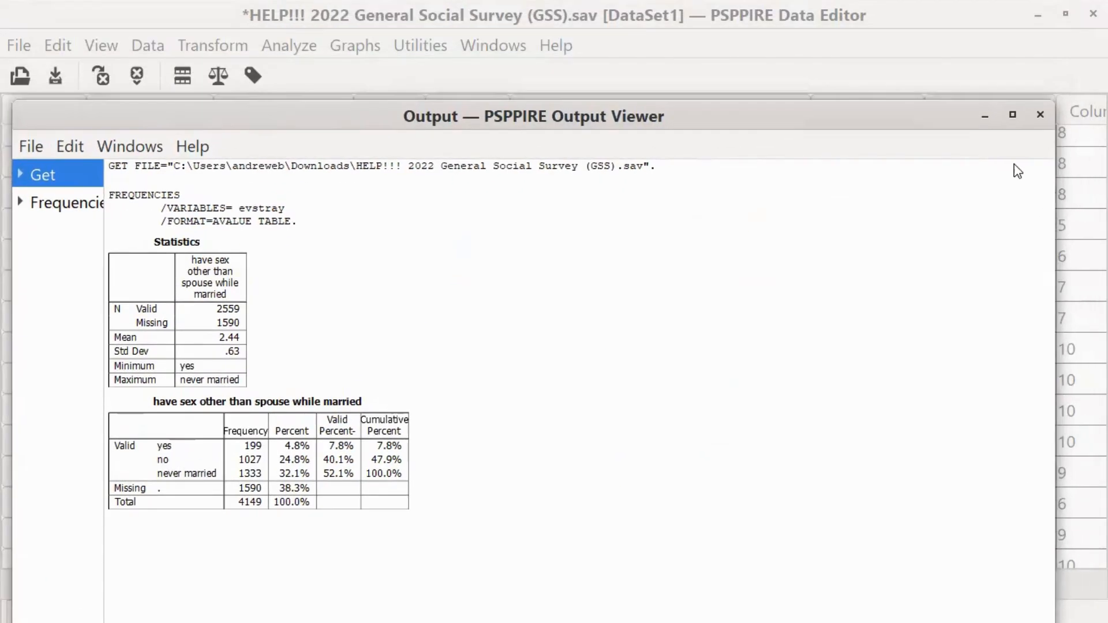
{"action": "left_click", "coordinate": [985, 118]}
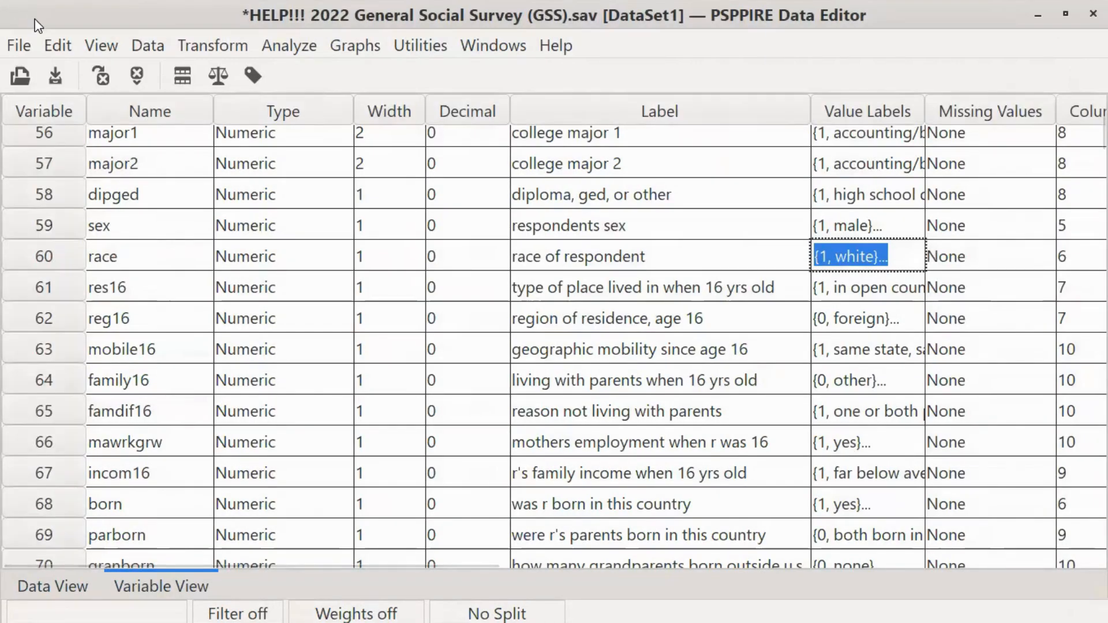
Bring the output window back up from the data editor, examine the evstray statistics and frequency table, and minimize it again
{"action": "left_click", "coordinate": [492, 45]}
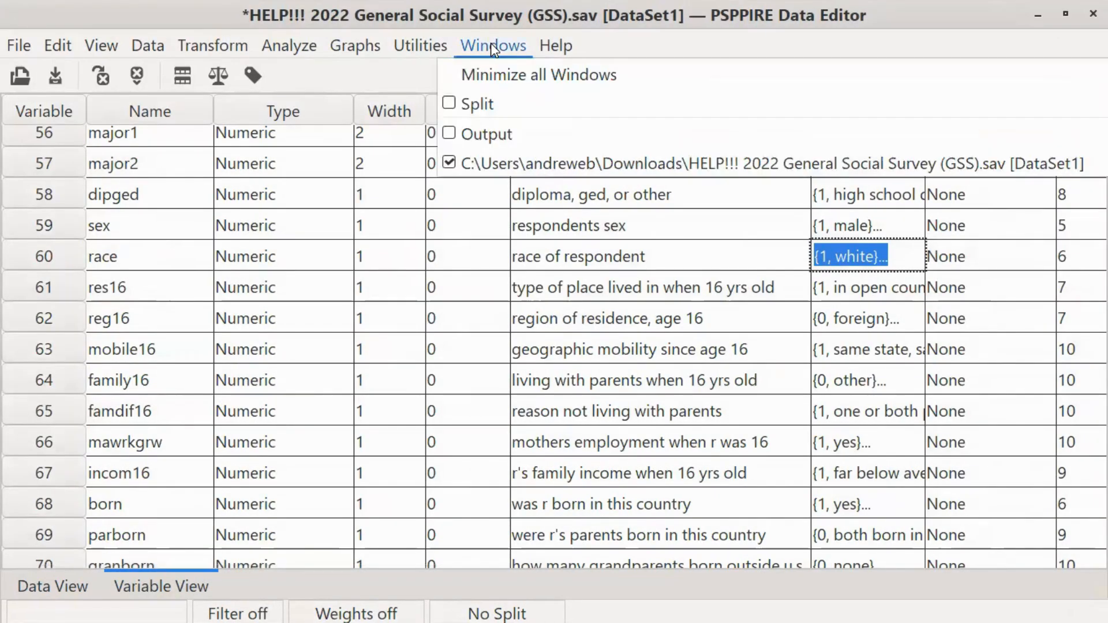
{"action": "left_click", "coordinate": [491, 136]}
{"action": "left_click_drag", "start_coordinate": [510, 120], "coordinate": [516, 56]}
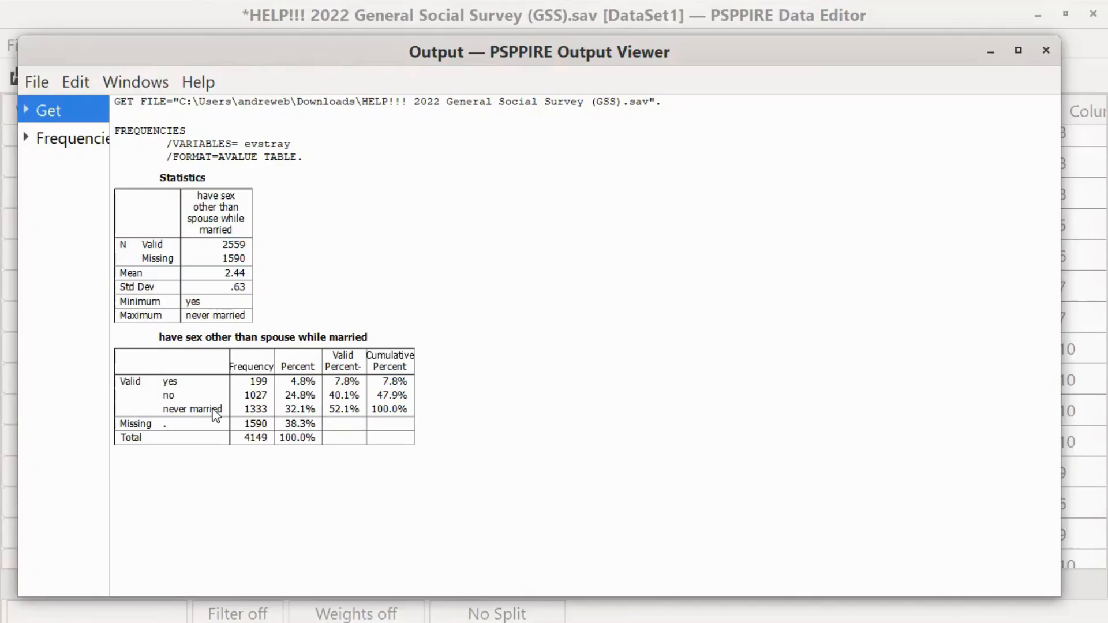
{"action": "left_click", "coordinate": [994, 51]}
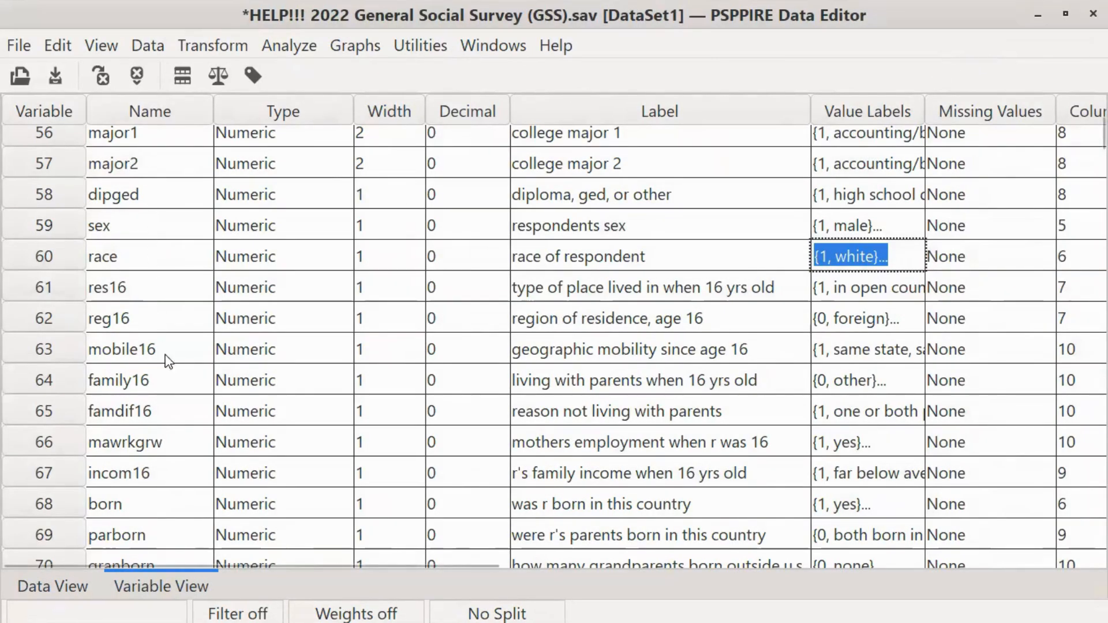
{"action": "scroll", "coordinate": [167, 416], "scroll_direction": "down", "scroll_amount": 3}
{"action": "scroll", "coordinate": [168, 415], "scroll_direction": "up", "scroll_amount": 3}
{"action": "scroll", "coordinate": [166, 323], "scroll_direction": "up", "scroll_amount": 2}
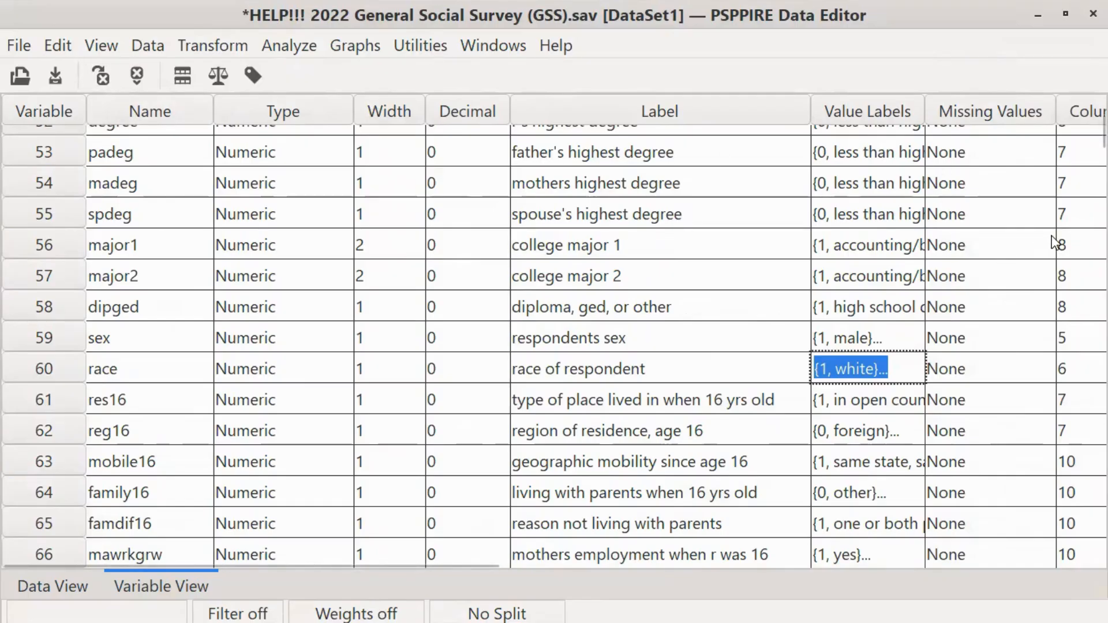
{"action": "left_click", "coordinate": [112, 63]}
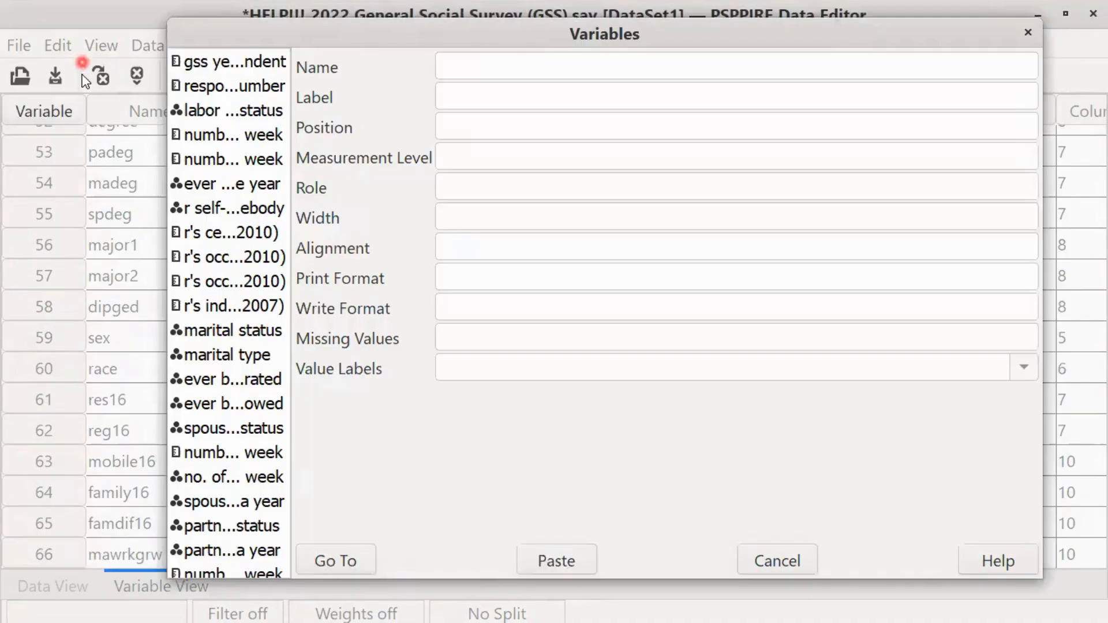
{"action": "left_click", "coordinate": [805, 559]}
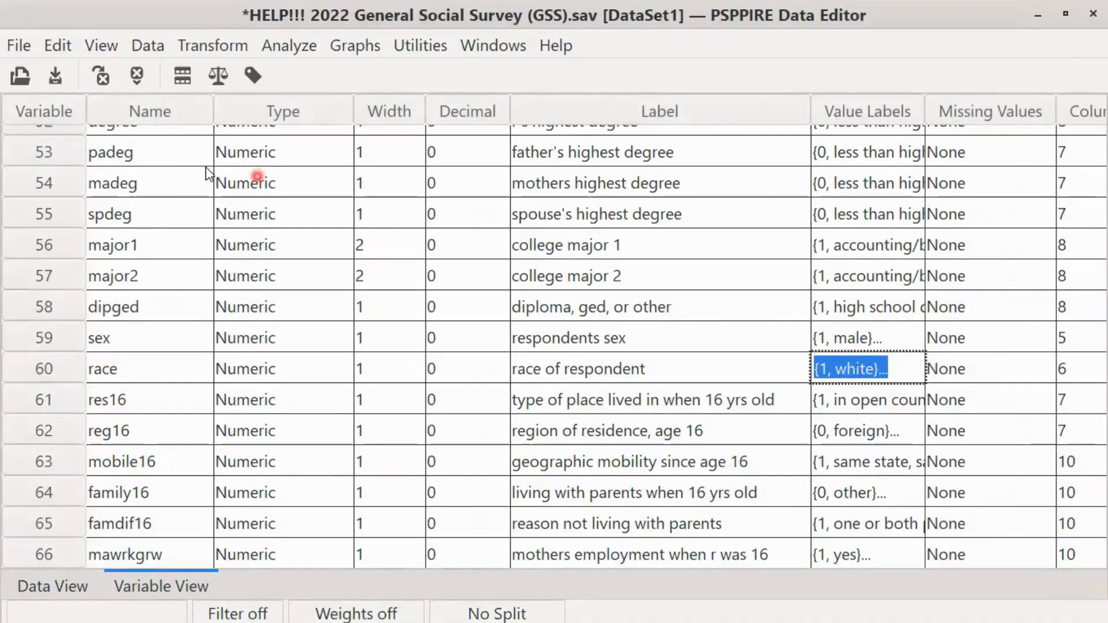
Open the variable information window, widen it, and list the variables by name instead of label
{"action": "left_click", "coordinate": [102, 74]}
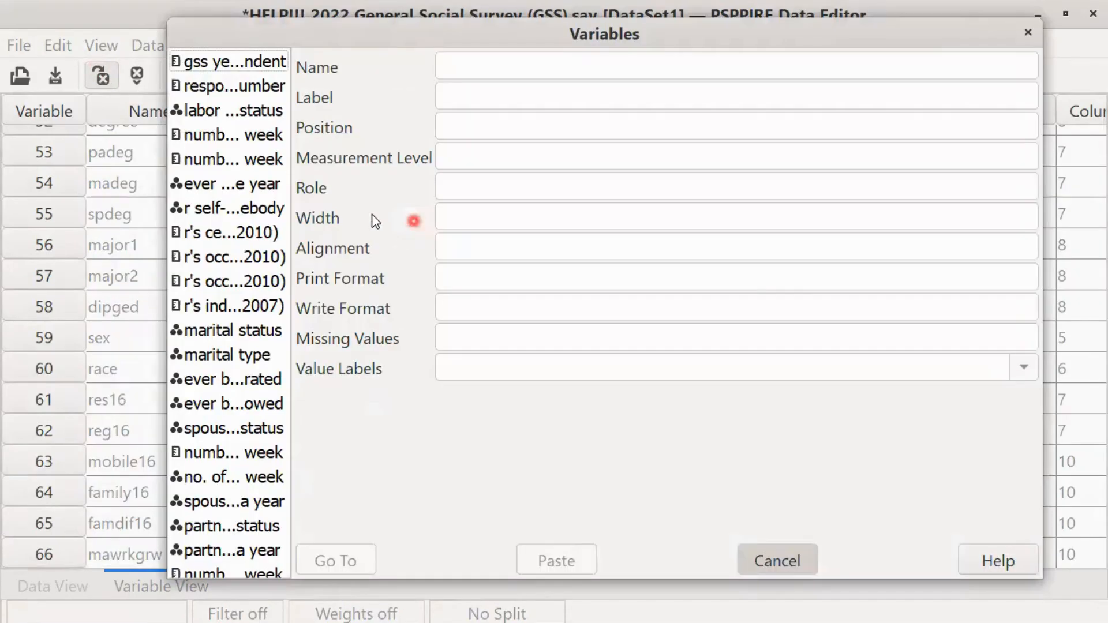
{"action": "left_click_drag", "start_coordinate": [164, 196], "coordinate": [86, 195]}
{"action": "left_click_drag", "start_coordinate": [216, 198], "coordinate": [404, 215]}
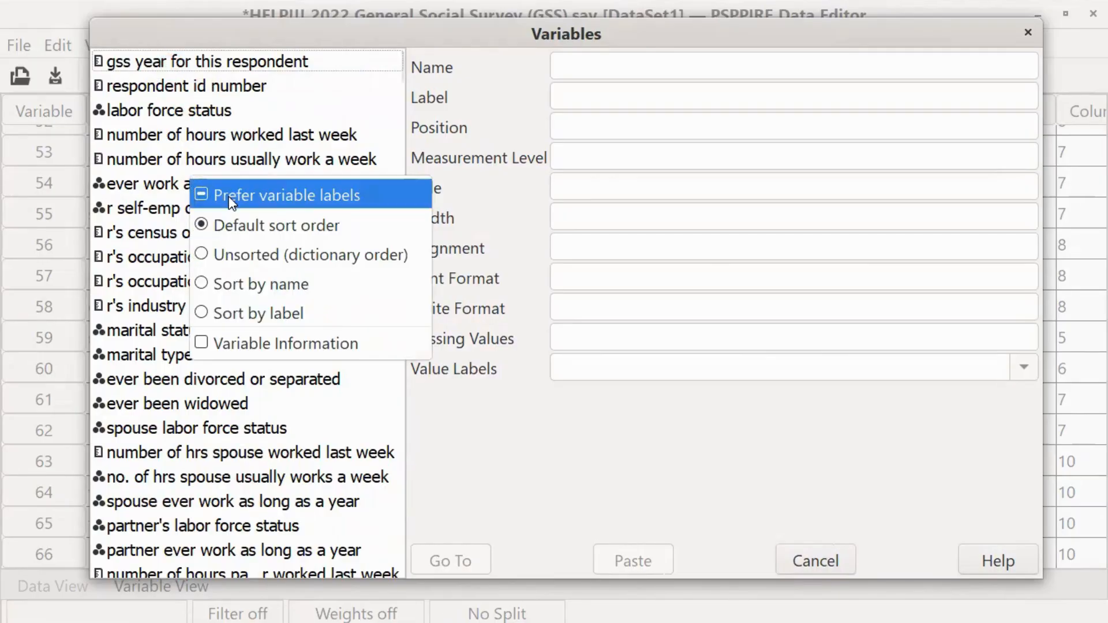
{"action": "left_click", "coordinate": [230, 201]}
Search the variable information list for evstray and go to its row in the variable list
{"action": "left_click", "coordinate": [216, 180]}
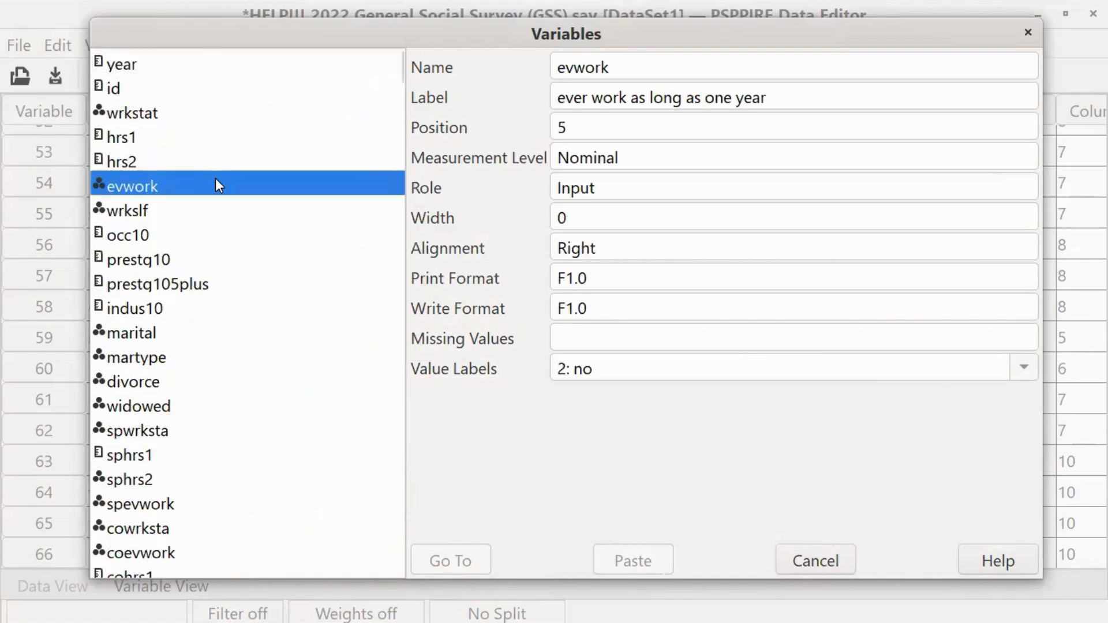
{"action": "type", "text": "evstray"}
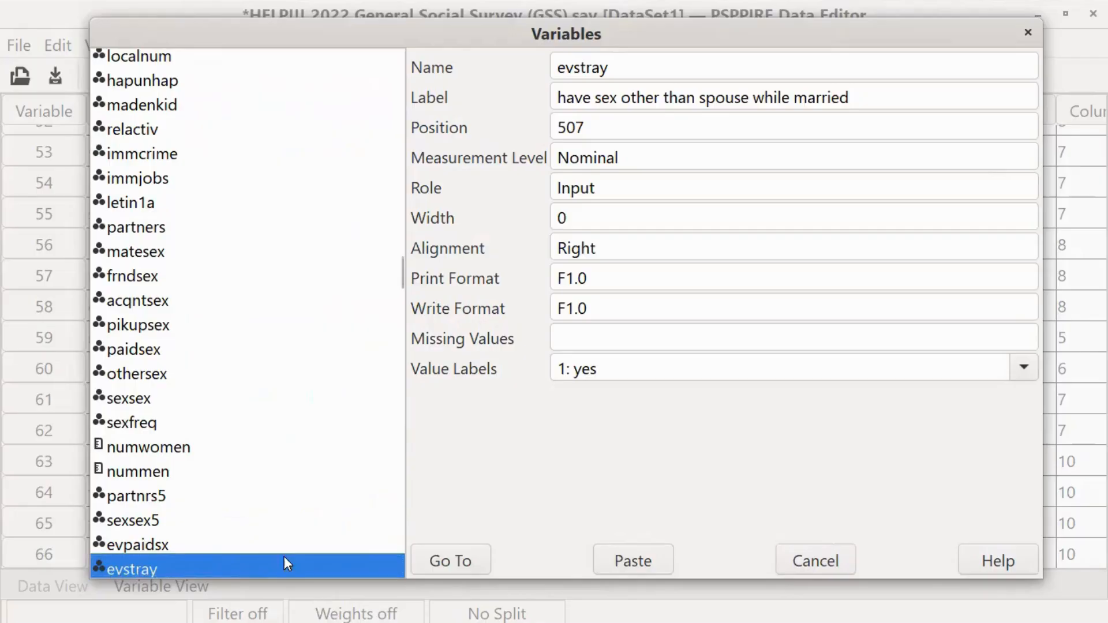
{"action": "left_click", "coordinate": [438, 561]}
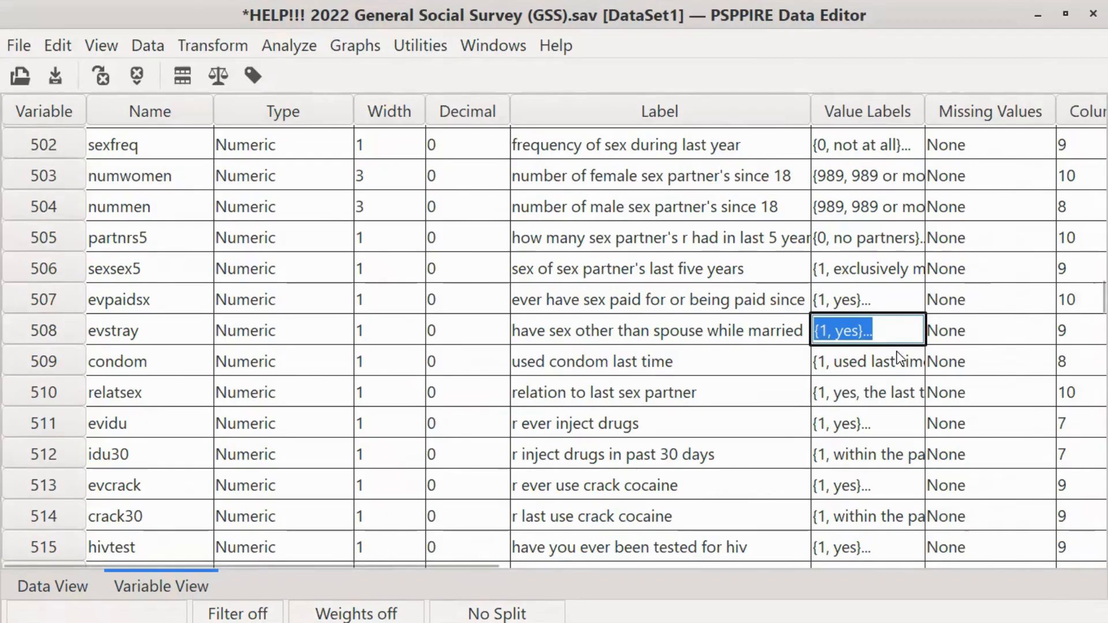
Inspect the value labels of the evstray variable and close them without changes
{"action": "left_click", "coordinate": [918, 331]}
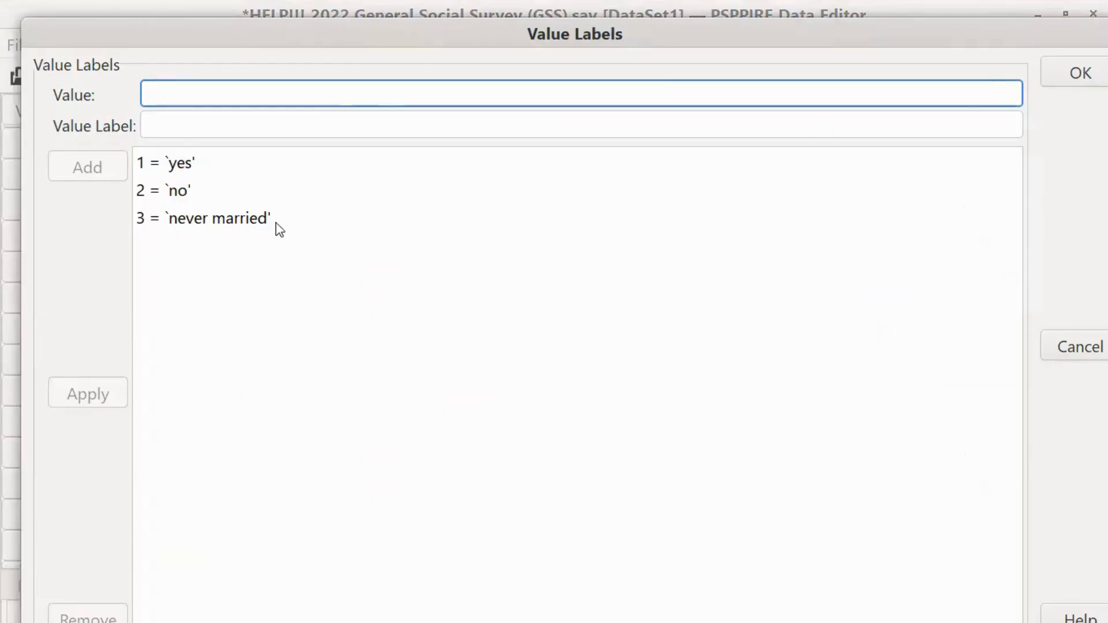
{"action": "left_click_drag", "start_coordinate": [928, 45], "coordinate": [736, 74]}
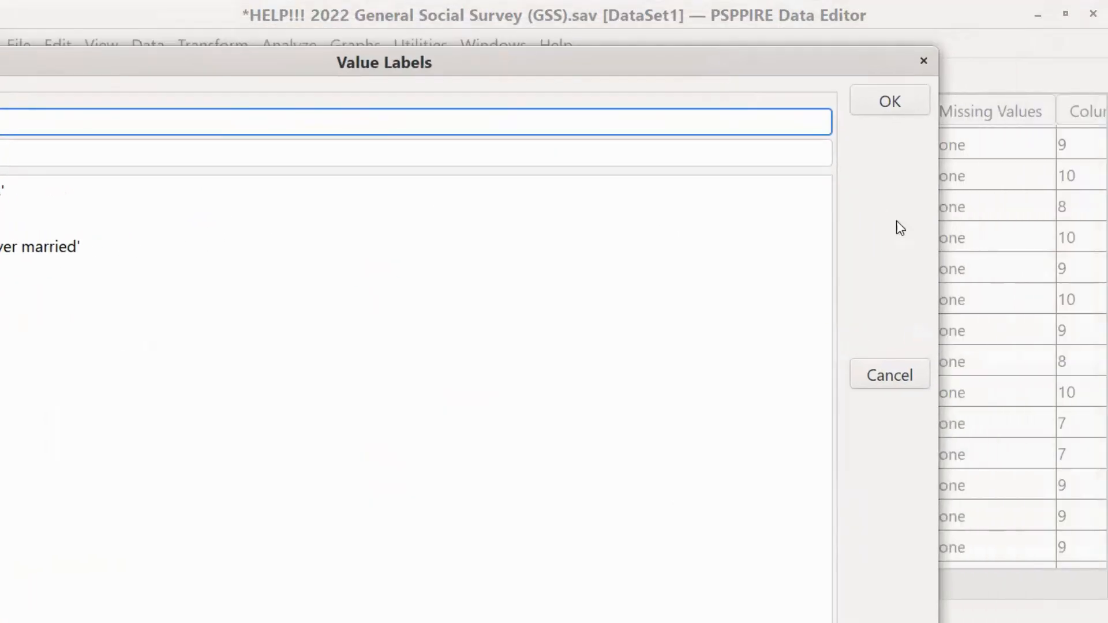
{"action": "left_click", "coordinate": [908, 375]}
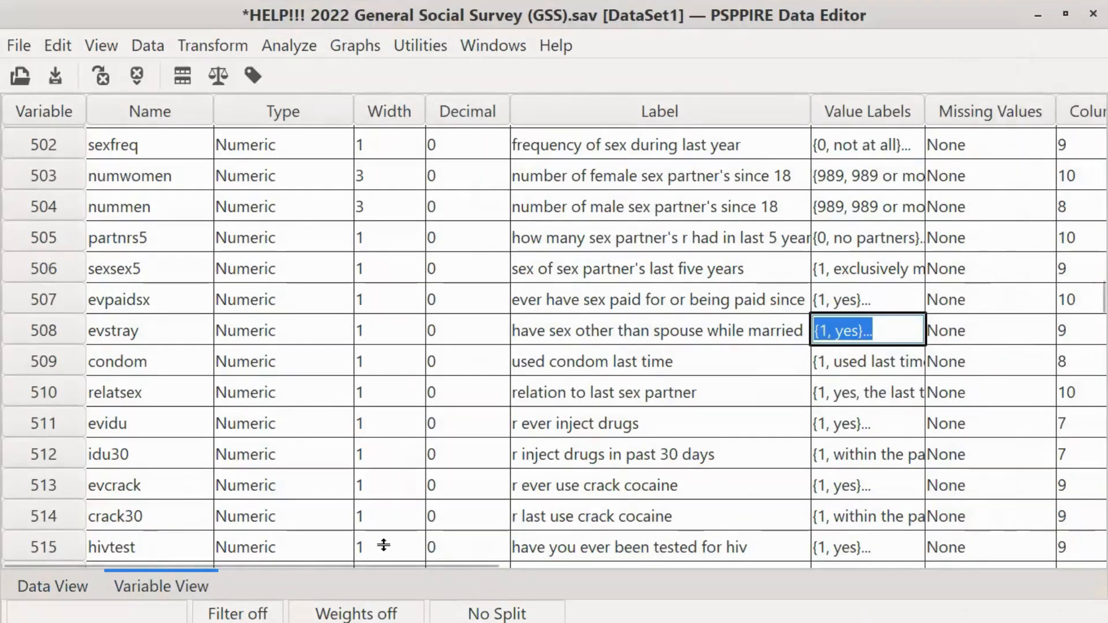
Define 3 as a discrete missing value for the evstray variable
{"action": "left_click_drag", "start_coordinate": [247, 565], "coordinate": [282, 567]}
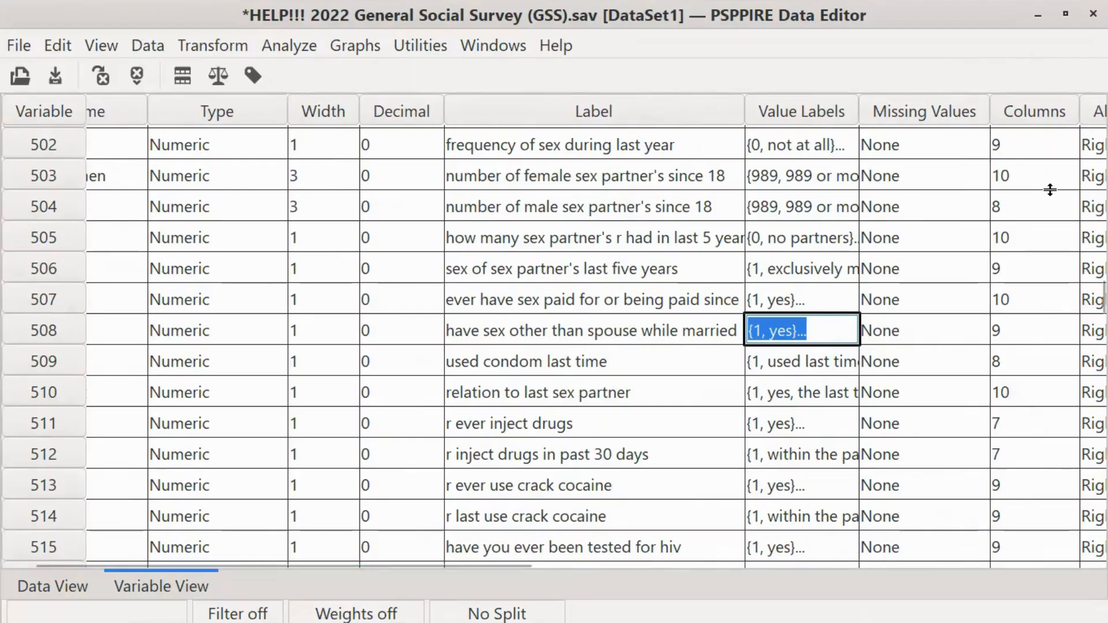
{"action": "left_click", "coordinate": [921, 111]}
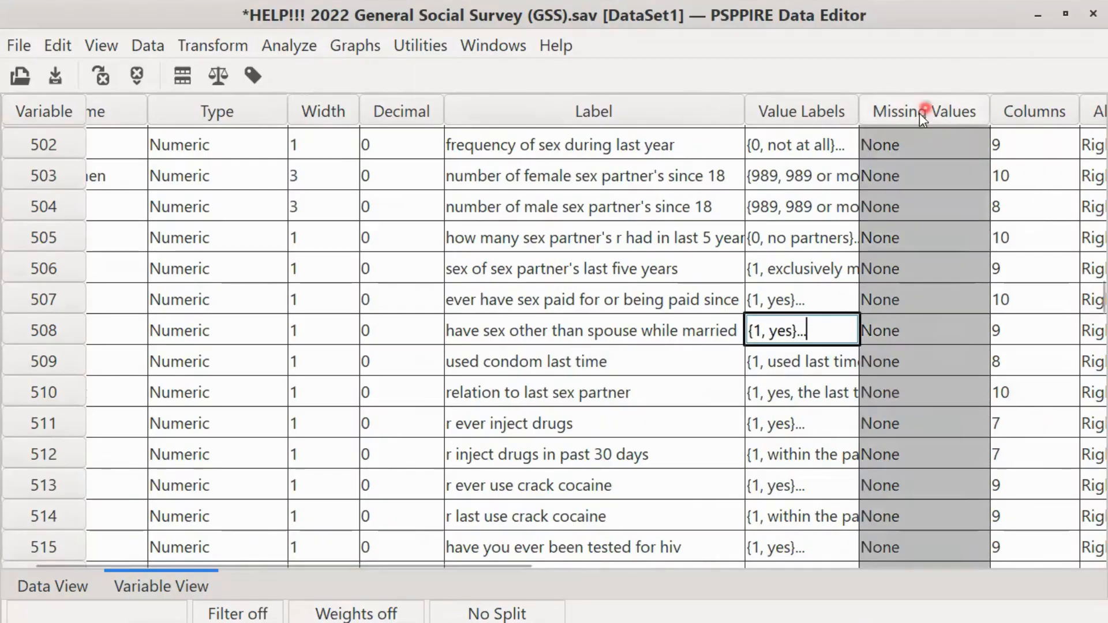
{"action": "left_click", "coordinate": [931, 328]}
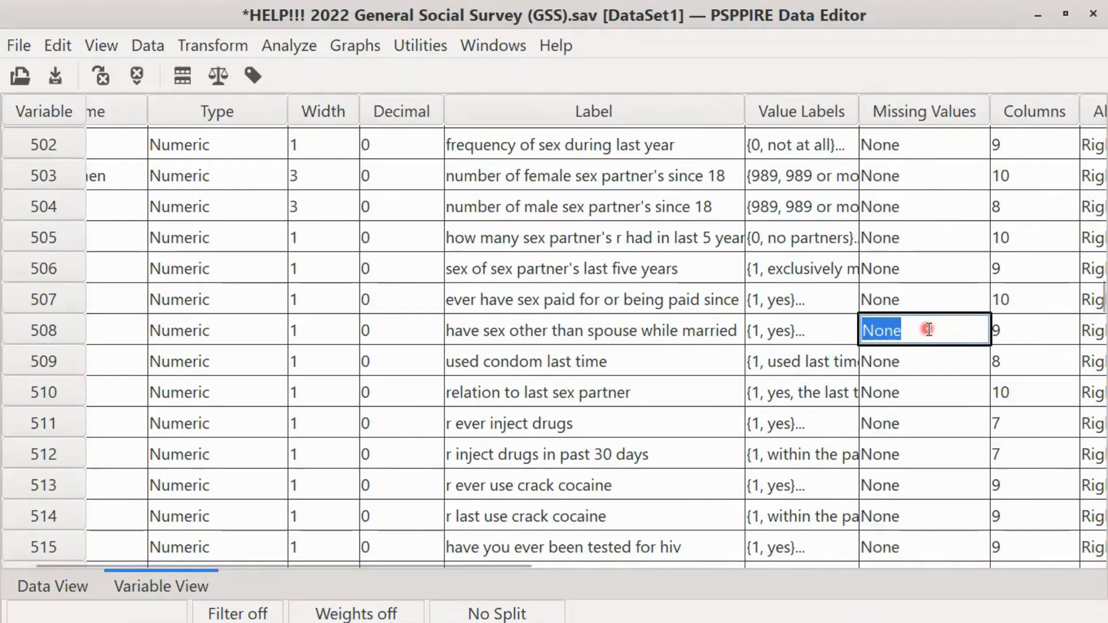
{"action": "left_click", "coordinate": [978, 330]}
{"action": "left_click_drag", "start_coordinate": [791, 68], "coordinate": [577, 61]}
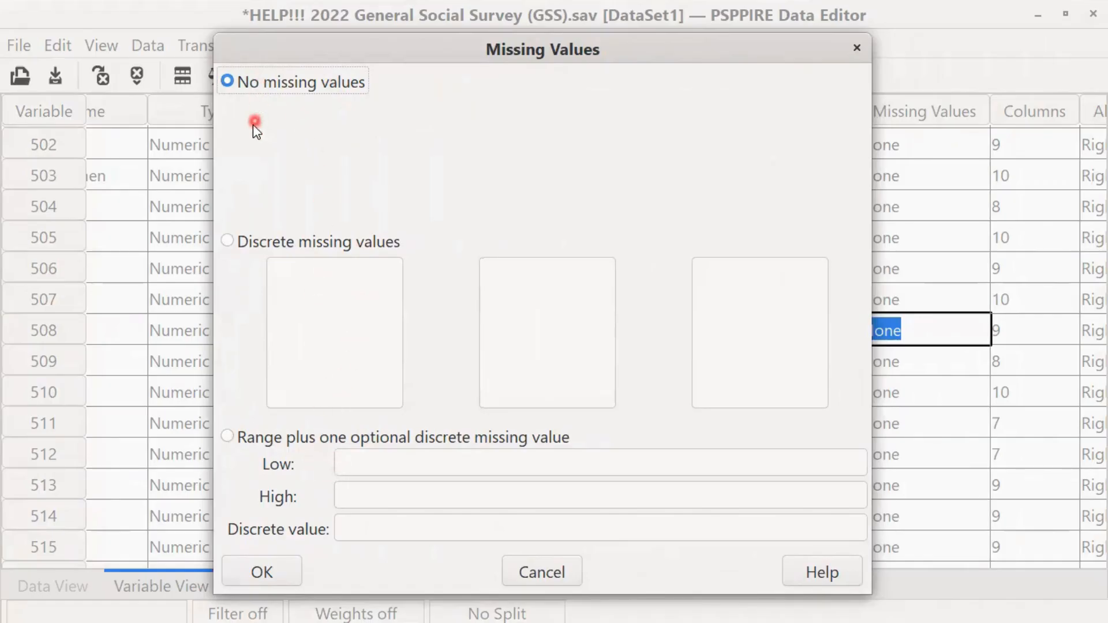
{"action": "left_click", "coordinate": [227, 241]}
{"action": "left_click", "coordinate": [357, 301]}
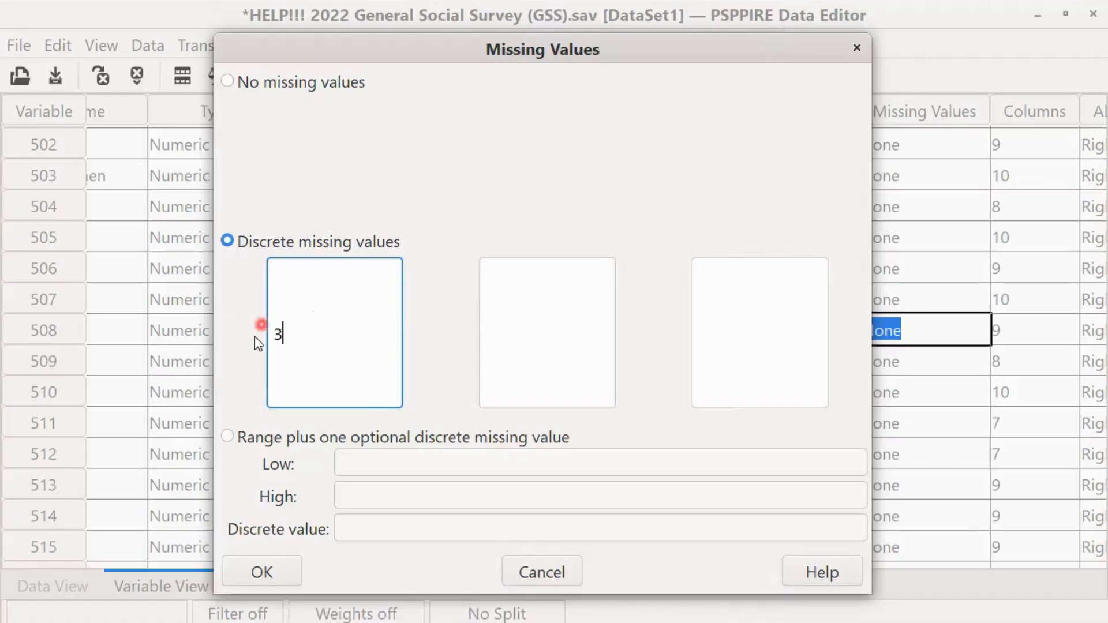
{"action": "left_click", "coordinate": [259, 574]}
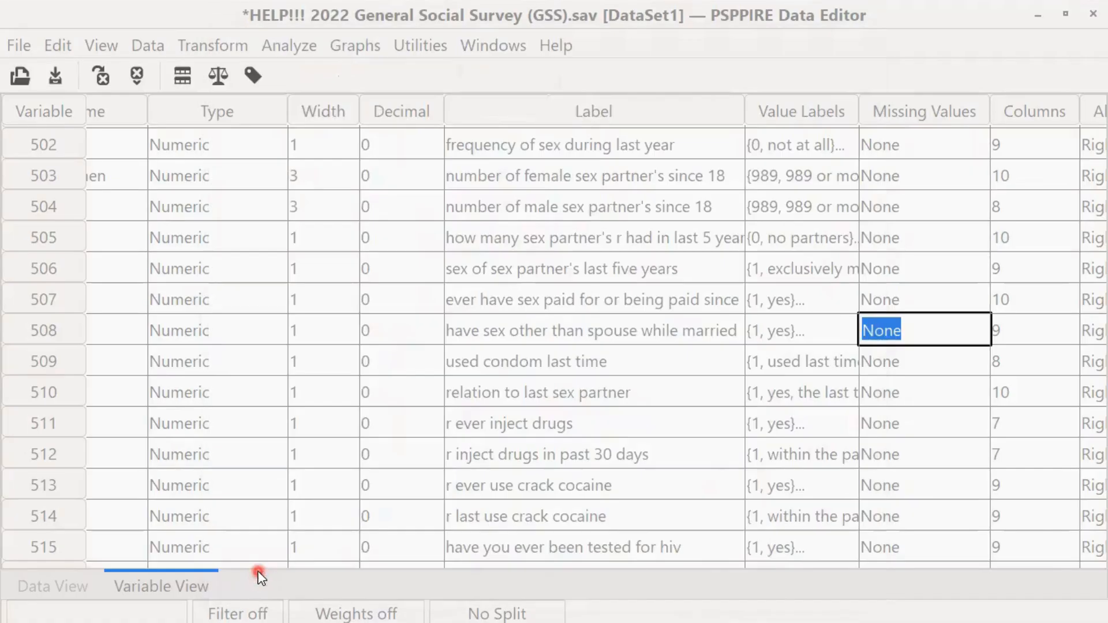
{"action": "left_click", "coordinate": [820, 330]}
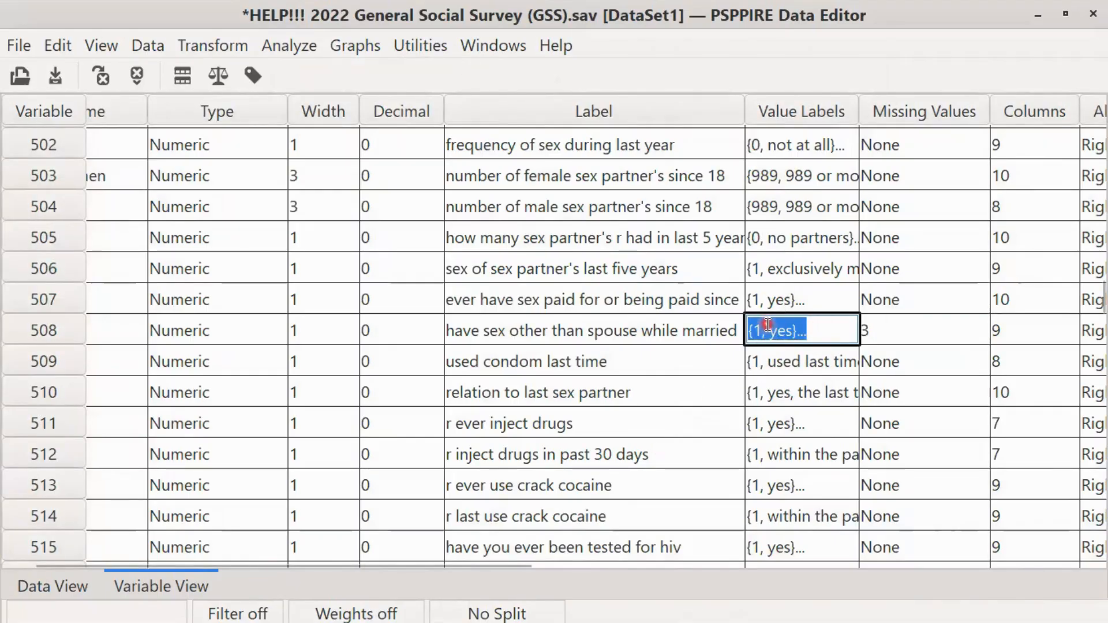
Review the evstray statistics and frequency table in the output window, and return to the data editor
{"action": "key", "text": "alt+Tab"}
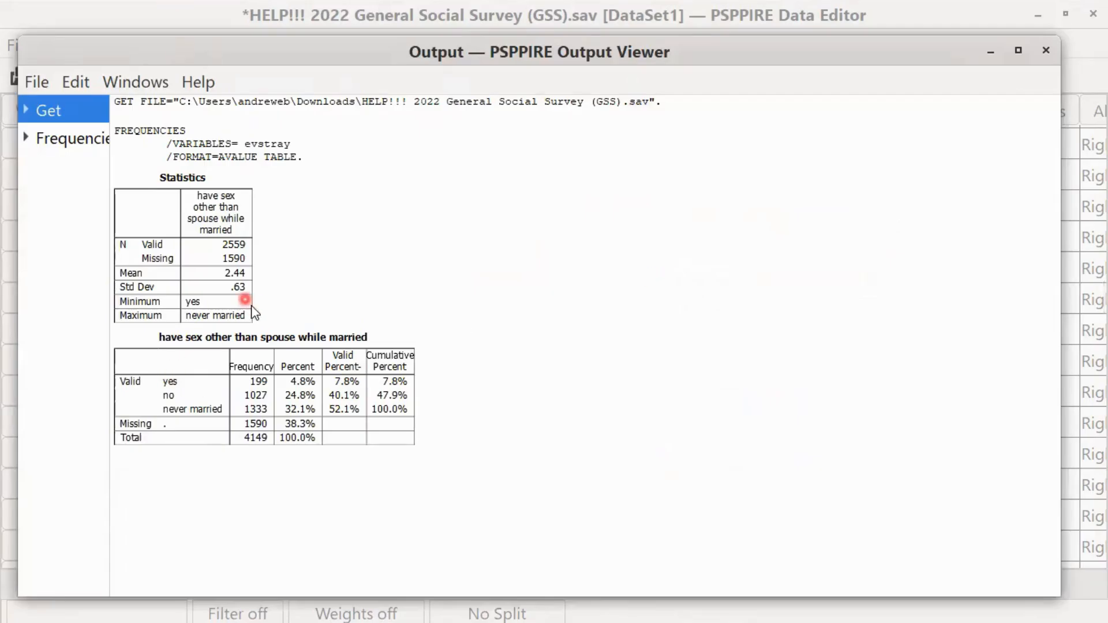
{"action": "left_click", "coordinate": [383, 338]}
{"action": "left_click", "coordinate": [473, 300]}
{"action": "left_click", "coordinate": [181, 15]}
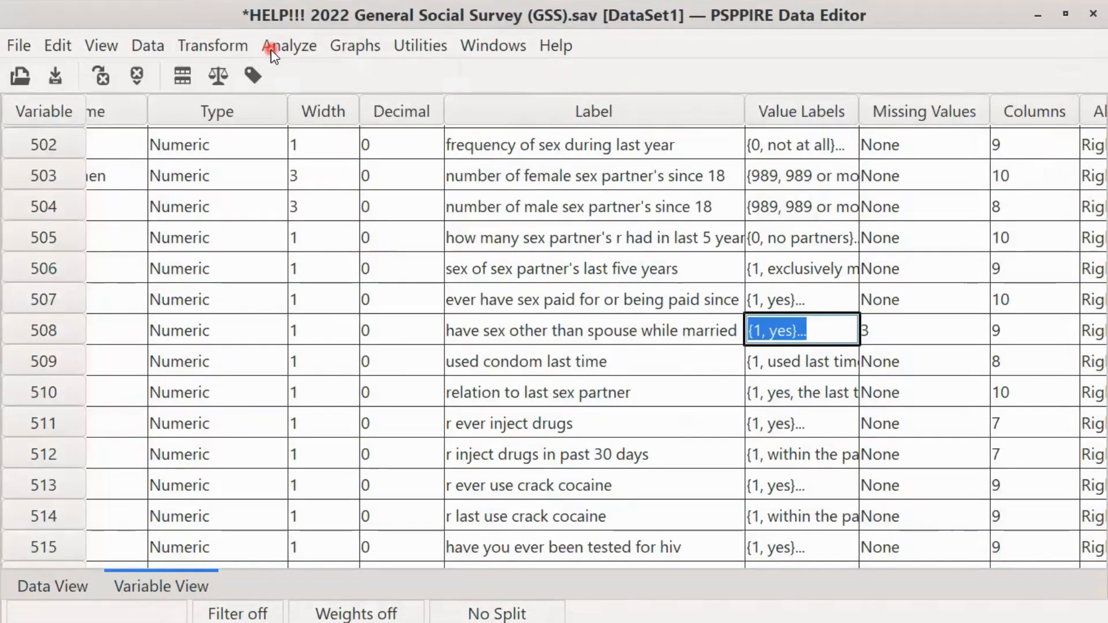
Rerun the Frequencies analysis on evstray with mean, standard deviation, minimum and maximum
{"action": "left_click", "coordinate": [271, 49]}
{"action": "mouse_move", "coordinate": [276, 77]}
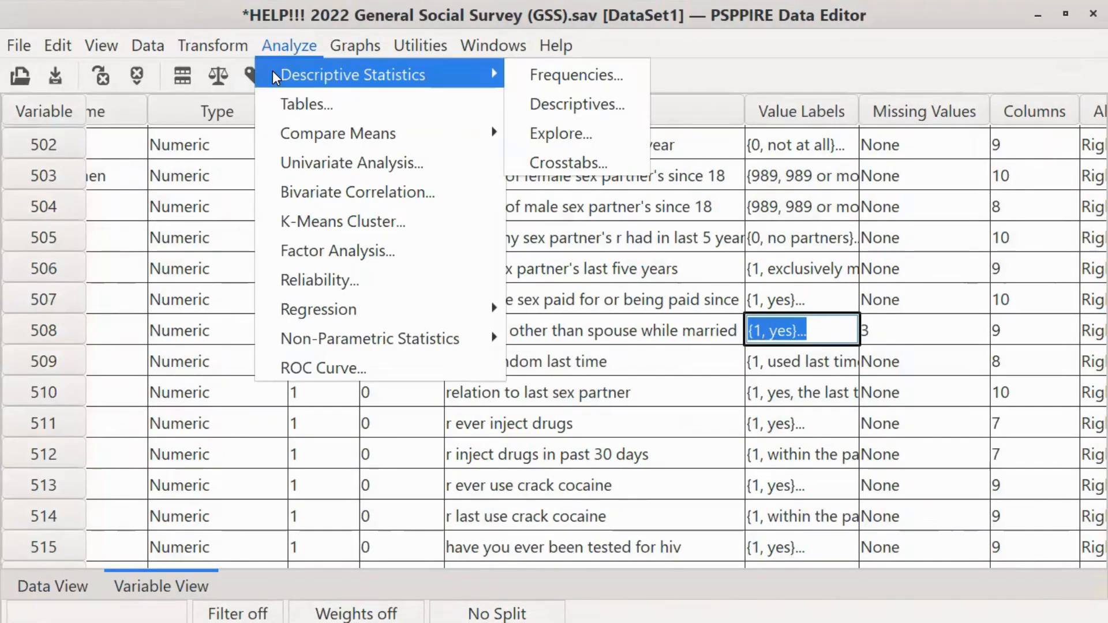
{"action": "left_click", "coordinate": [554, 74]}
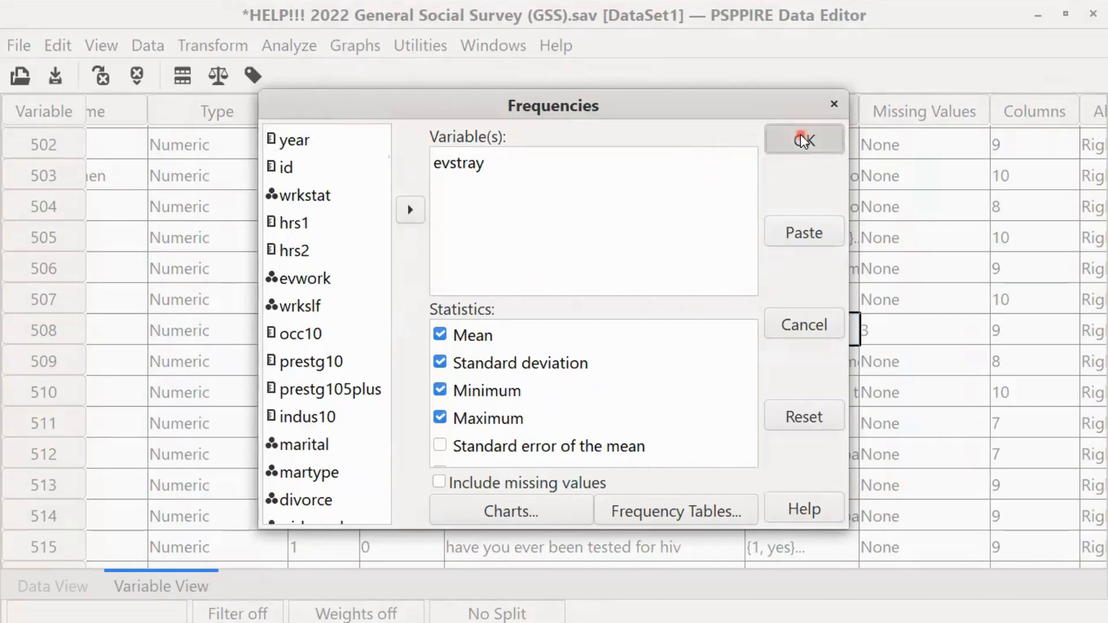
{"action": "left_click", "coordinate": [804, 140]}
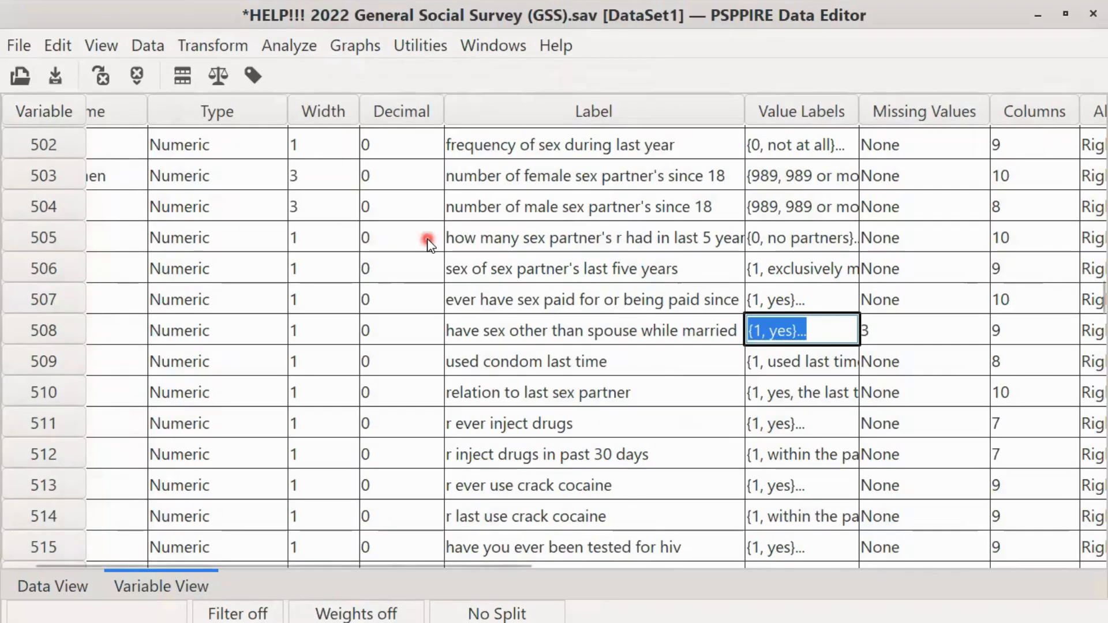
Bring up the output window and compare the valid and missing rows of the two evstray frequency tables
{"action": "key", "text": "alt+Tab"}
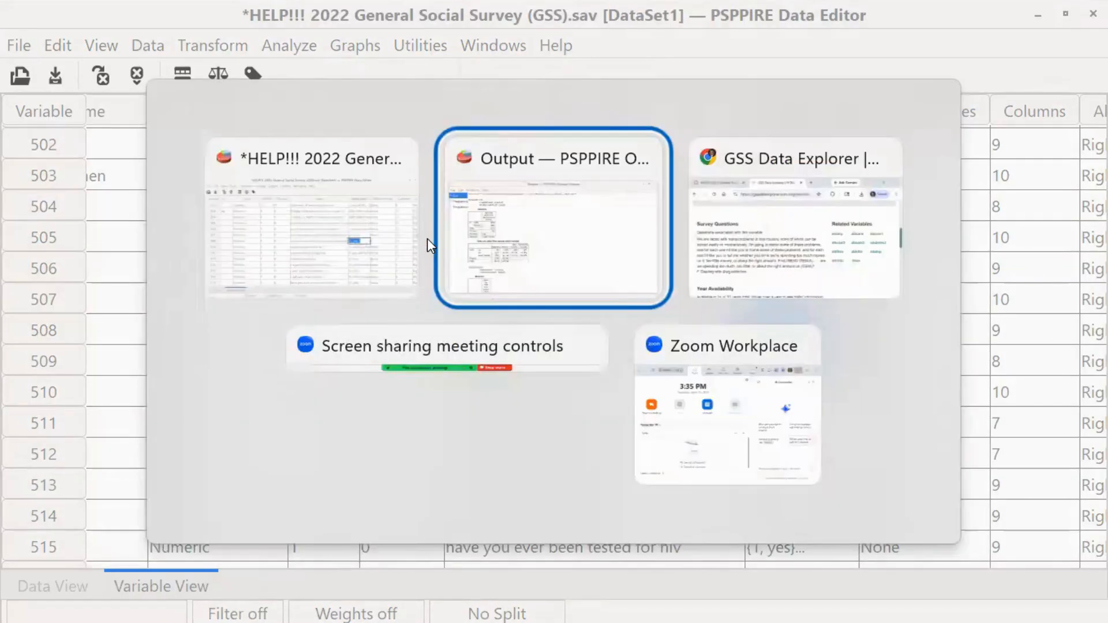
{"action": "scroll", "coordinate": [424, 274], "scroll_direction": "down", "scroll_amount": 5}
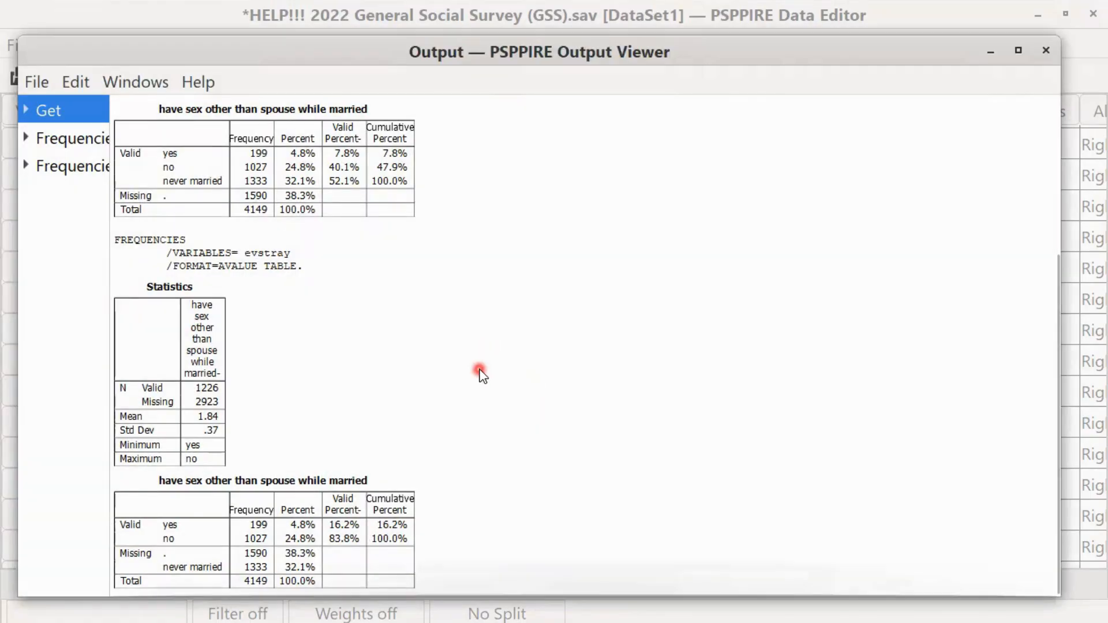
{"action": "scroll", "coordinate": [482, 376], "scroll_direction": "up", "scroll_amount": 5}
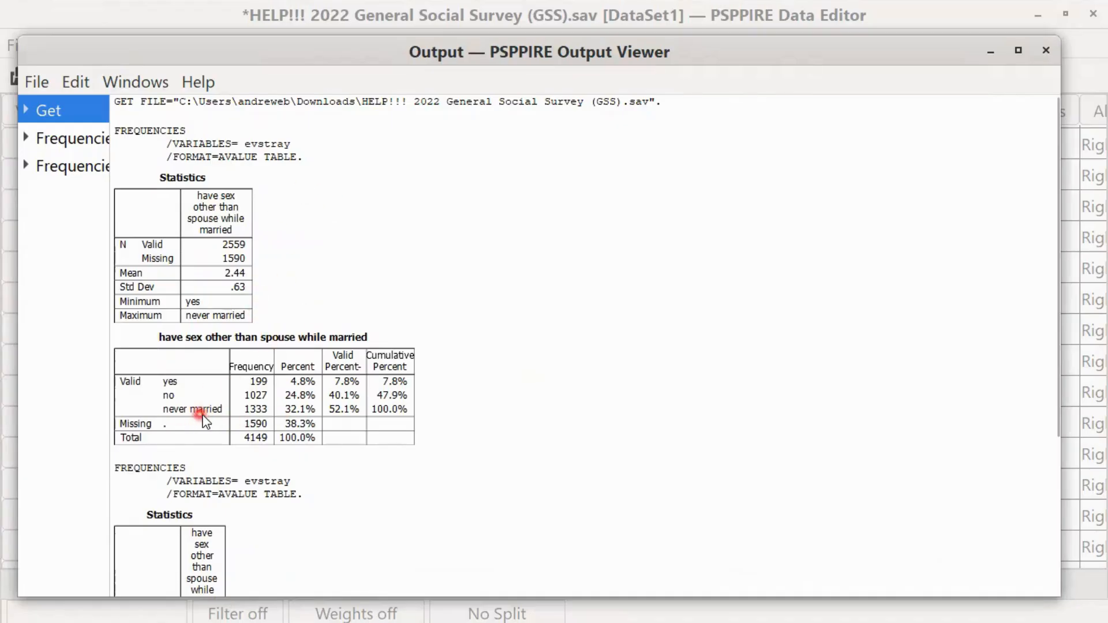
{"action": "scroll", "coordinate": [191, 415], "scroll_direction": "down", "scroll_amount": 3}
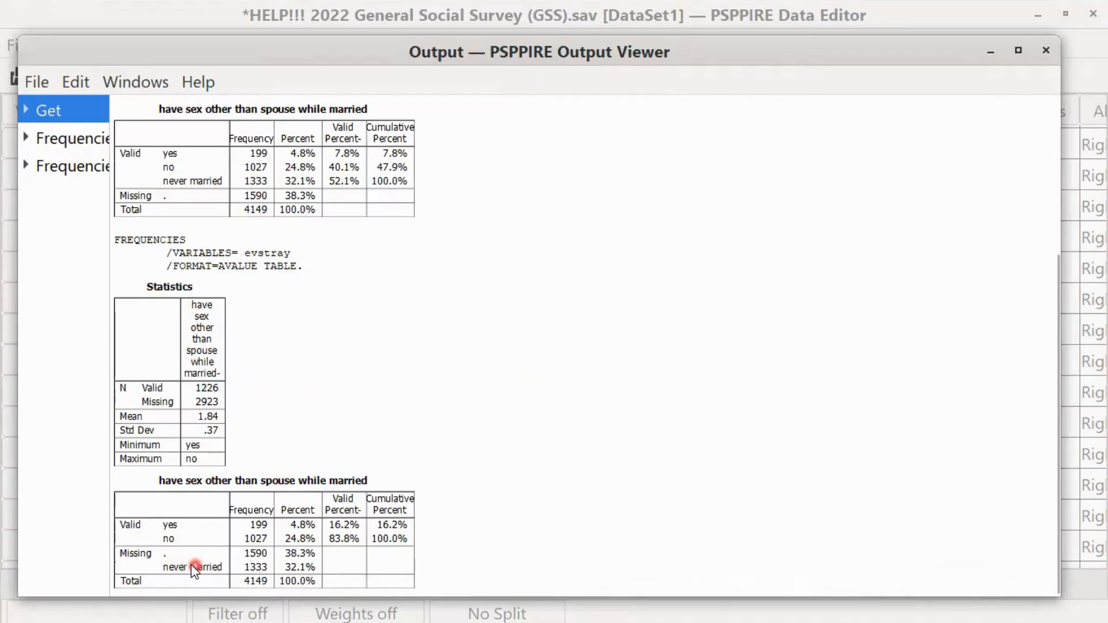
Shrink and reposition the output window over the data editor, and return to the start of the output
{"action": "left_click_drag", "start_coordinate": [283, 46], "coordinate": [393, 1]}
{"action": "left_click_drag", "start_coordinate": [75, 21], "coordinate": [227, 137]}
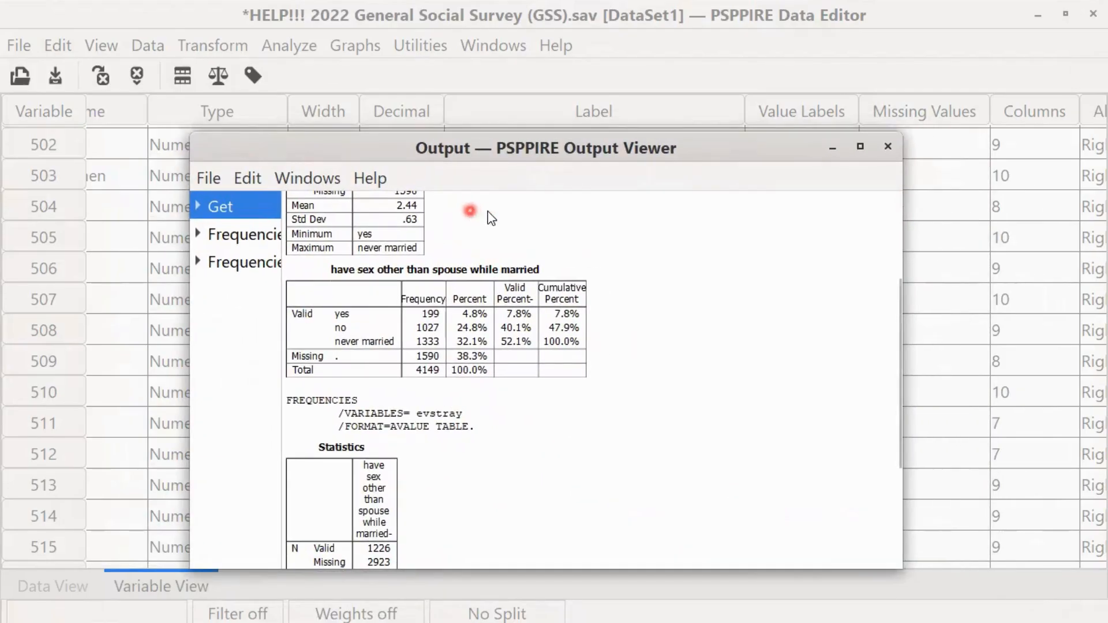
{"action": "scroll", "coordinate": [519, 335], "scroll_direction": "up", "scroll_amount": 5}
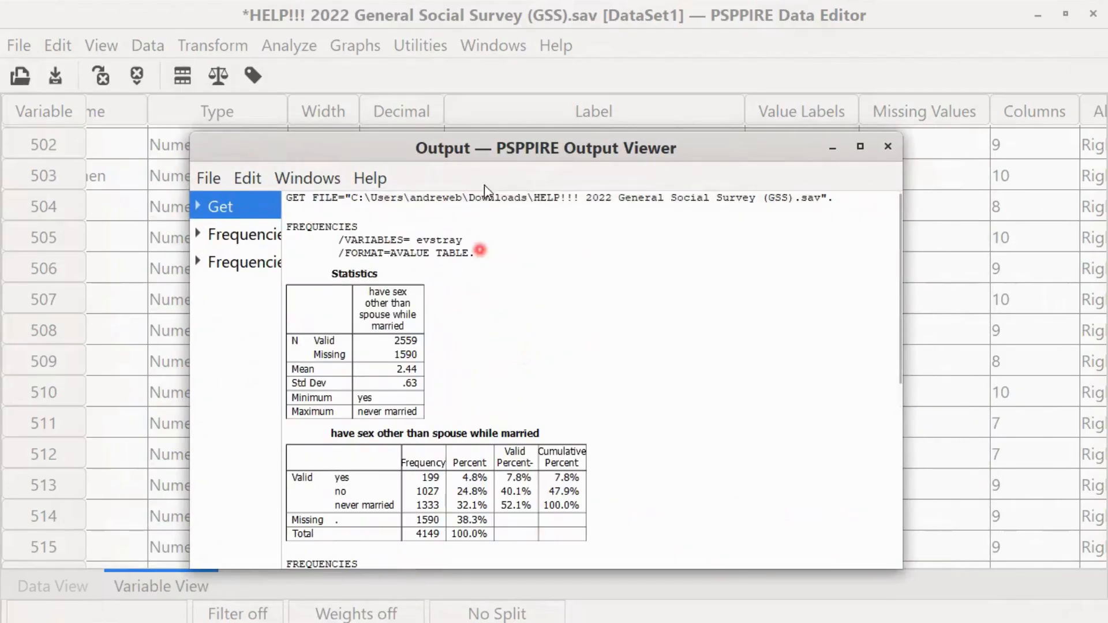
Export the output to the Desktop as a PDF file named Data Demo 1
{"action": "left_click", "coordinate": [208, 178]}
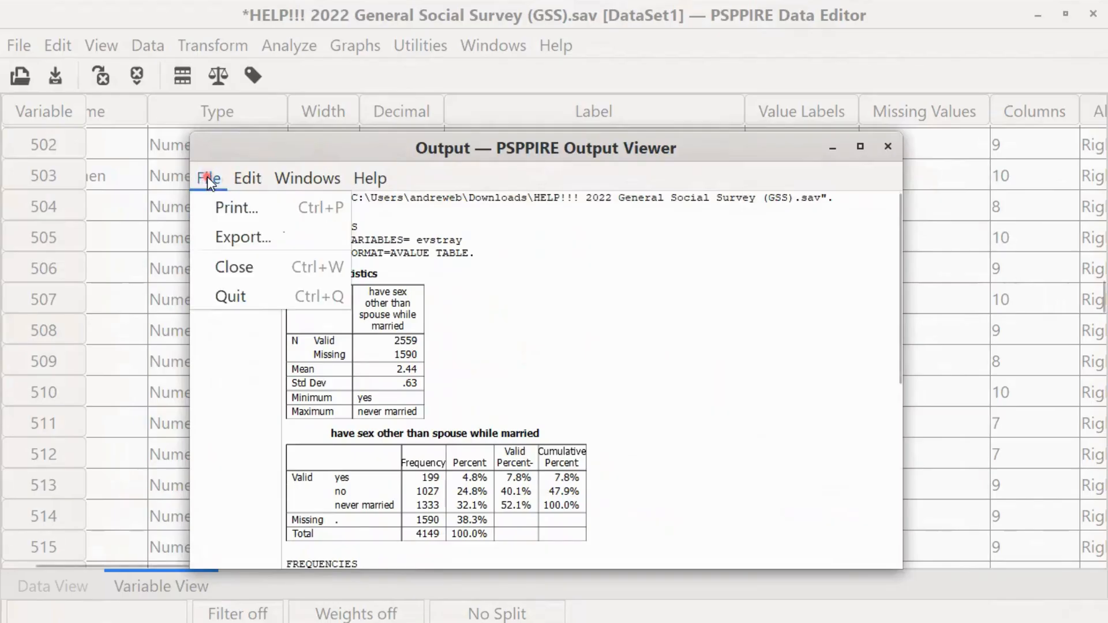
{"action": "left_click", "coordinate": [229, 236]}
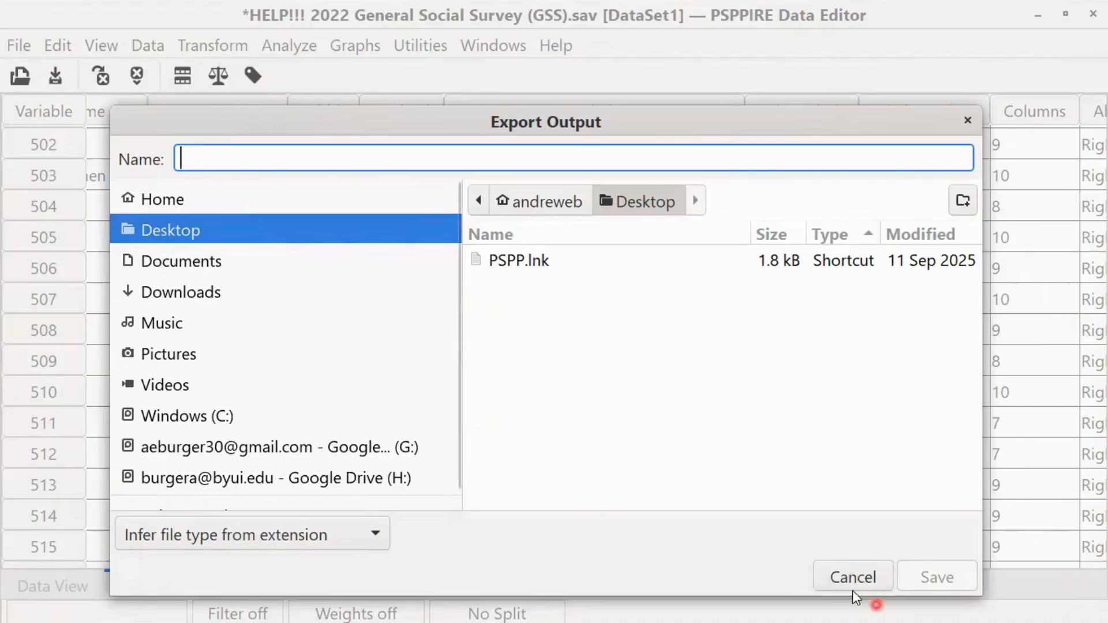
{"action": "left_click", "coordinate": [354, 539]}
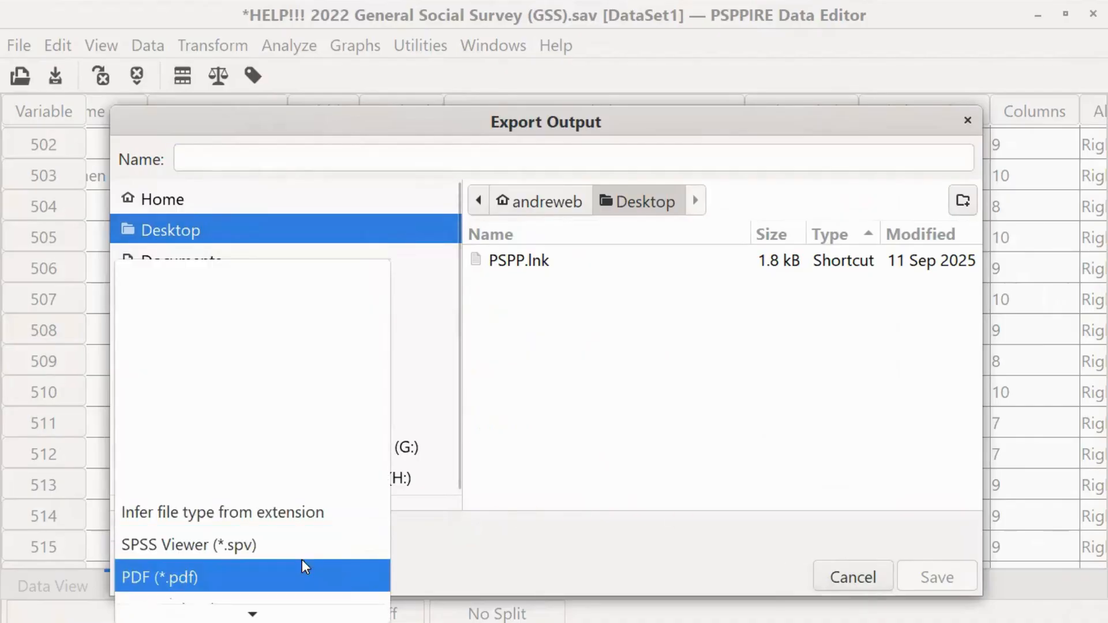
{"action": "left_click", "coordinate": [167, 575]}
{"action": "left_click", "coordinate": [336, 155]}
{"action": "type", "text": "Data Demp"}
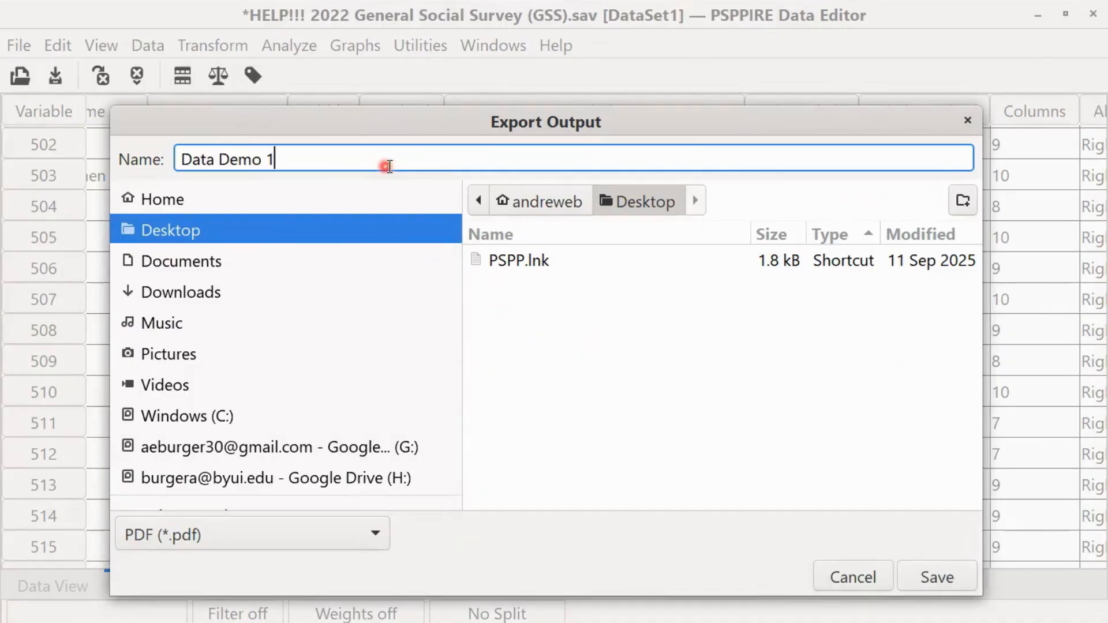
{"action": "left_click", "coordinate": [936, 577]}
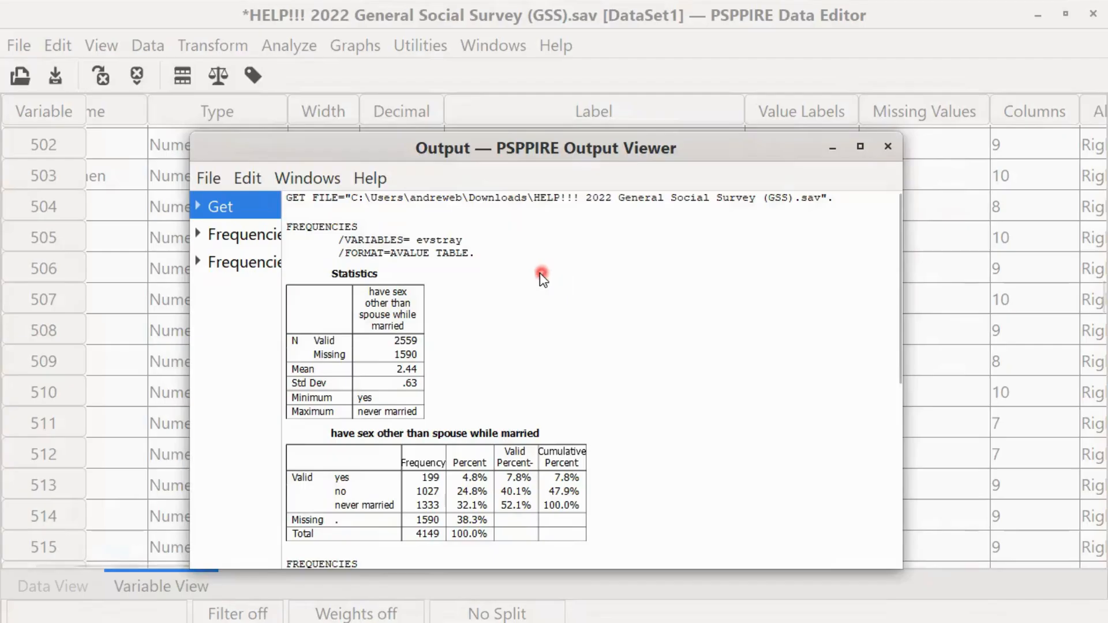
Switch to the Desktop folder in the file manager and open Data Demo 1.pdf to view the exported output
{"action": "key", "text": "alt+Tab"}
{"action": "key", "text": "alt+Tab"}
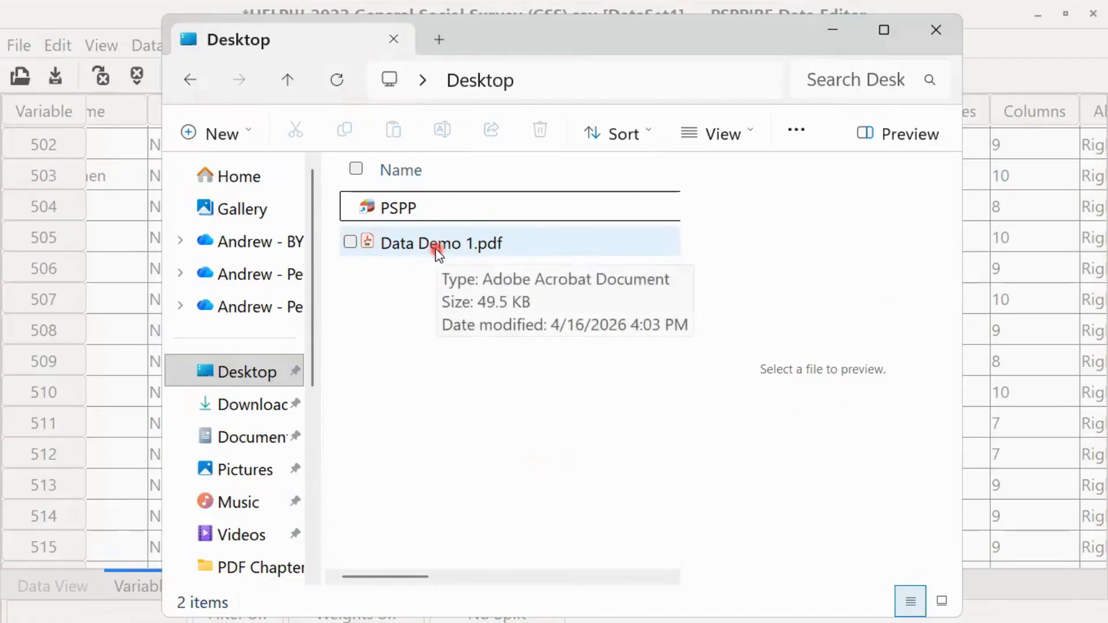
{"action": "left_click", "coordinate": [438, 254]}
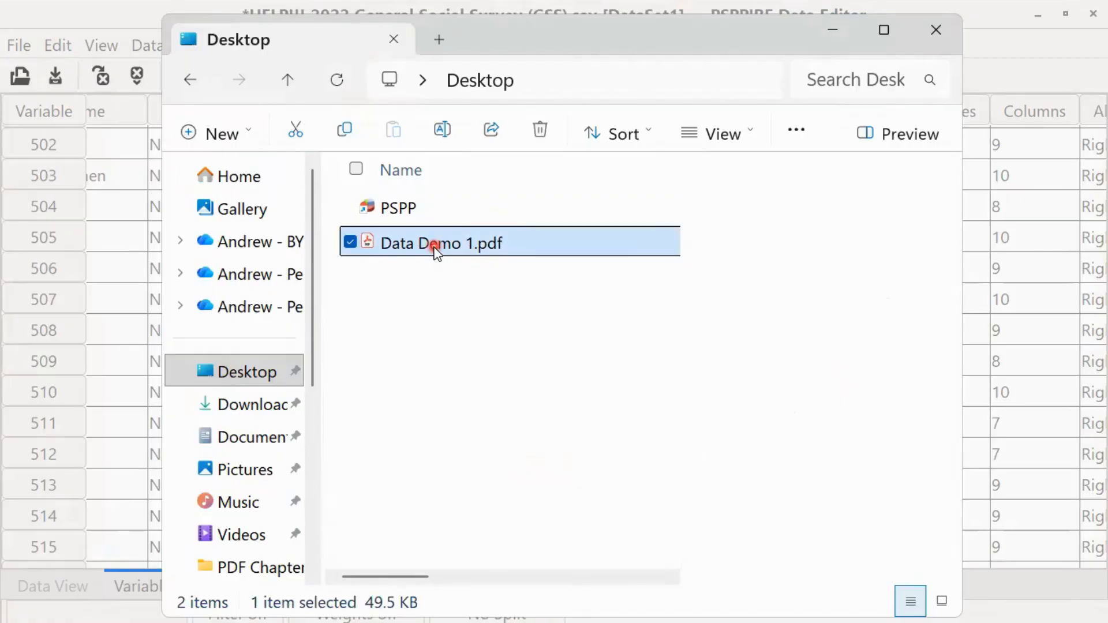
{"action": "double_click", "coordinate": [437, 250]}
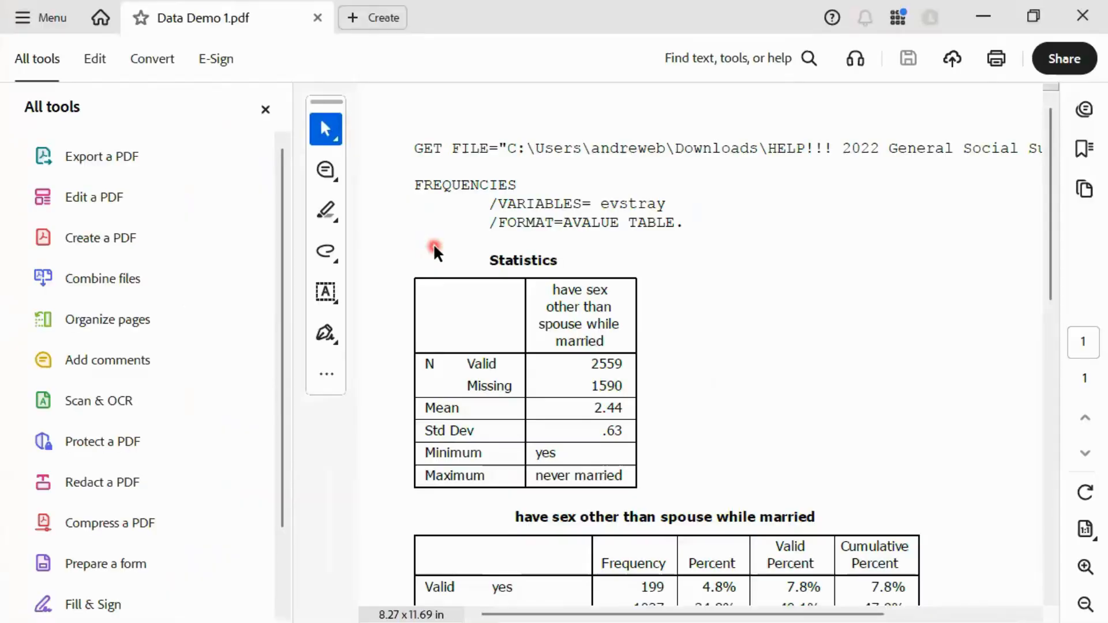